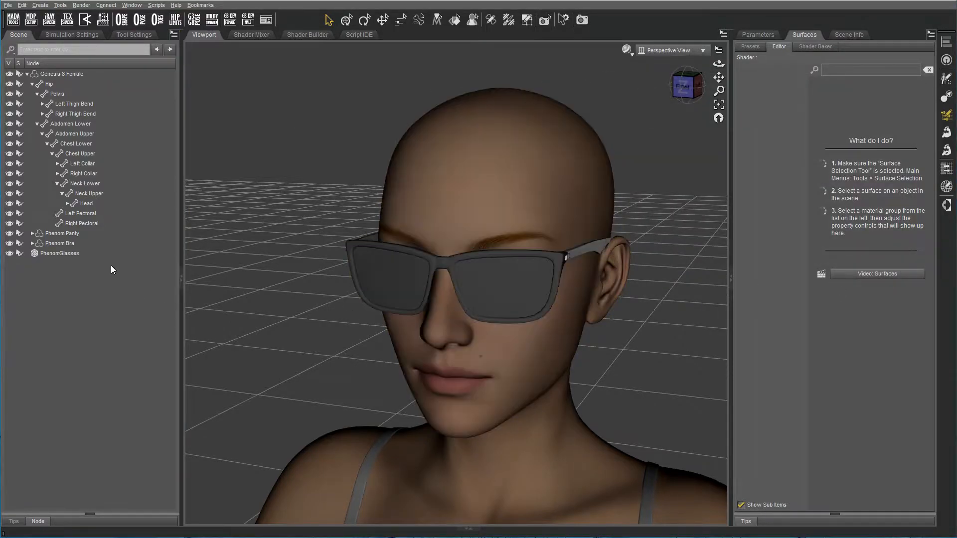
# Step: Convert the PhenomGlasses object to a SubD mesh
pyautogui.click(50, 253)
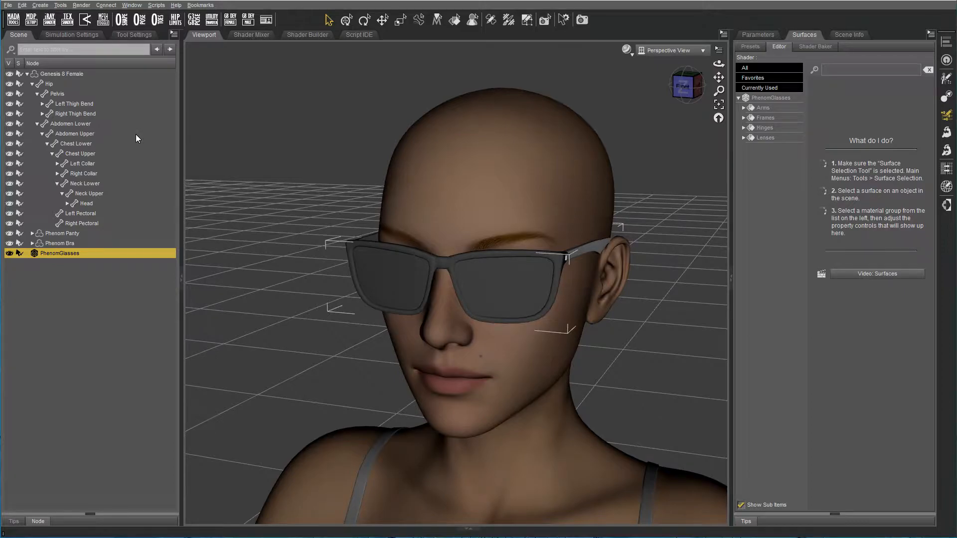
pyautogui.click(174, 34)
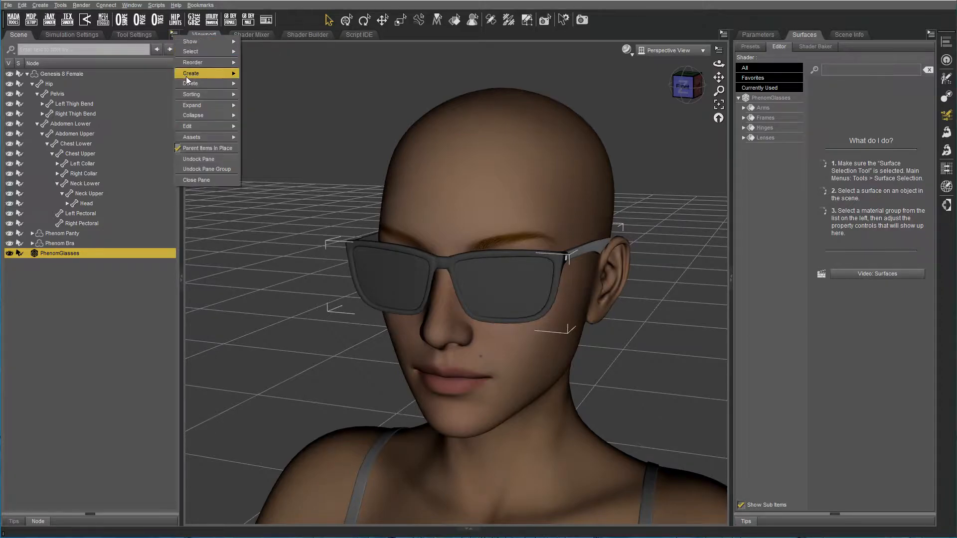
pyautogui.moveTo(199, 137)
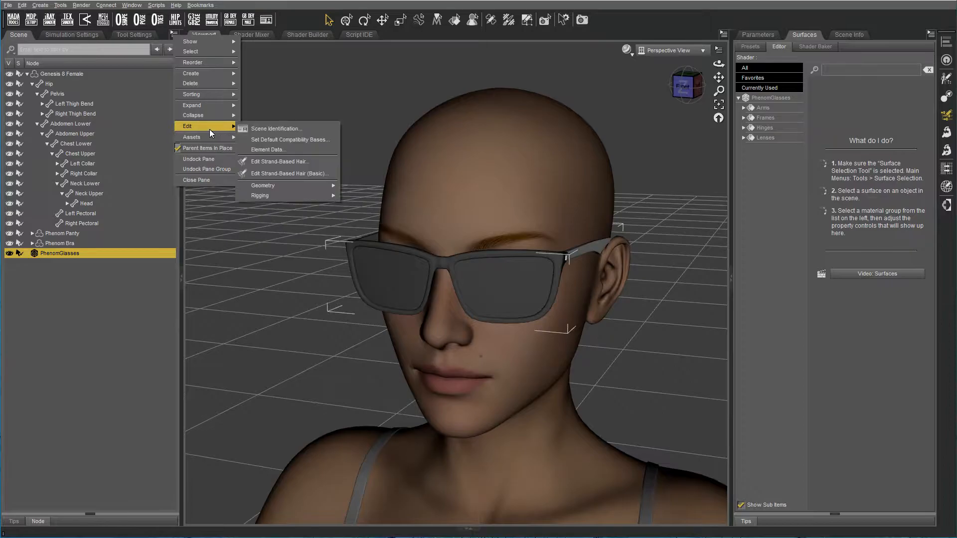
pyautogui.moveTo(298, 187)
pyautogui.click(382, 186)
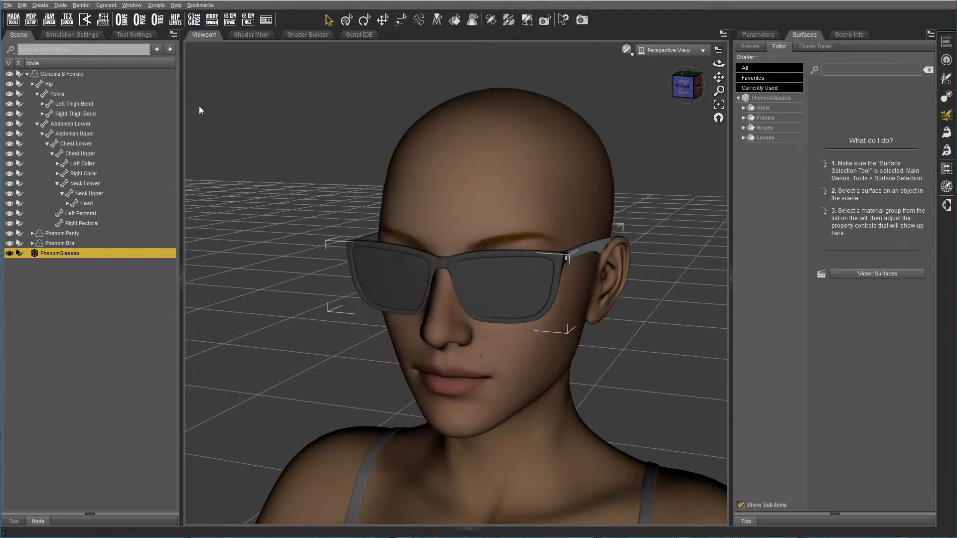
# Step: Add a smoothing modifier to the PhenomGlasses object
pyautogui.click(174, 34)
pyautogui.moveTo(209, 122)
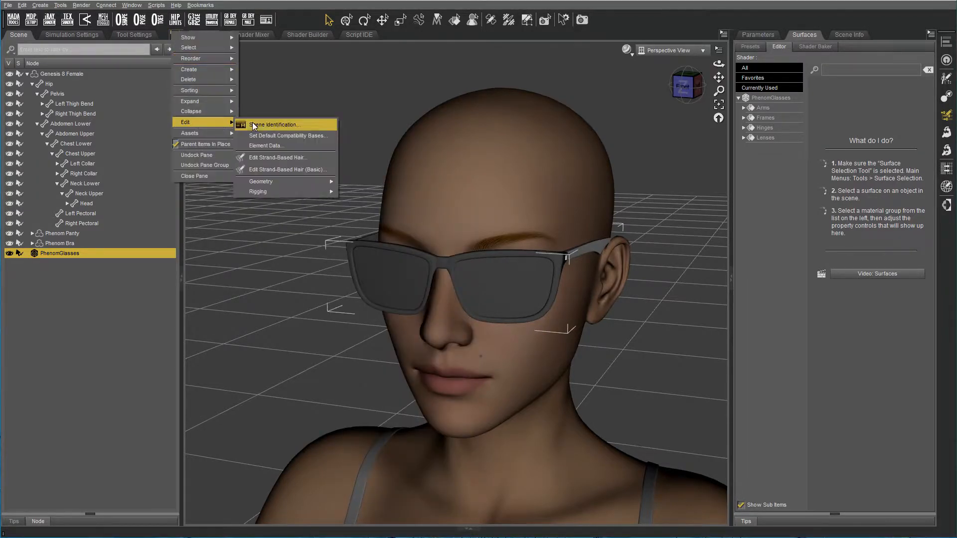
pyautogui.moveTo(276, 180)
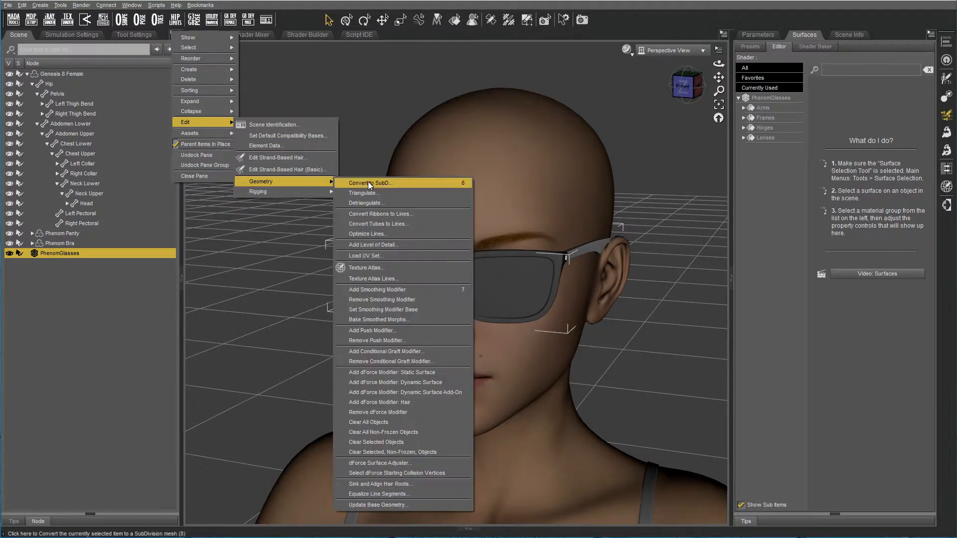
pyautogui.click(452, 287)
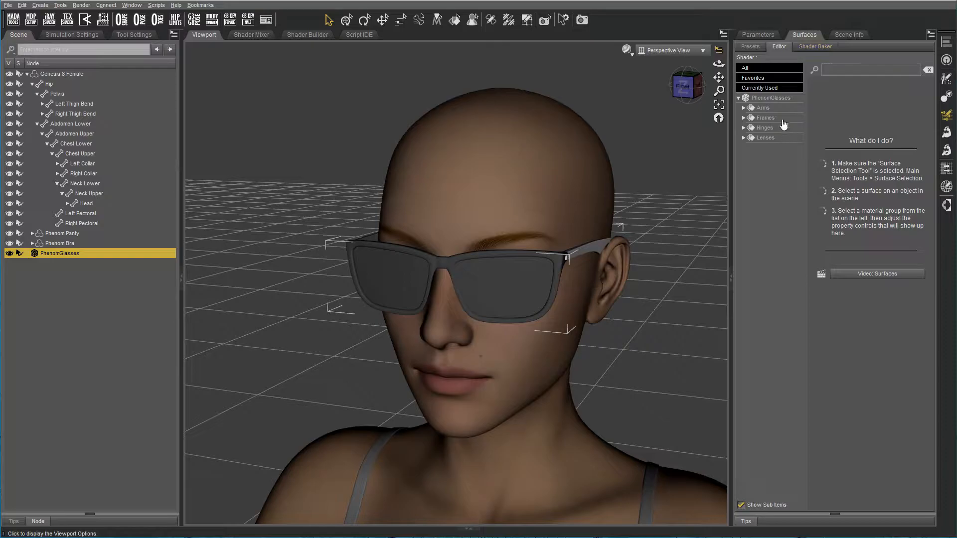
# Step: Apply the Iray Uber shader to all surfaces of PhenomGlasses: arms, frames, hinges and lenses
pyautogui.click(775, 101)
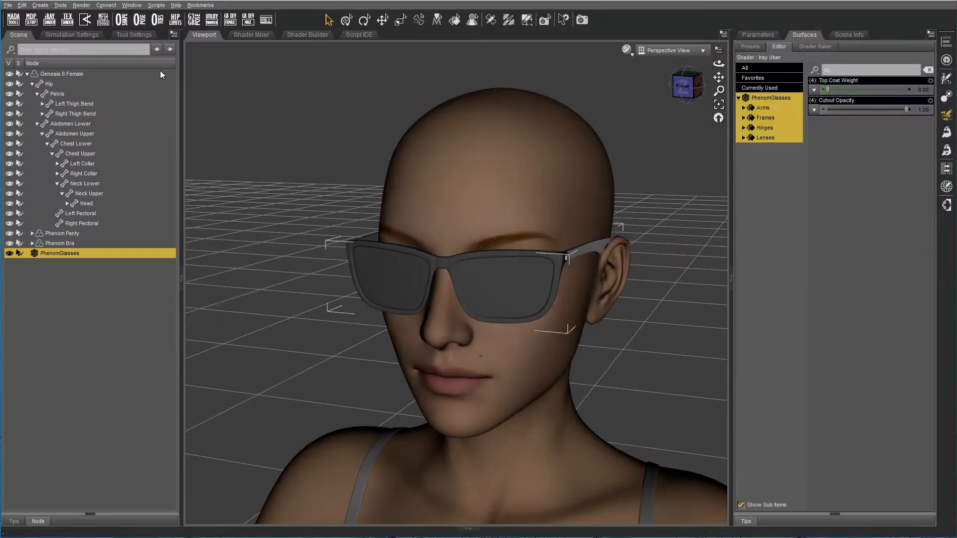
pyautogui.click(50, 21)
pyautogui.moveTo(645, 218); pyautogui.dragTo(623, 226, button='middle')
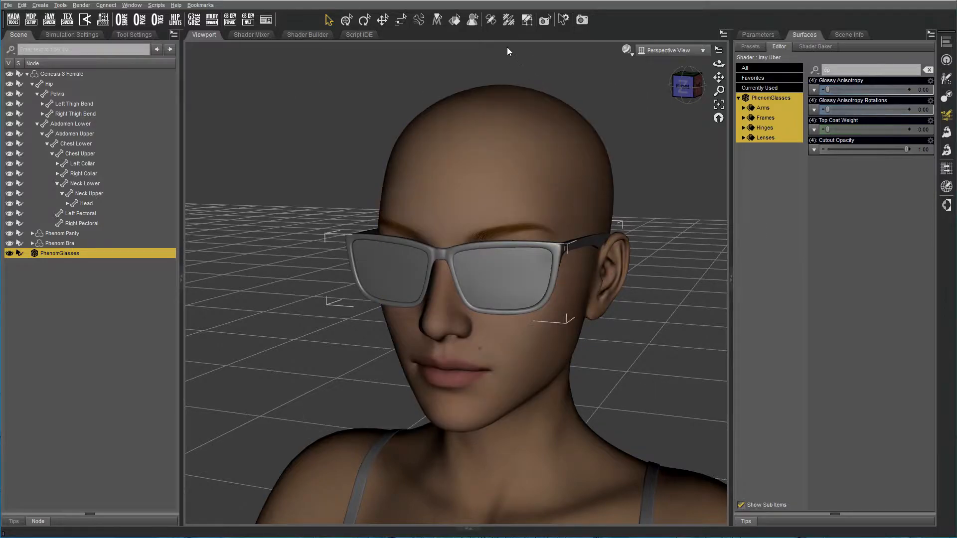
# Step: Pick the lens surface of the glasses and set its Cutout Opacity to 0.30
pyautogui.click(455, 20)
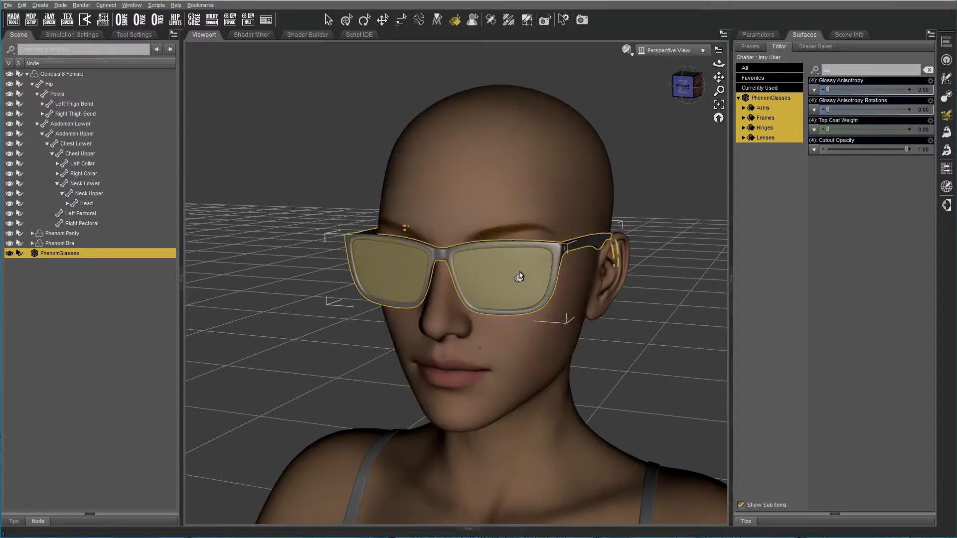
pyautogui.click(519, 277)
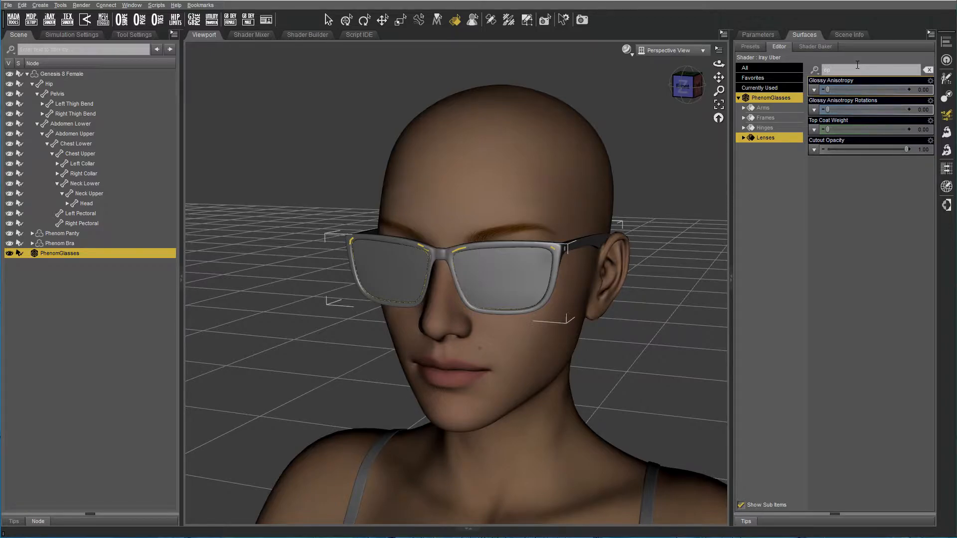
pyautogui.click(862, 149)
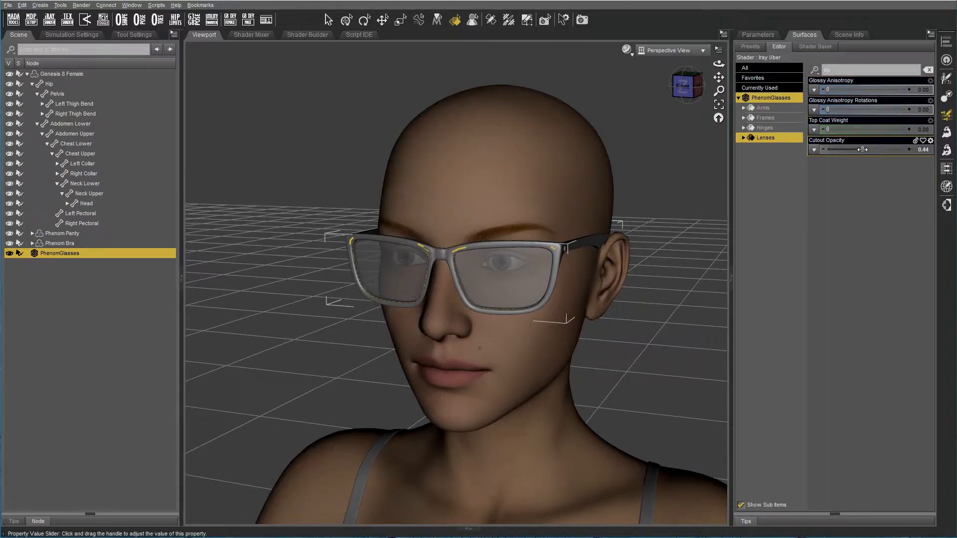
pyautogui.moveTo(863, 149); pyautogui.dragTo(851, 151)
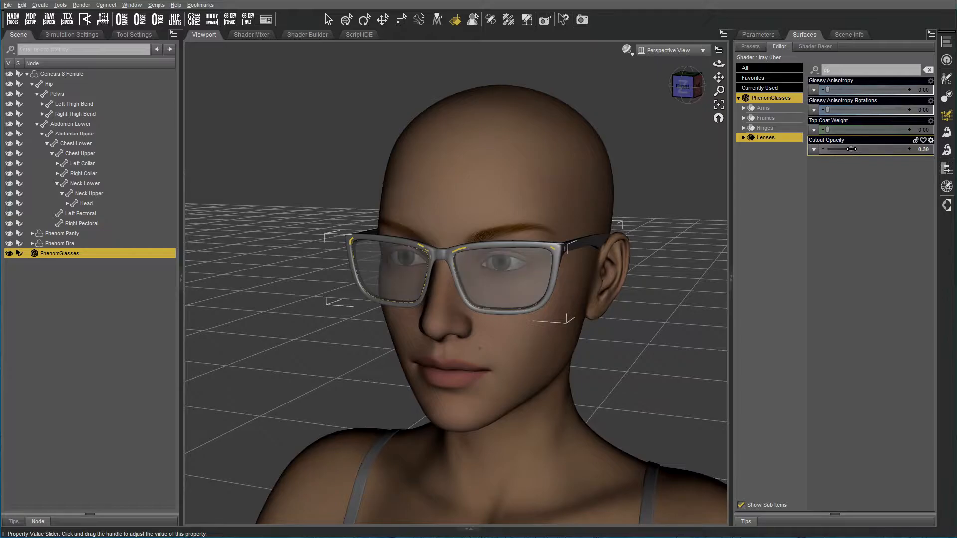
pyautogui.moveTo(633, 244); pyautogui.dragTo(671, 232, button='middle')
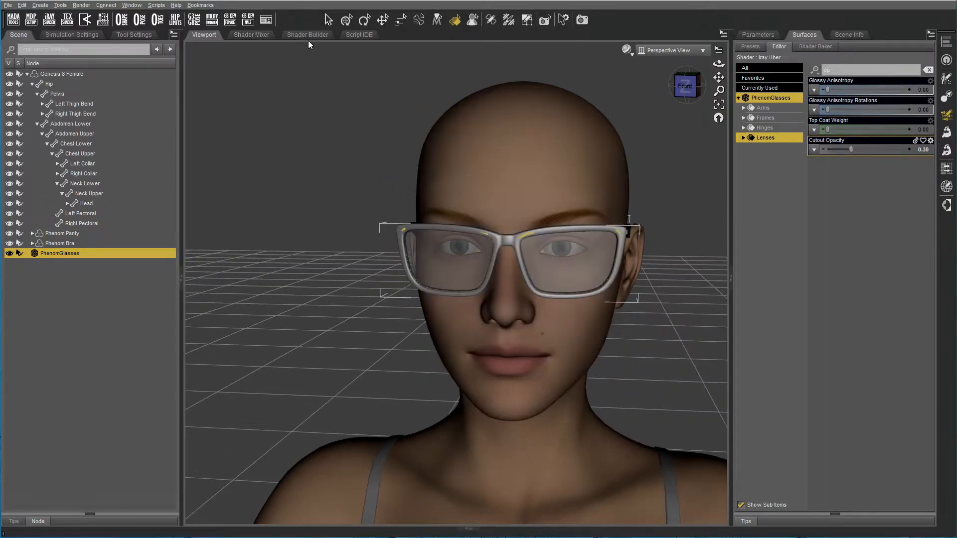
pyautogui.moveTo(661, 243); pyautogui.dragTo(623, 245, button='middle')
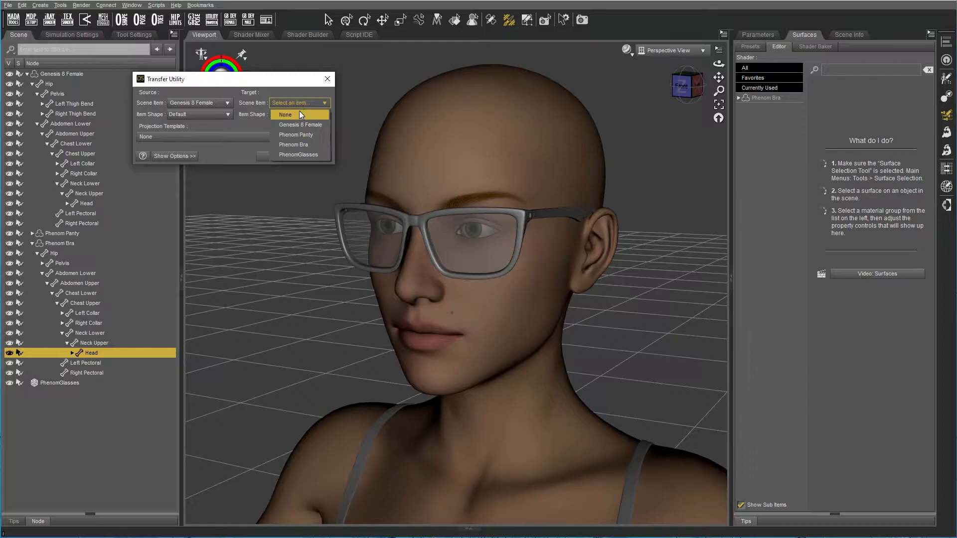
# Step: Run the Transfer Utility from Genesis 8 Female to PhenomGlasses with the Hair/Short Hair projection template
pyautogui.click(312, 154)
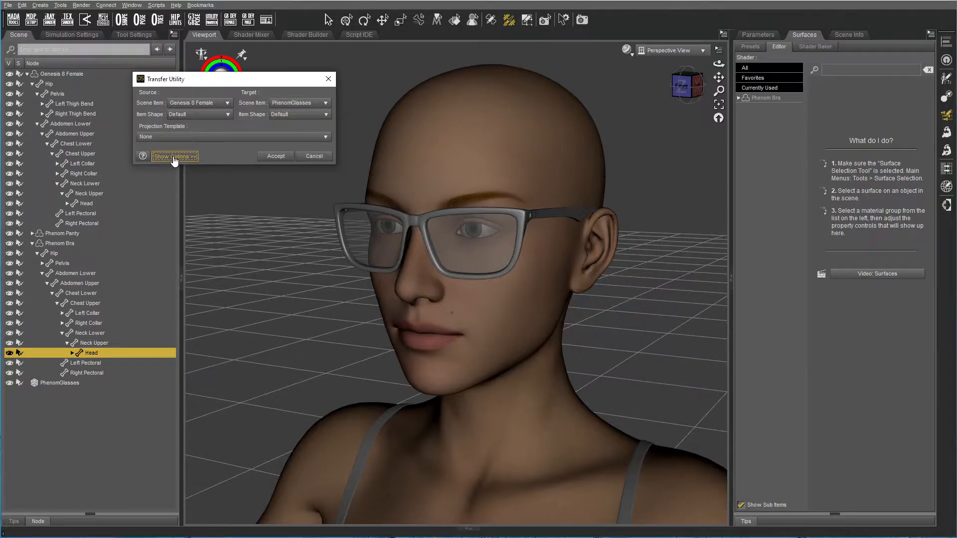
pyautogui.click(175, 156)
pyautogui.click(154, 137)
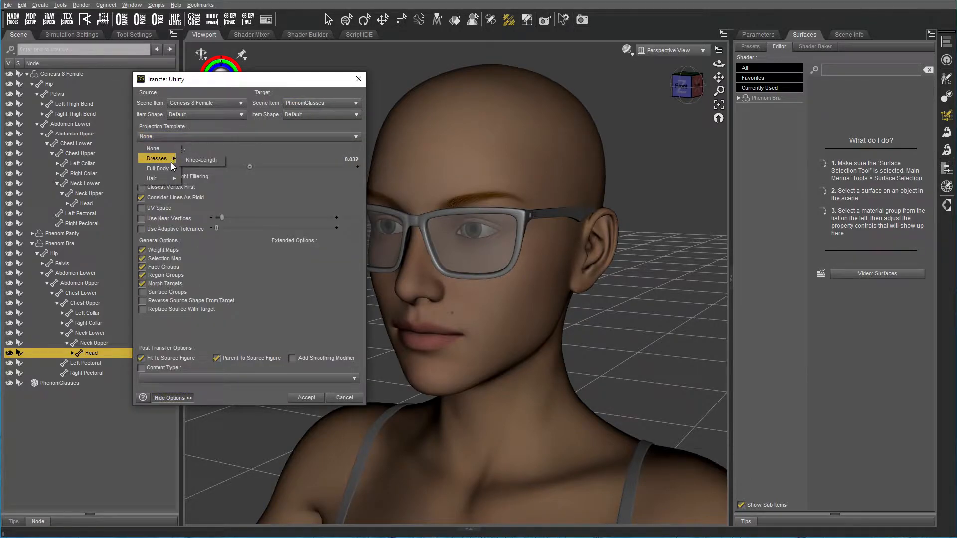
pyautogui.moveTo(171, 178)
pyautogui.click(202, 179)
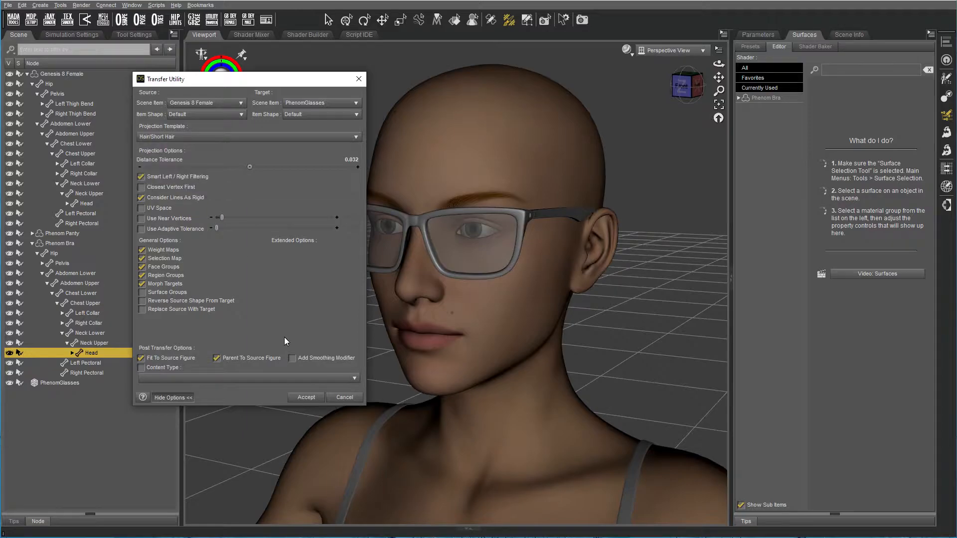
pyautogui.click(303, 399)
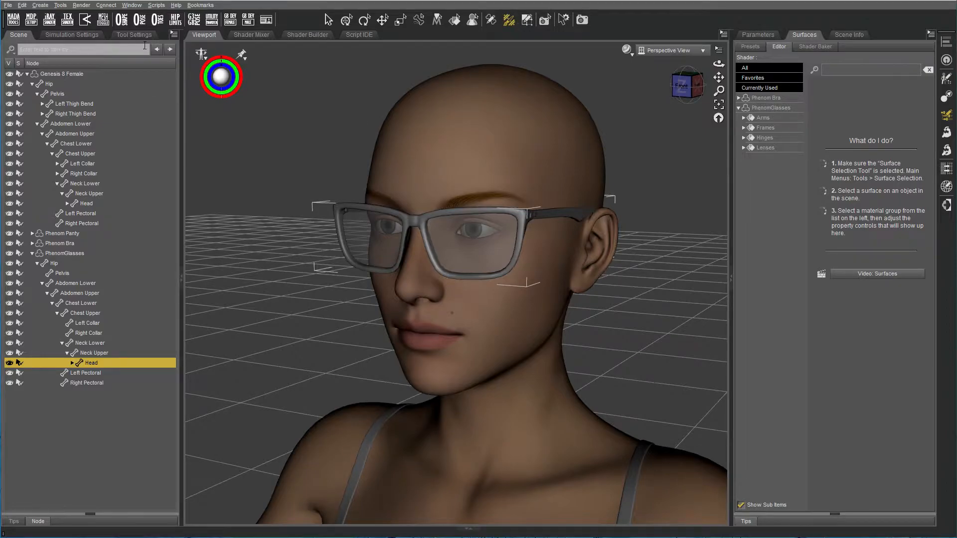
# Step: Display the General Weights map of the glasses' Head bone and select all of the glasses' geometry
pyautogui.click(133, 35)
pyautogui.click(49, 231)
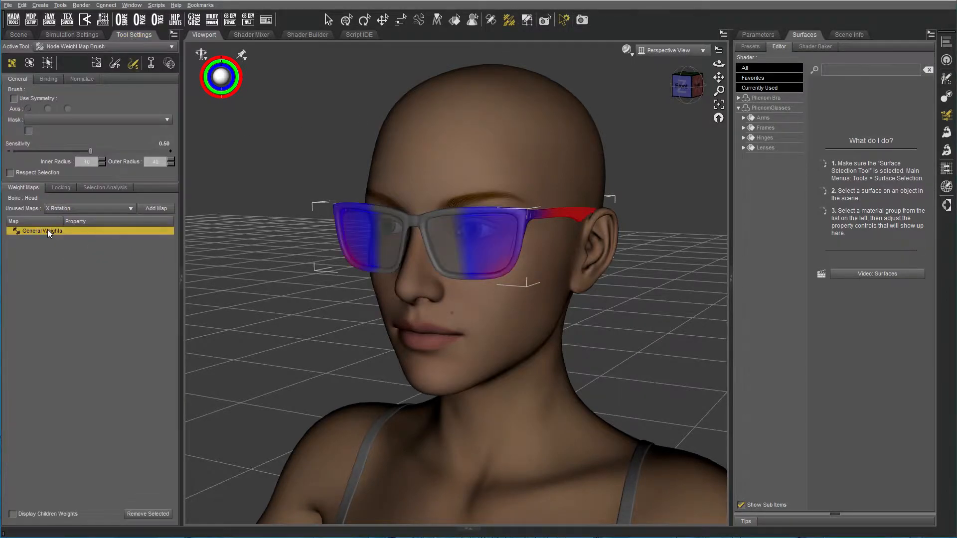
pyautogui.rightClick(452, 215)
pyautogui.moveTo(498, 288)
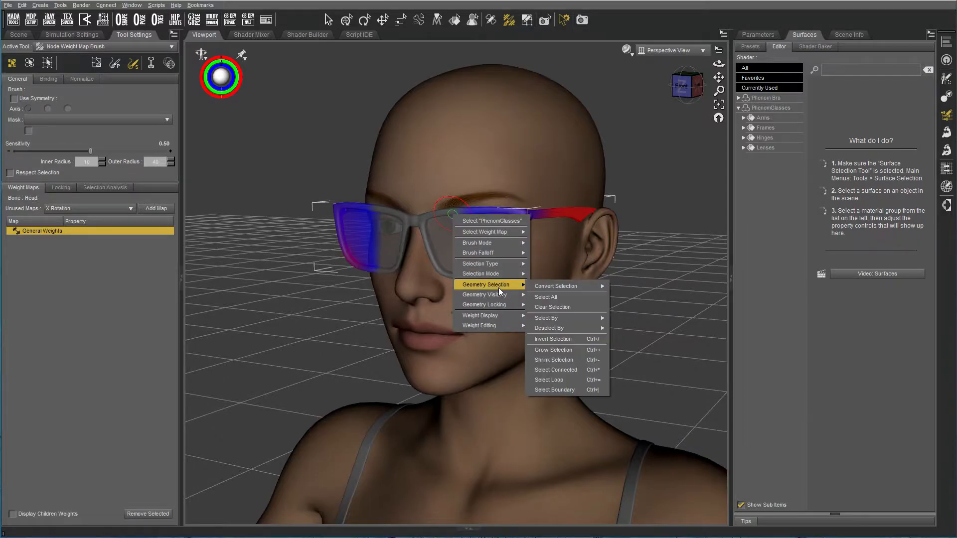
pyautogui.click(563, 297)
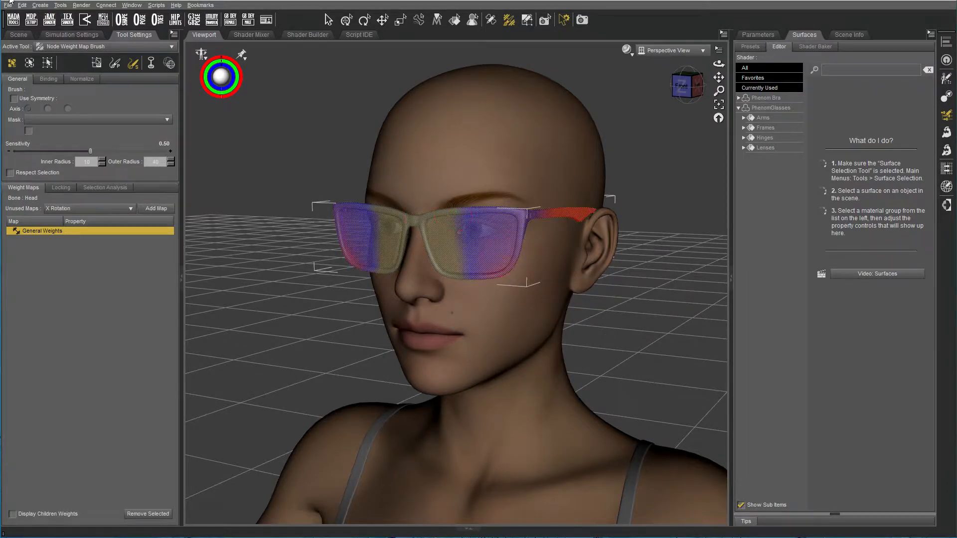
# Step: Fill the selected faces of the glasses with a 100% weight for the Head bone
pyautogui.click(18, 35)
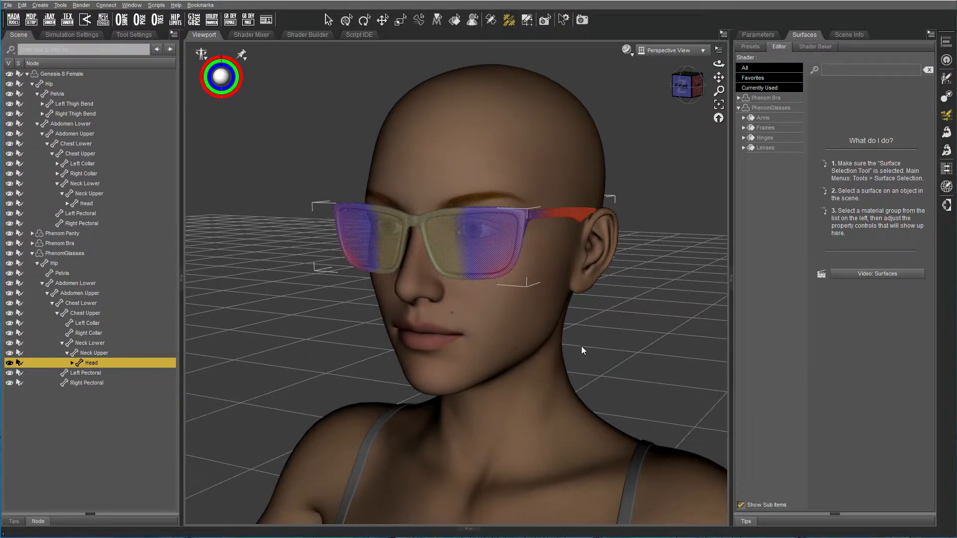
pyautogui.rightClick(452, 222)
pyautogui.moveTo(501, 330)
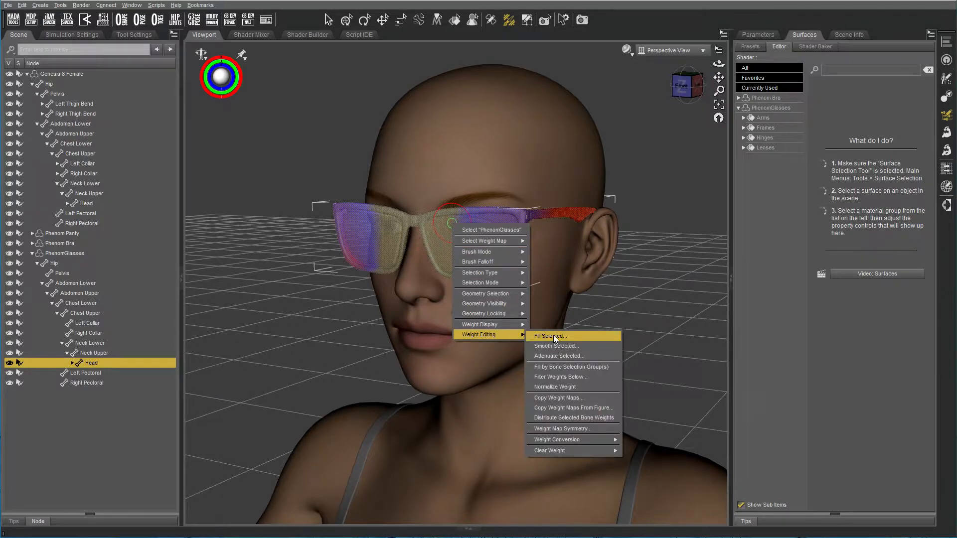
pyautogui.click(567, 340)
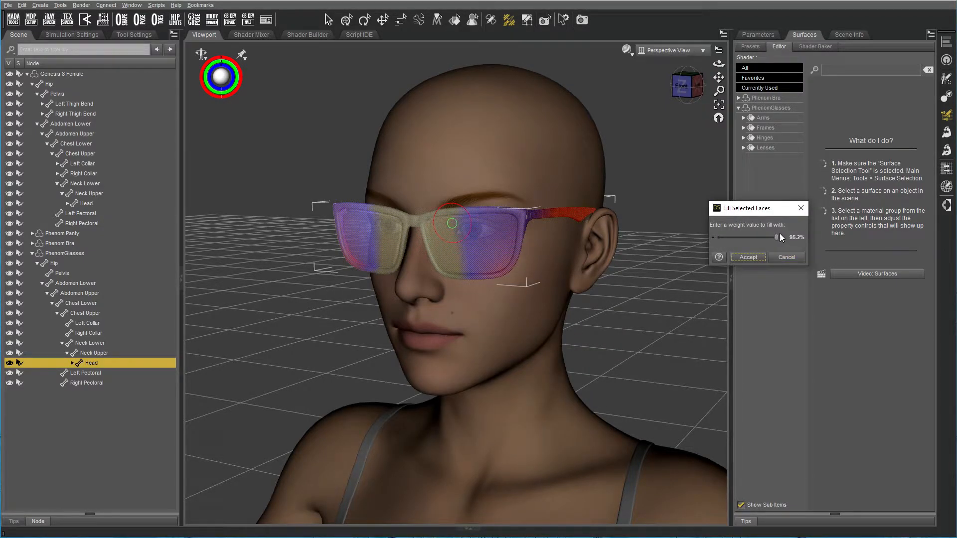
pyautogui.moveTo(771, 239); pyautogui.dragTo(781, 239)
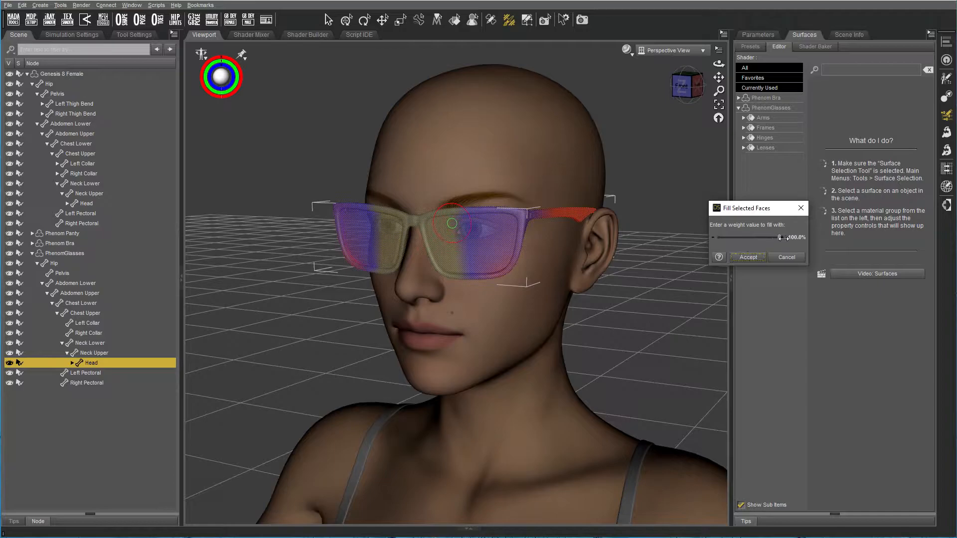
pyautogui.click(748, 258)
pyautogui.keyDown('alt'); pyautogui.moveTo(629, 299); pyautogui.dragTo(602, 265); pyautogui.keyUp('alt')
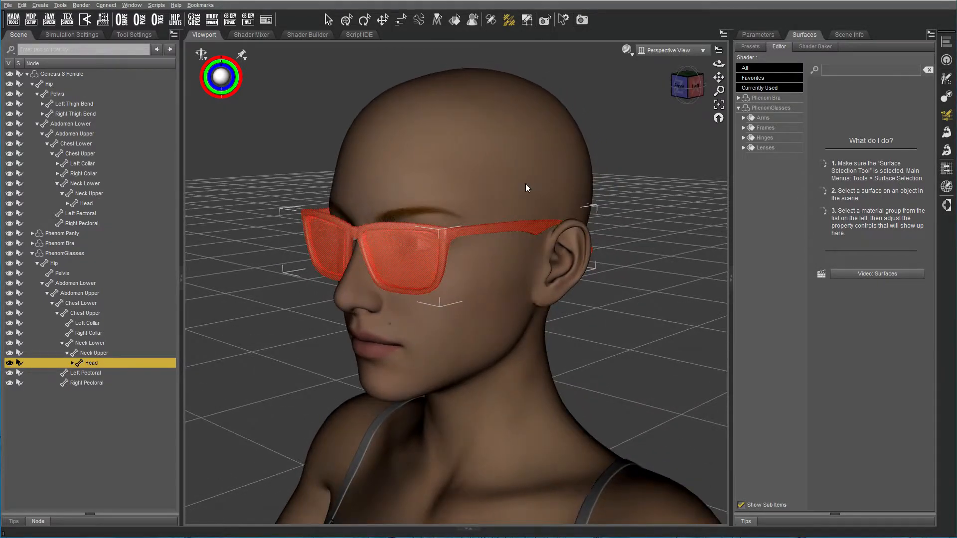
# Step: Leave weight painting and raise the Phenom Glasses' mesh Resolution Level above Base
pyautogui.click(325, 21)
pyautogui.keyDown('alt'); pyautogui.moveTo(587, 331); pyautogui.dragTo(523, 327); pyautogui.keyUp('alt')
pyautogui.moveTo(668, 179)
pyautogui.keyDown('alt'); pyautogui.mouseDown()
pyautogui.moveTo(636, 172)
pyautogui.moveTo(681, 178)
pyautogui.moveTo(691, 200)
pyautogui.moveTo(680, 190)
pyautogui.mouseUp(); pyautogui.keyUp('alt')
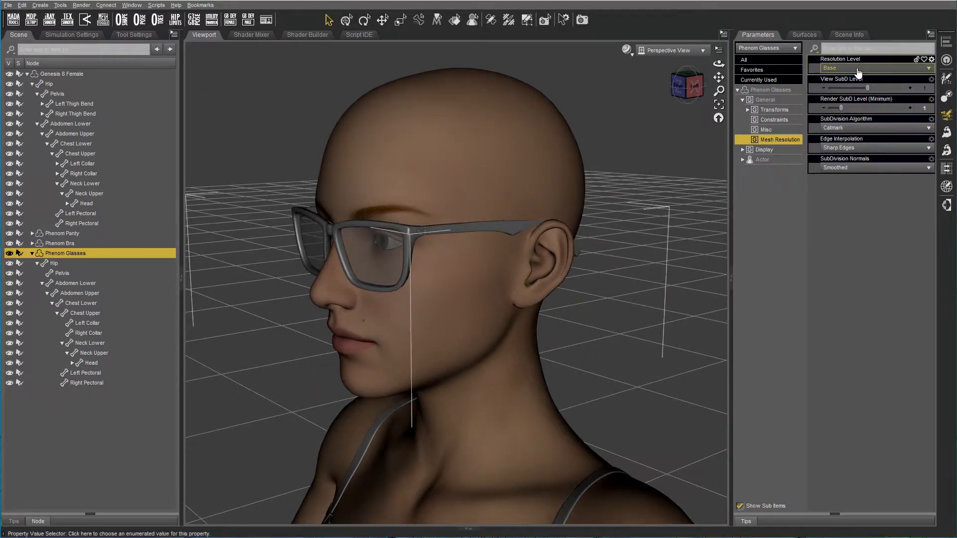
pyautogui.click(855, 68)
pyautogui.click(854, 91)
pyautogui.keyDown('alt'); pyautogui.moveTo(603, 284); pyautogui.dragTo(666, 279); pyautogui.keyUp('alt')
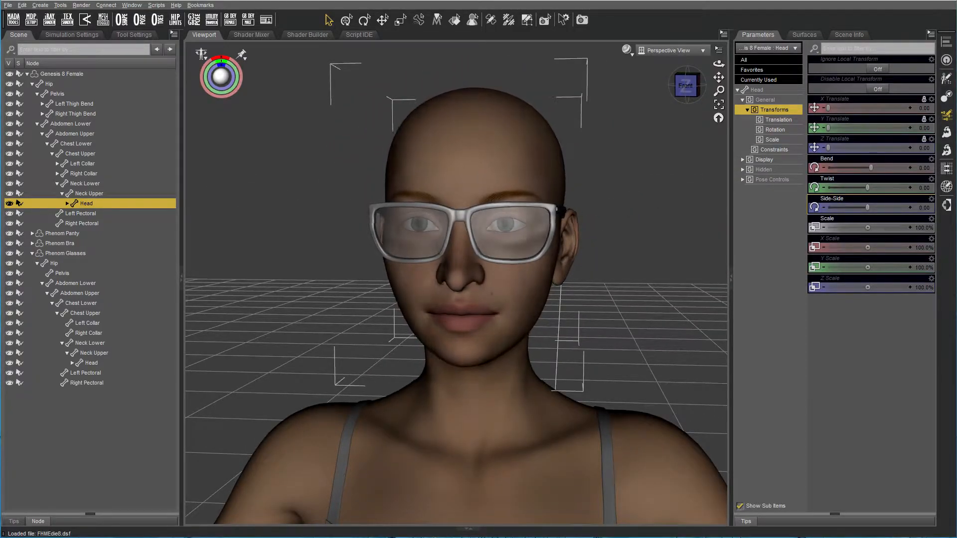
# Step: Activate the Geometry Editor in a side view of the head and set its selection mode to Marquee Selection
pyautogui.keyDown('alt'); pyautogui.moveTo(698, 274); pyautogui.dragTo(622, 270); pyautogui.keyUp('alt')
pyautogui.click(525, 22)
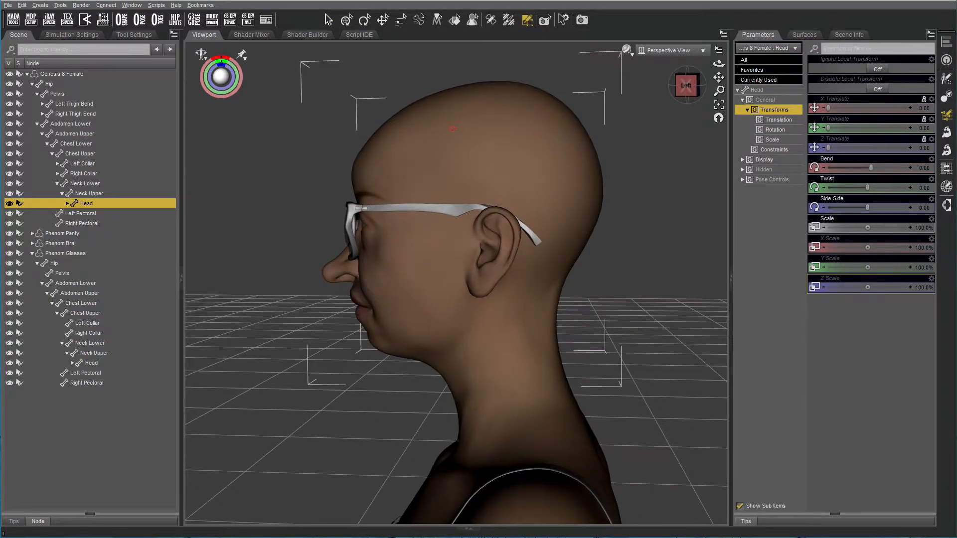
pyautogui.rightClick(306, 170)
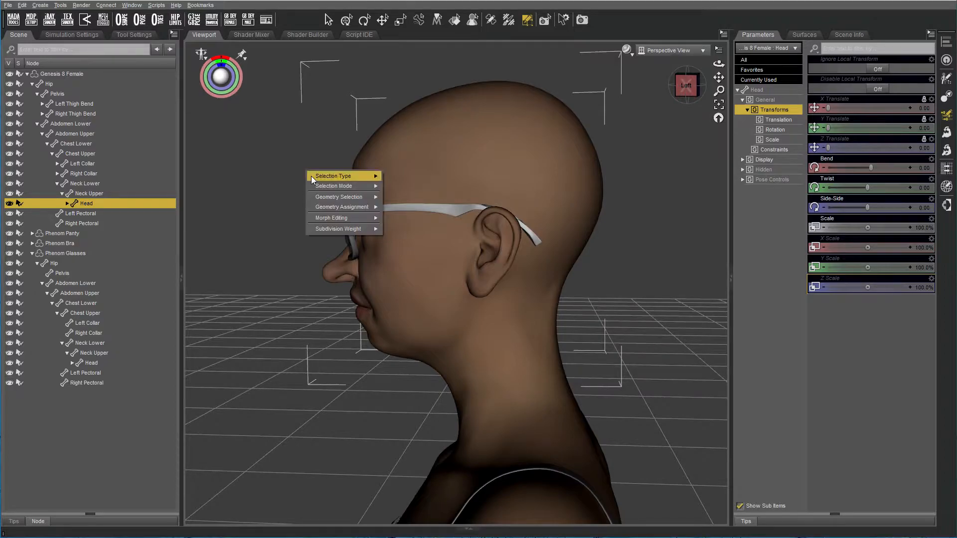
pyautogui.moveTo(328, 187)
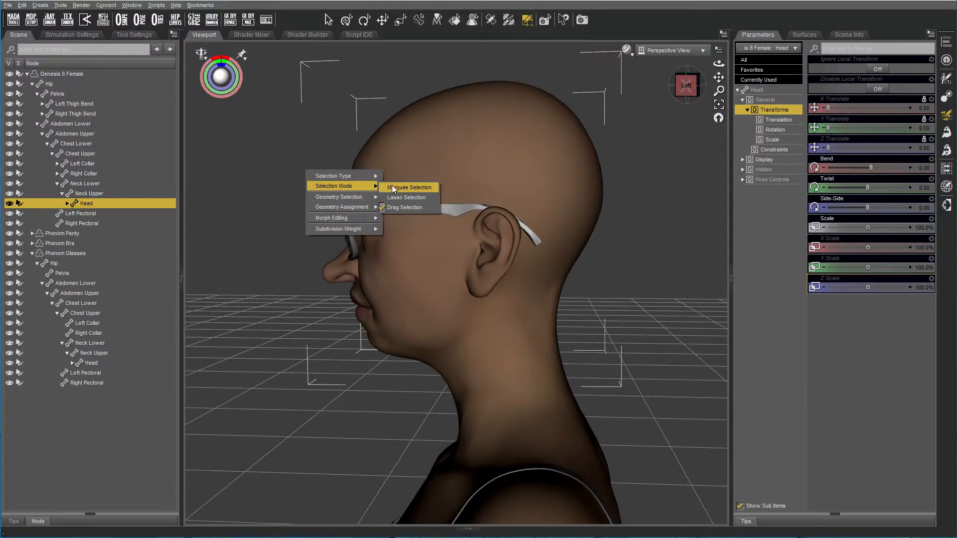
pyautogui.click(393, 187)
pyautogui.rightClick(315, 180)
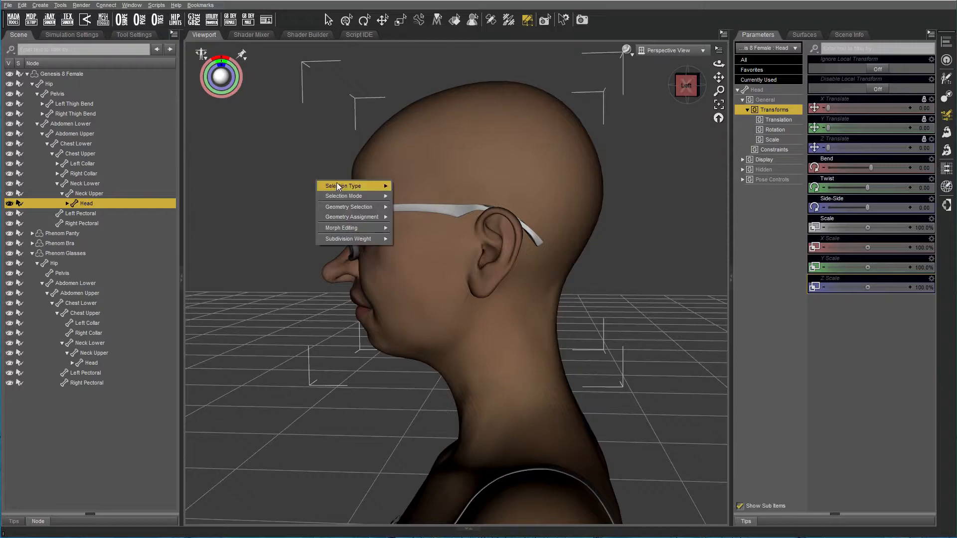
pyautogui.moveTo(359, 199)
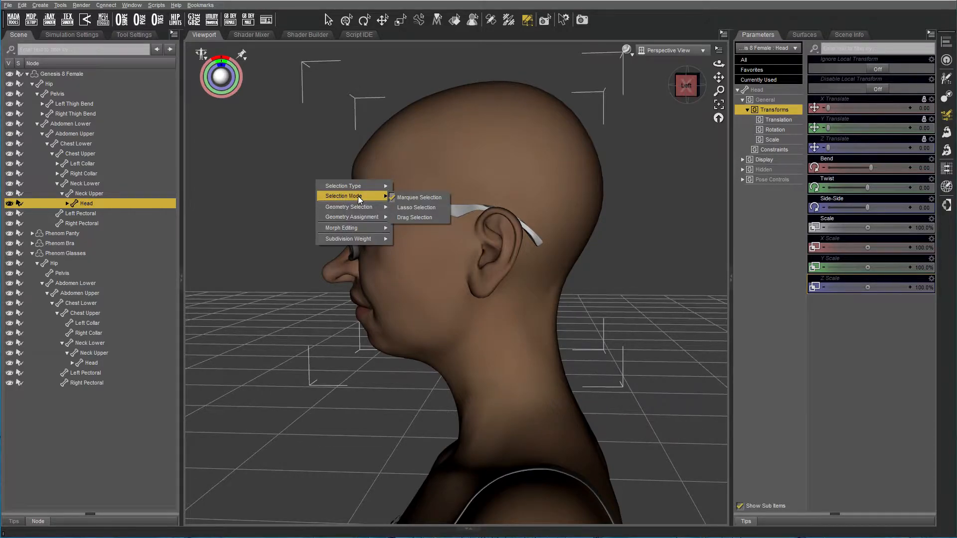
pyautogui.click(434, 215)
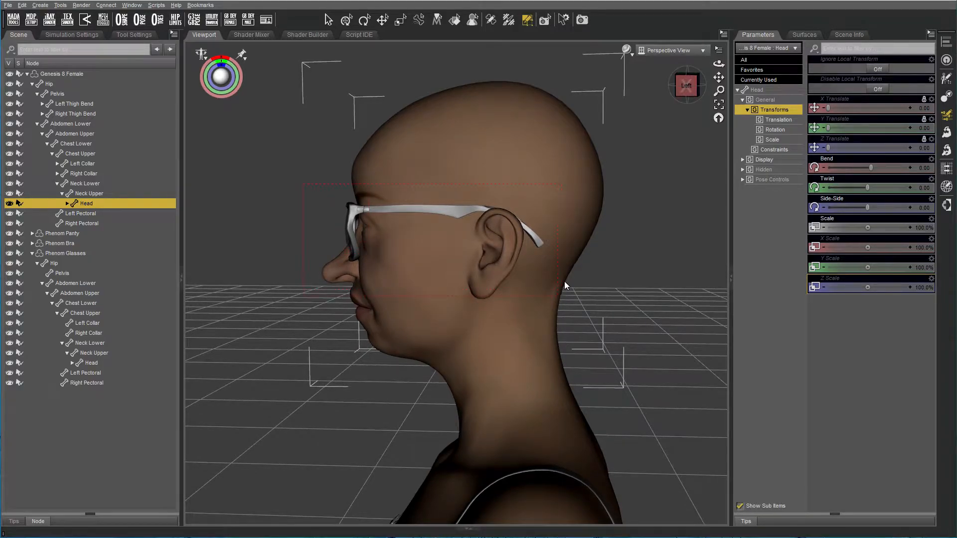
# Step: Make Phenom Glasses the edited figure and select all of its vertices, including frame and arms
pyautogui.moveTo(565, 276); pyautogui.dragTo(563, 276)
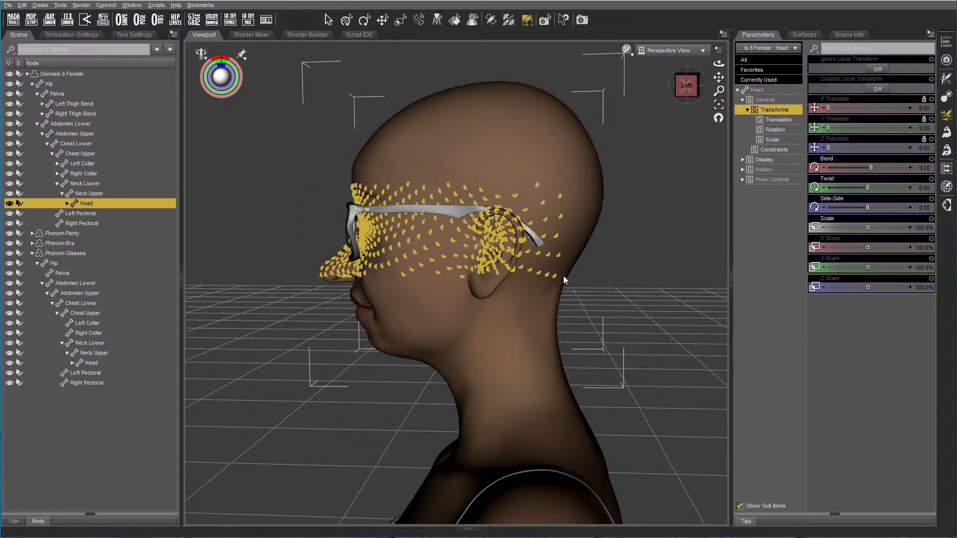
pyautogui.click(65, 253)
pyautogui.moveTo(558, 262); pyautogui.dragTo(587, 271)
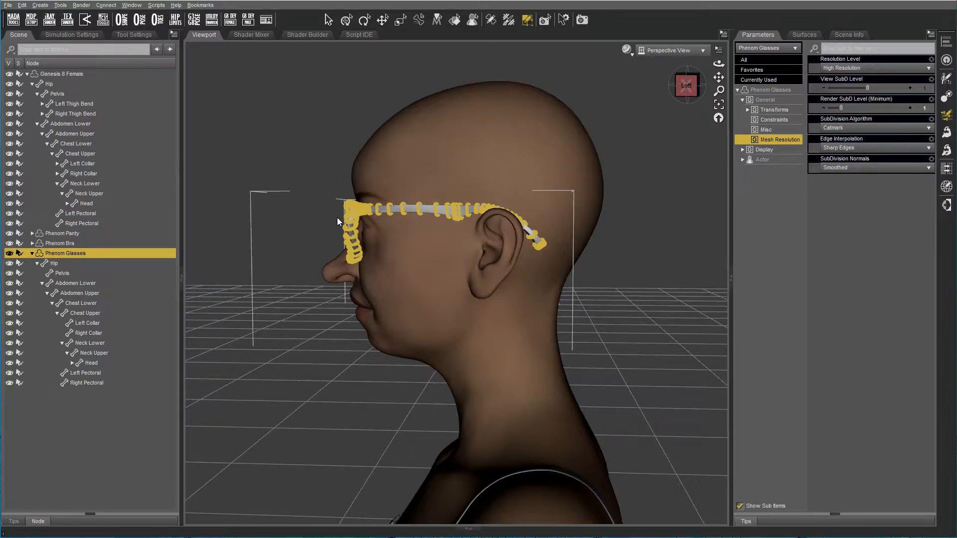
# Step: Create a rigidity group named Glasses from the selected vertices
pyautogui.click(130, 36)
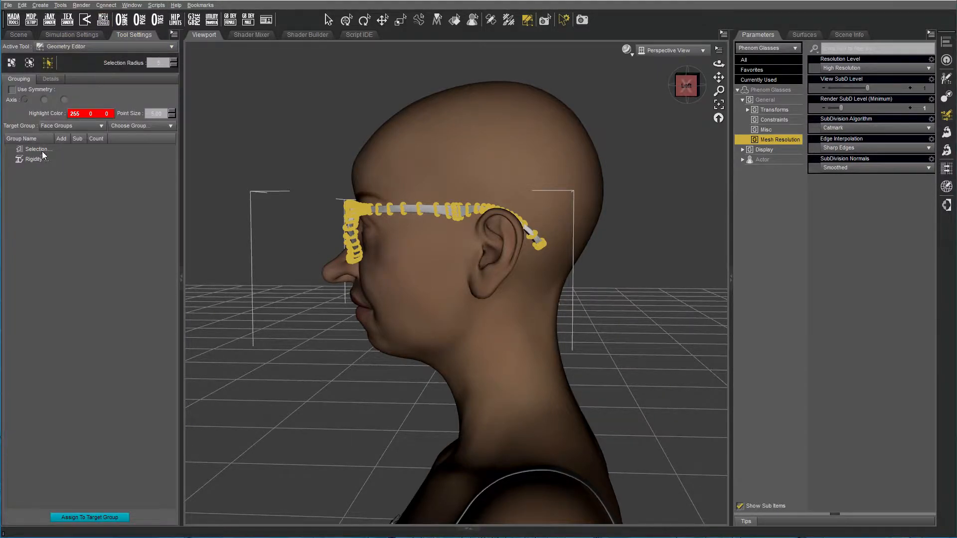
pyautogui.moveTo(53, 138); pyautogui.dragTo(88, 139)
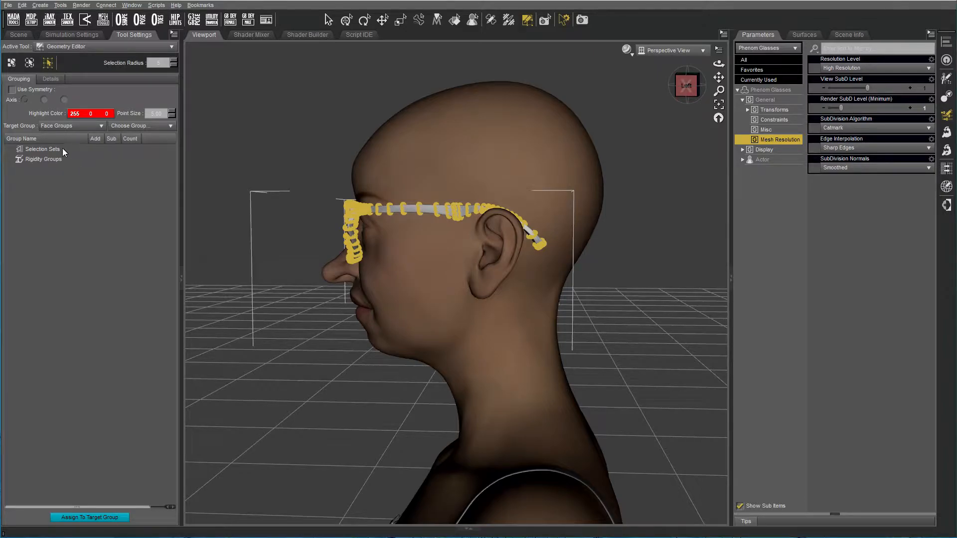
pyautogui.click(52, 160)
pyautogui.rightClick(53, 159)
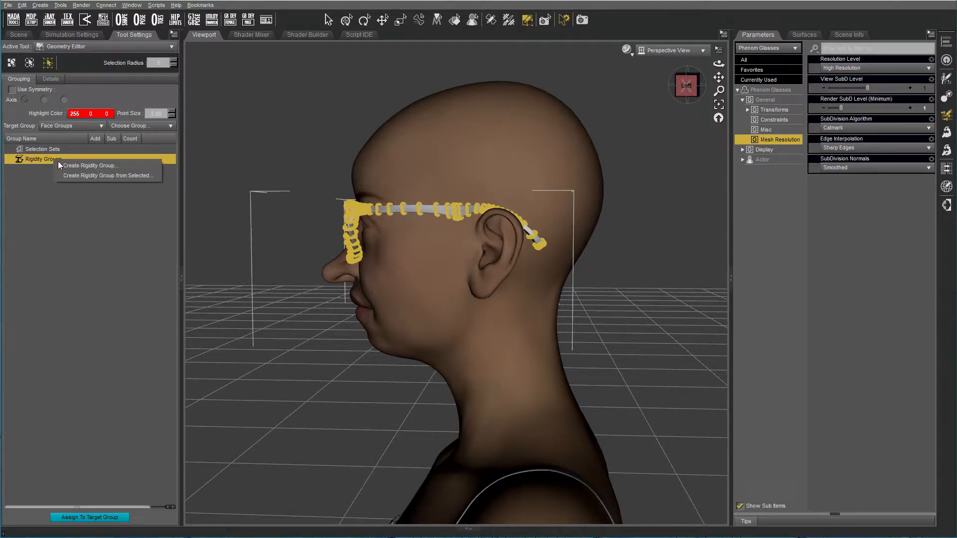
pyautogui.click(73, 174)
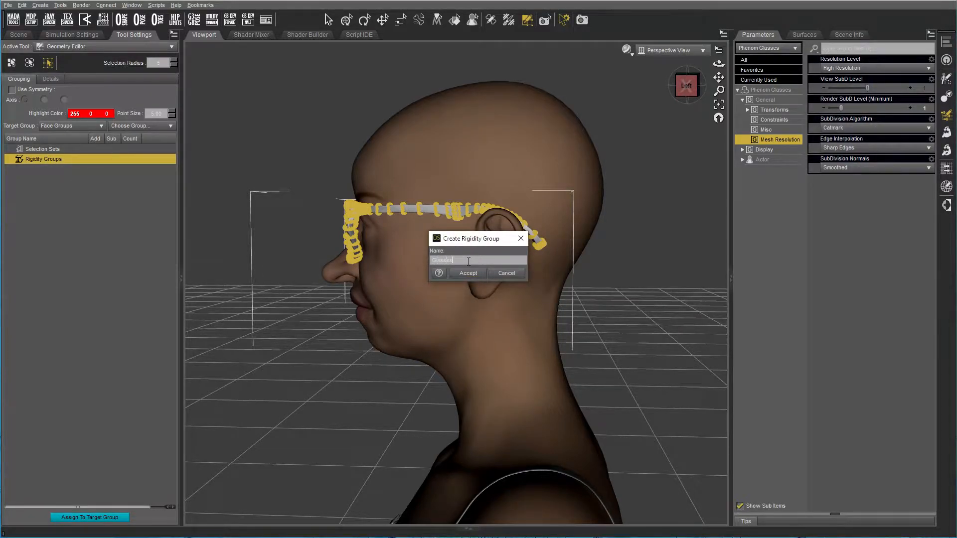
pyautogui.press('Return')
# Step: Select only the vertices at the upper outer corners of the glasses frame, near both hinges
pyautogui.moveTo(343, 250); pyautogui.dragTo(486, 363, button='middle')
pyautogui.moveTo(299, 192); pyautogui.dragTo(295, 211, button='middle')
pyautogui.moveTo(277, 295); pyautogui.dragTo(269, 294, button='middle')
pyautogui.moveTo(365, 346); pyautogui.dragTo(384, 375)
pyautogui.moveTo(577, 384); pyautogui.dragTo(565, 368)
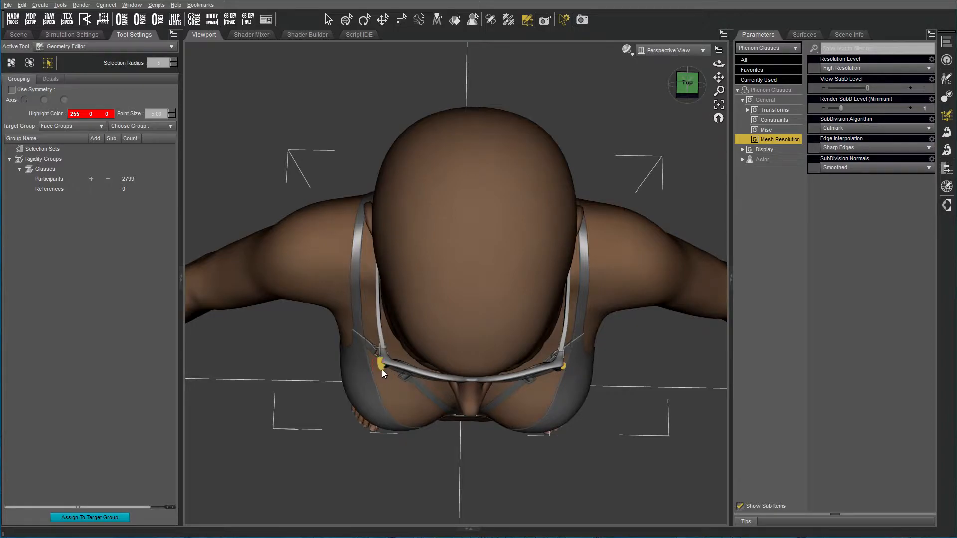
pyautogui.moveTo(518, 398); pyautogui.dragTo(573, 388, button='middle')
pyautogui.scroll(5, 259, 180)
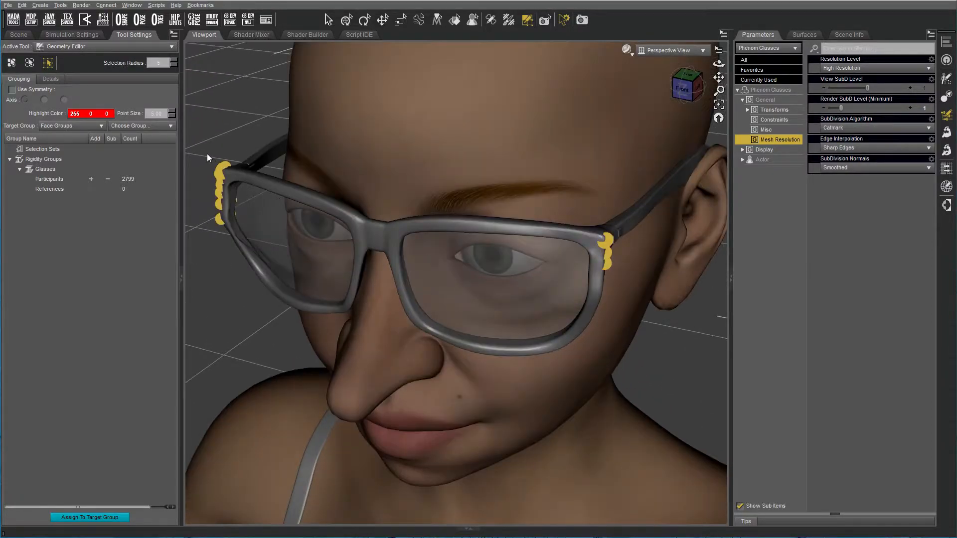
pyautogui.moveTo(226, 171); pyautogui.dragTo(228, 173)
pyautogui.moveTo(277, 238); pyautogui.dragTo(585, 192, button='middle')
pyautogui.moveTo(587, 216); pyautogui.dragTo(588, 217)
pyautogui.scroll(5, 602, 297)
pyautogui.scroll(-8, 596, 297)
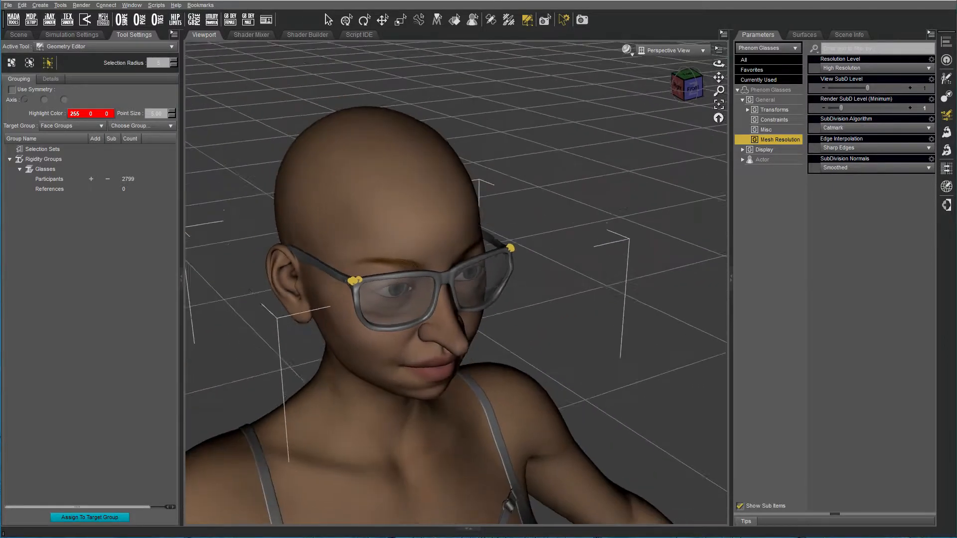
# Step: Assign the selected frame-corner vertices to the References of the Glasses rigidity group
pyautogui.moveTo(596, 297); pyautogui.dragTo(538, 316, button='middle')
pyautogui.click(47, 191)
pyautogui.rightClick(48, 191)
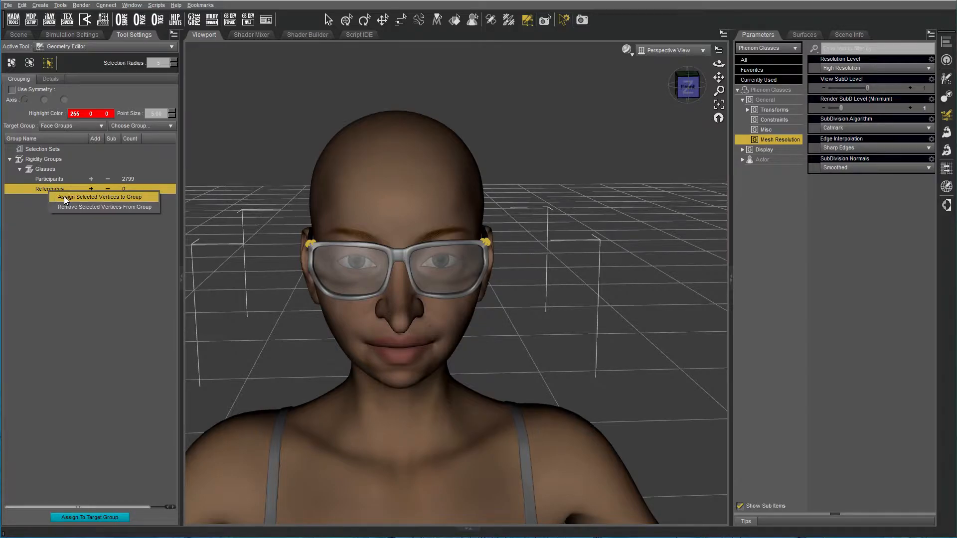
pyautogui.click(67, 198)
# Step: Switch to polygon selection in a side view and select the glasses' front frame together with the front part of both arms
pyautogui.moveTo(531, 274); pyautogui.dragTo(474, 277, button='middle')
pyautogui.moveTo(588, 275); pyautogui.dragTo(554, 272, button='middle')
pyautogui.click(12, 62)
pyautogui.moveTo(322, 160); pyautogui.dragTo(455, 312)
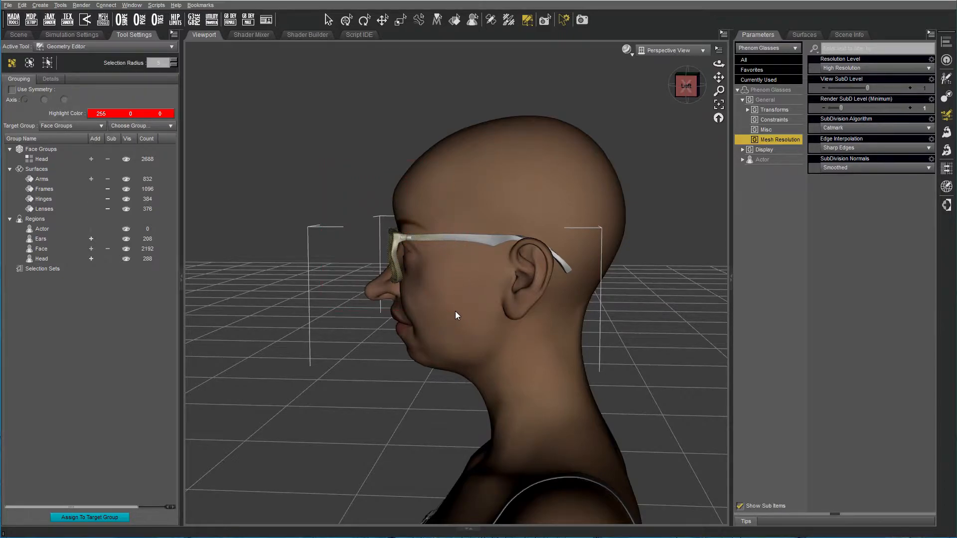
# Step: Fill the selected front faces with 100% in the glasses' Rigid Weights map
pyautogui.hotkey('alt', 'shift', 'w')
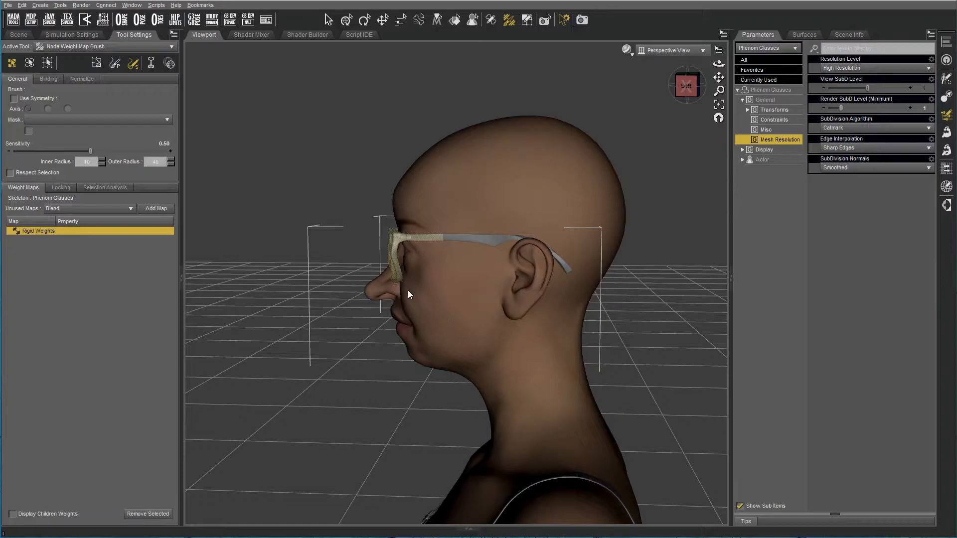
pyautogui.rightClick(393, 273)
pyautogui.moveTo(445, 372)
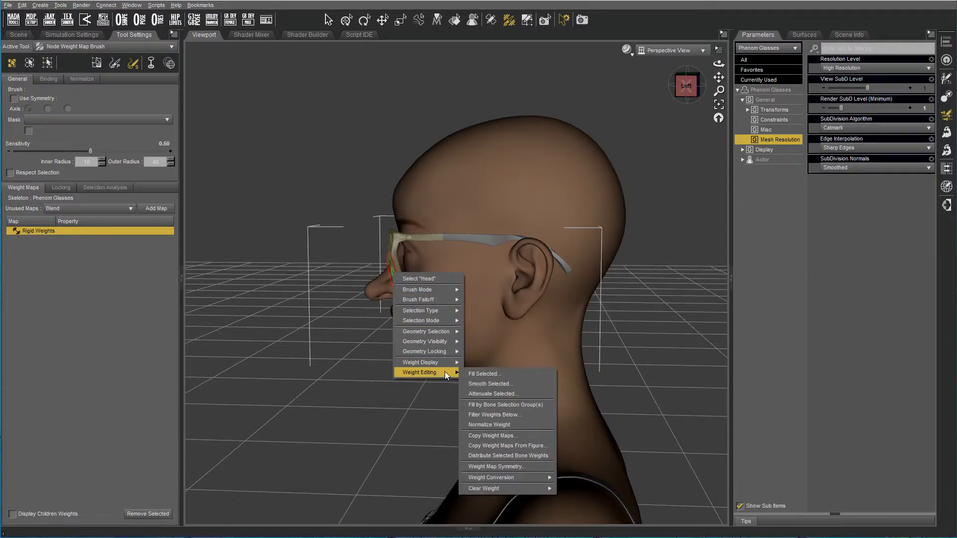
pyautogui.click(489, 374)
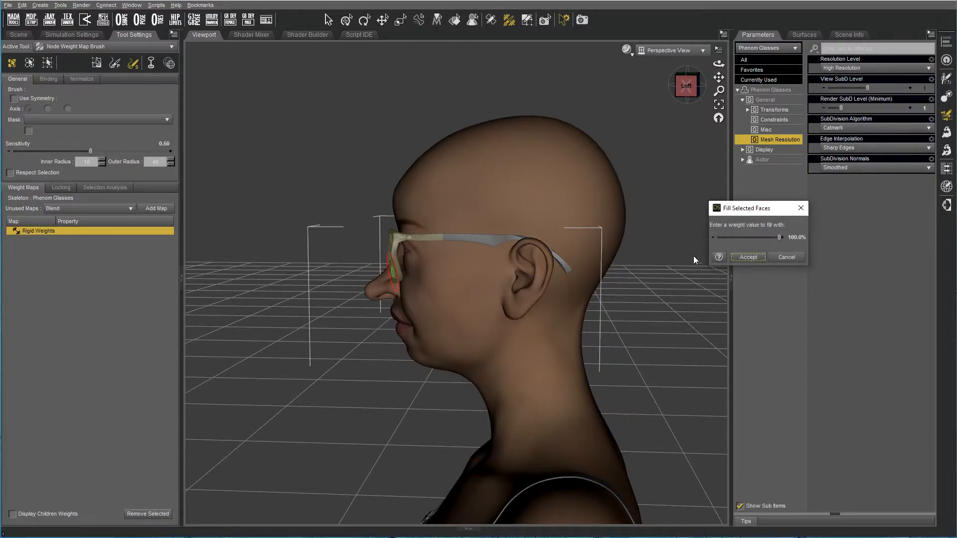
pyautogui.click(748, 257)
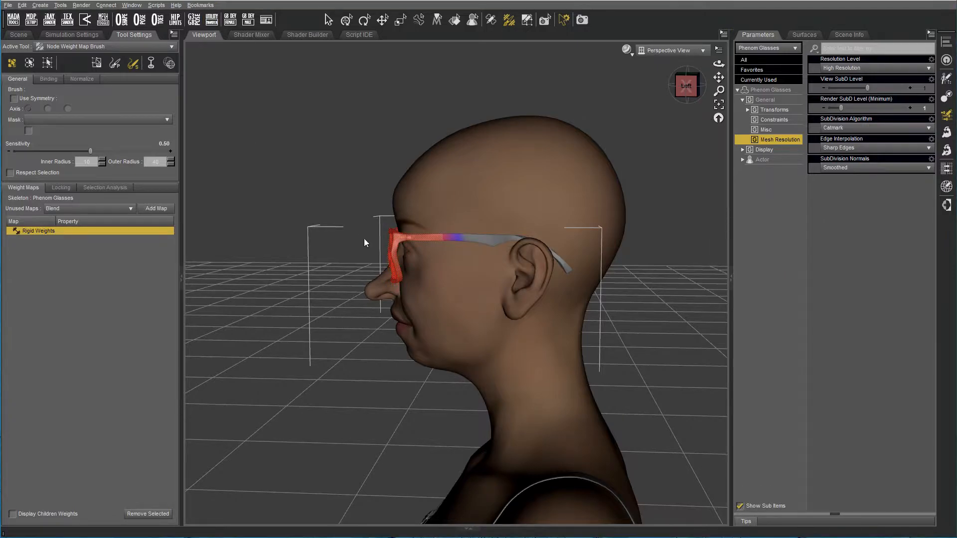
# Step: Smooth the Rigid Weights on the selected front faces with a 50% factor and 48 iterations
pyautogui.rightClick(391, 237)
pyautogui.moveTo(439, 336)
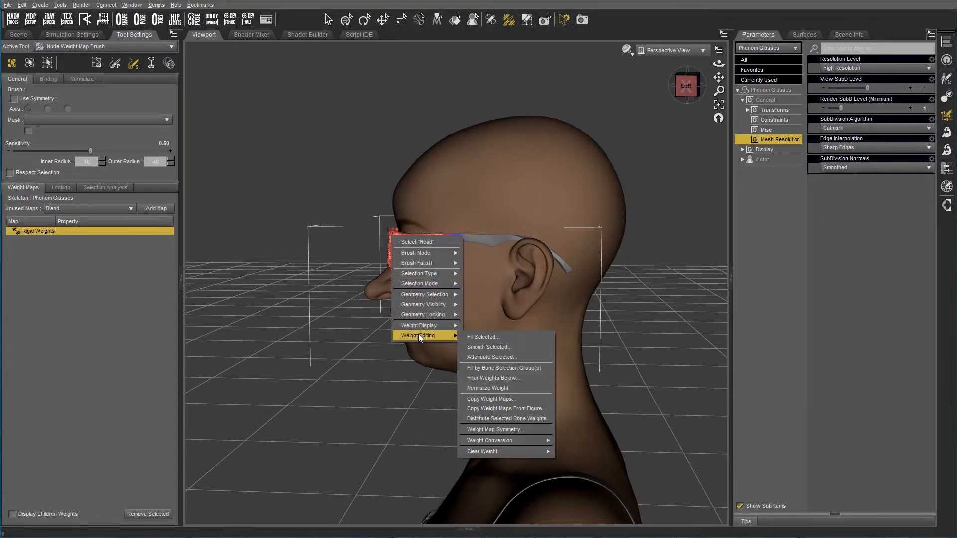
pyautogui.click(504, 346)
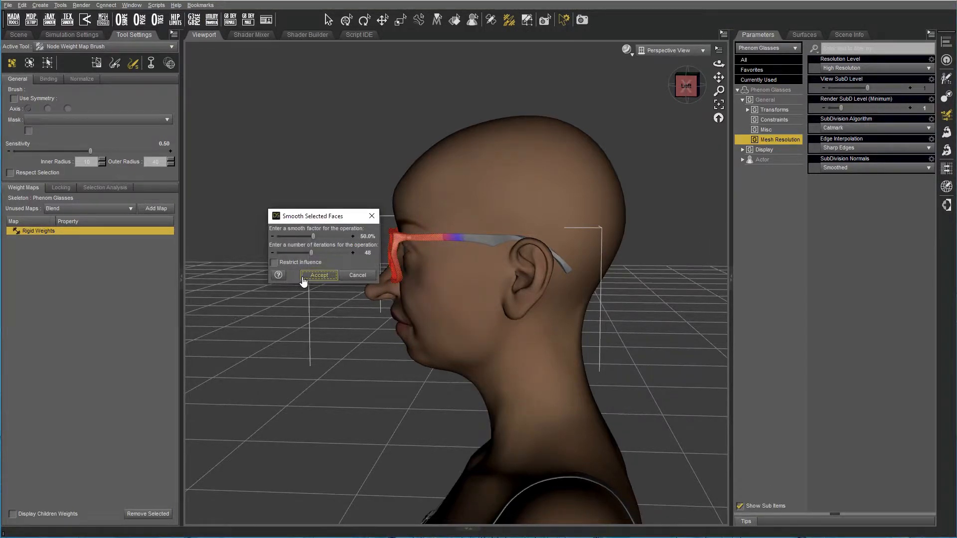
pyautogui.click(309, 276)
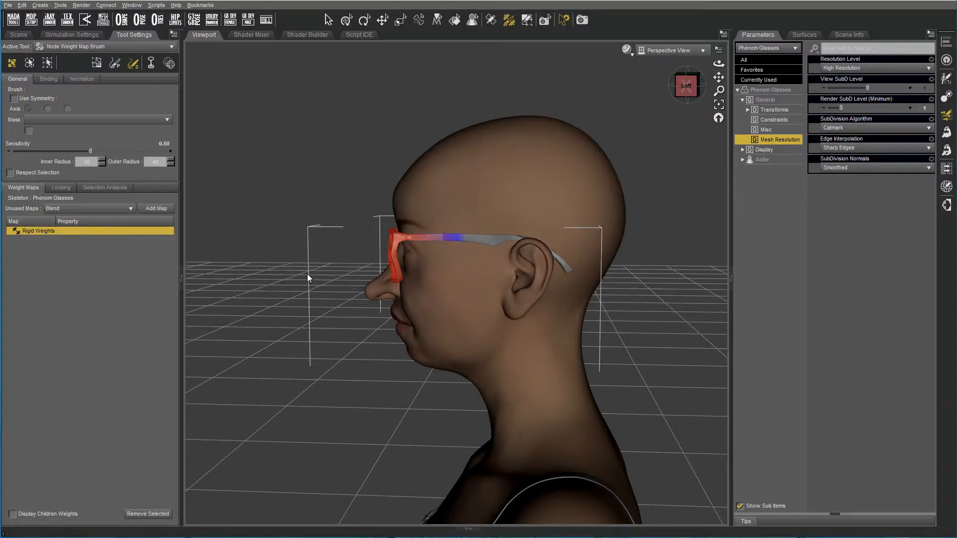
# Step: Leave weight painting and clear the generated morphs of Phenom Glasses to refresh their fit on the head
pyautogui.click(330, 20)
pyautogui.scroll(3, 353, 135)
pyautogui.moveTo(336, 162); pyautogui.dragTo(374, 167, button='middle')
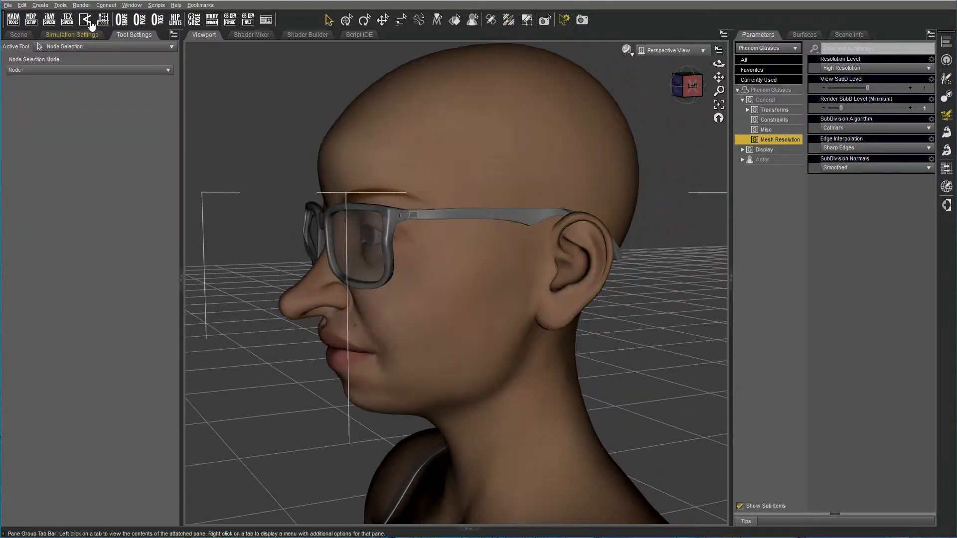
pyautogui.click(22, 5)
pyautogui.moveTo(61, 84)
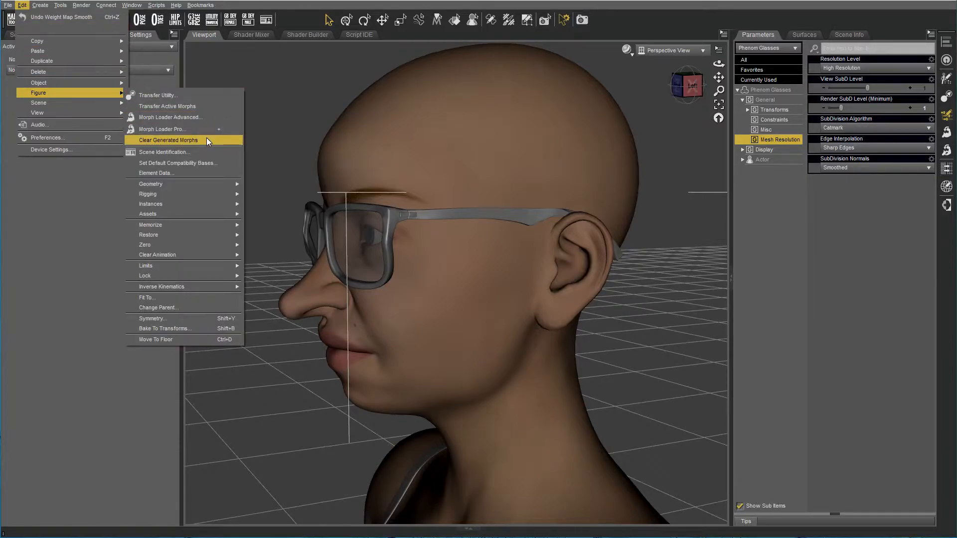
pyautogui.click(207, 138)
pyautogui.moveTo(456, 283); pyautogui.dragTo(569, 282, button='middle')
pyautogui.click(441, 184)
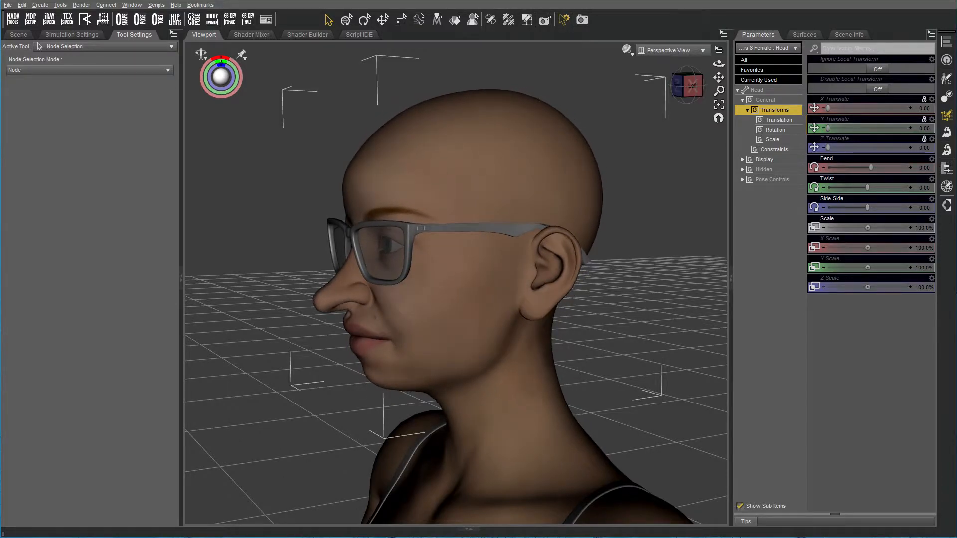
# Step: Select the rear faces of the glasses' arms in a side view and display the Rigid Weights map
pyautogui.moveTo(719, 64)
pyautogui.mouseDown()
pyautogui.moveTo(598, 88)
pyautogui.moveTo(688, 87)
pyautogui.moveTo(693, 69)
pyautogui.mouseUp()
pyautogui.click(527, 20)
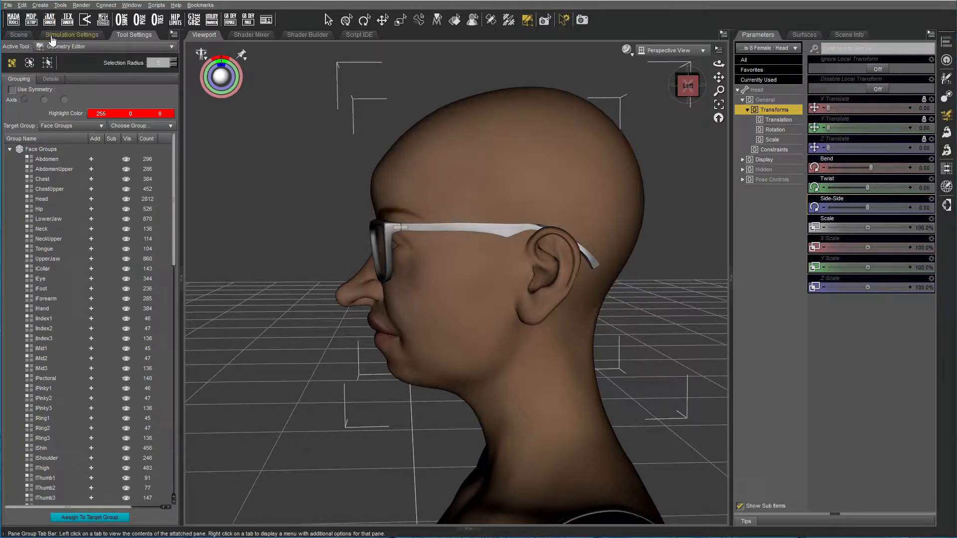
pyautogui.click(19, 34)
pyautogui.click(70, 254)
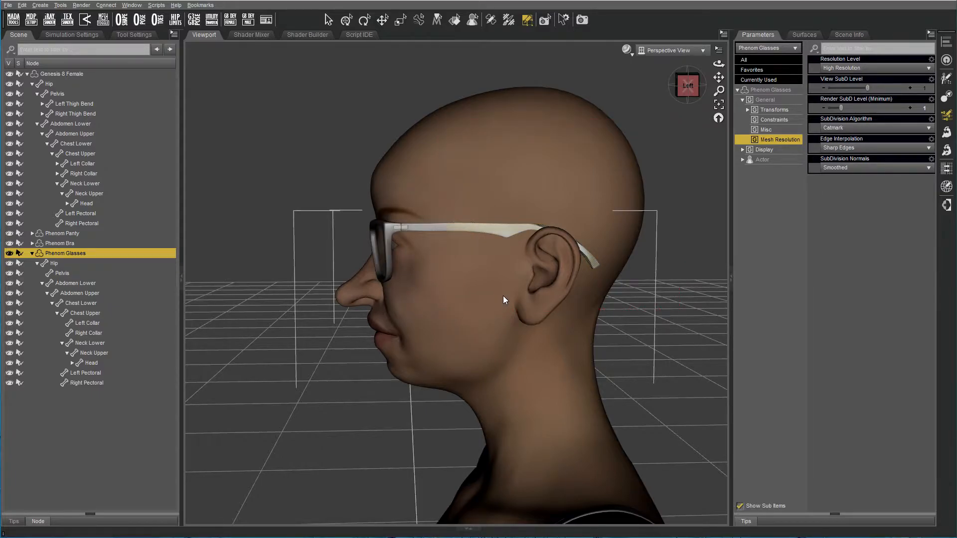
pyautogui.rightClick(514, 262)
pyautogui.click(286, 61)
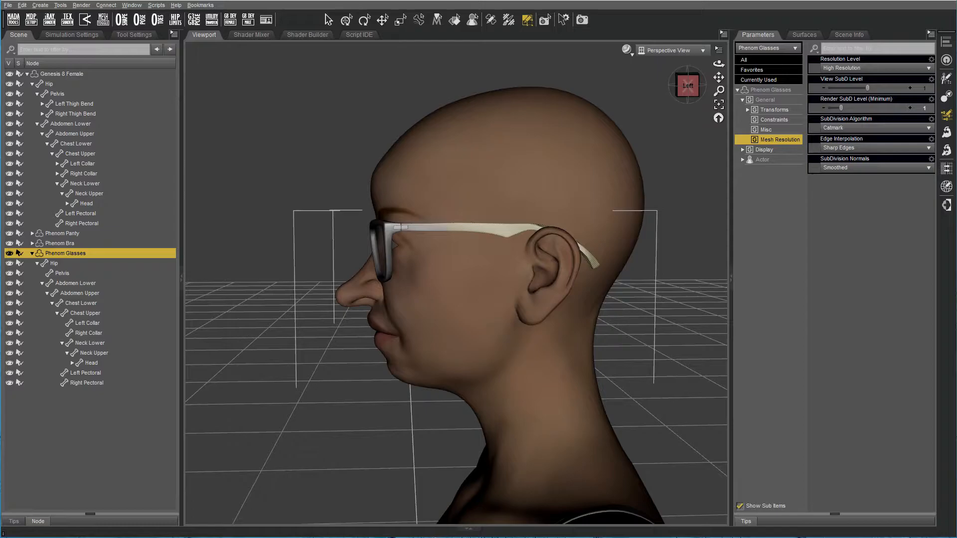
pyautogui.click(133, 35)
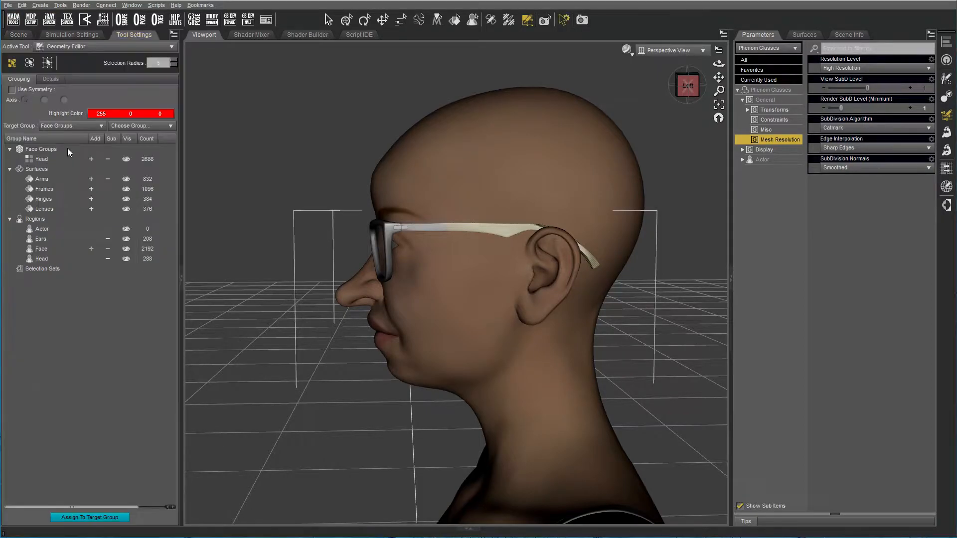
pyautogui.click(12, 64)
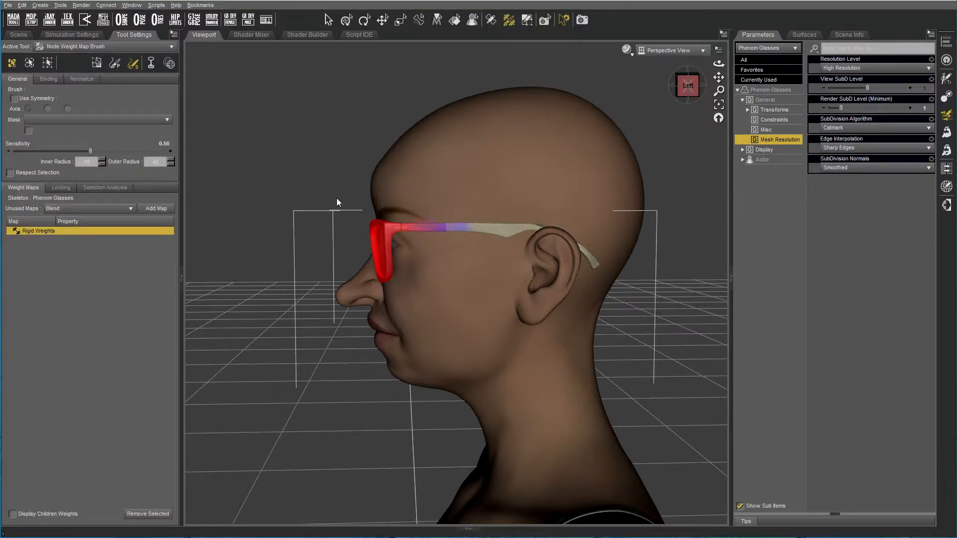
# Step: Fill the selected rear arm faces with a partial weight in the Rigid Weights map
pyautogui.rightClick(478, 230)
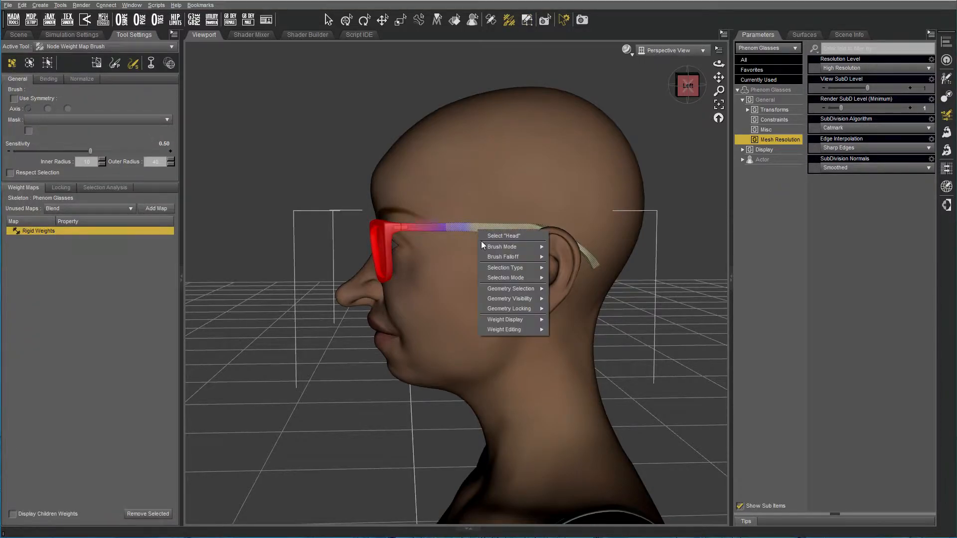
pyautogui.moveTo(521, 327)
pyautogui.click(575, 330)
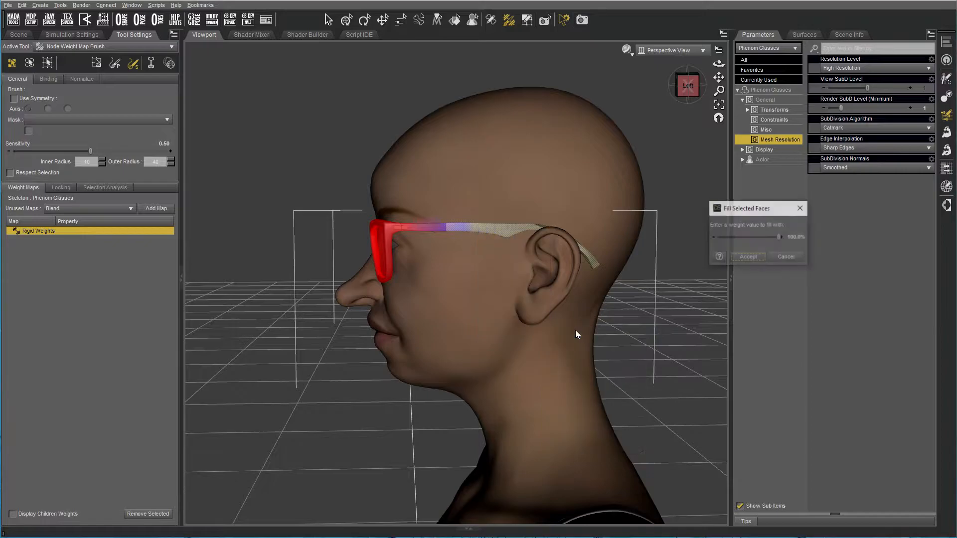
pyautogui.click(747, 257)
# Step: Smooth the Rigid Weights on the selected rear arm faces with a 50% factor and 48 iterations
pyautogui.rightClick(512, 231)
pyautogui.moveTo(549, 328)
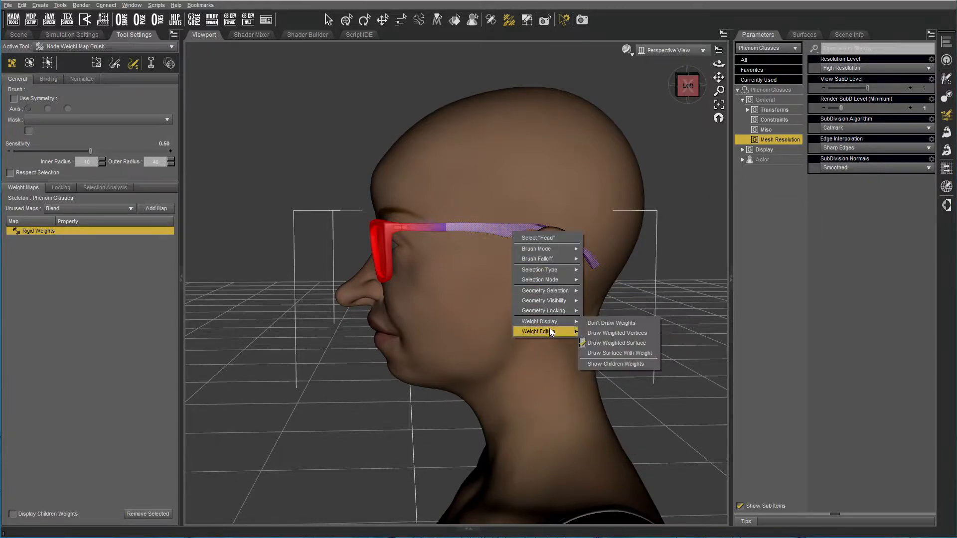
pyautogui.click(623, 342)
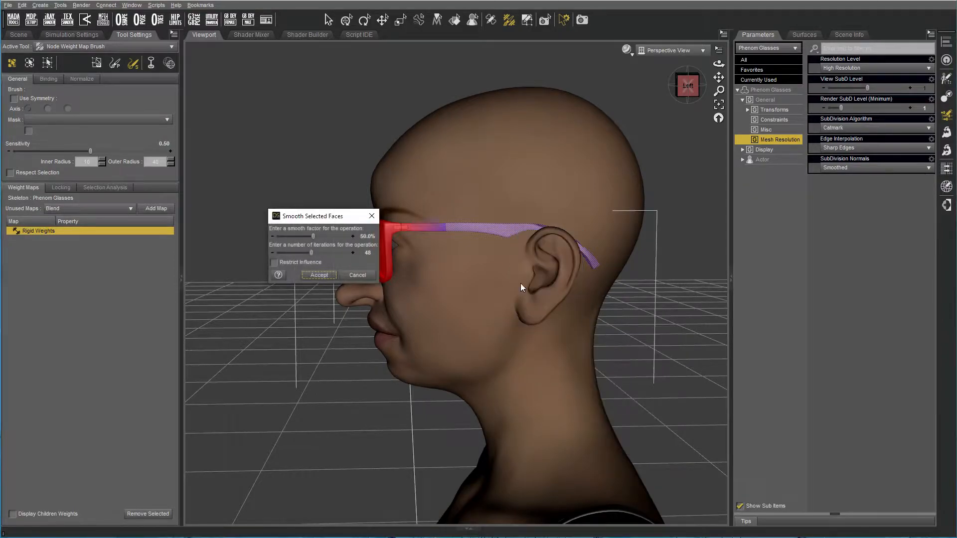
pyautogui.click(329, 277)
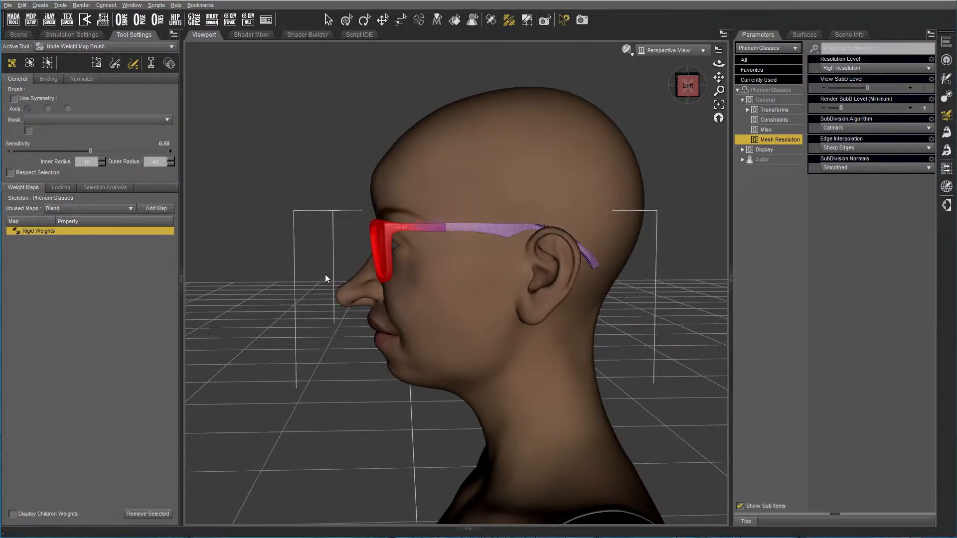
# Step: Clear the glasses' generated morphs again to recheck their fit from the side, and redisplay the Rigid Weights map
pyautogui.click(22, 5)
pyautogui.moveTo(42, 93)
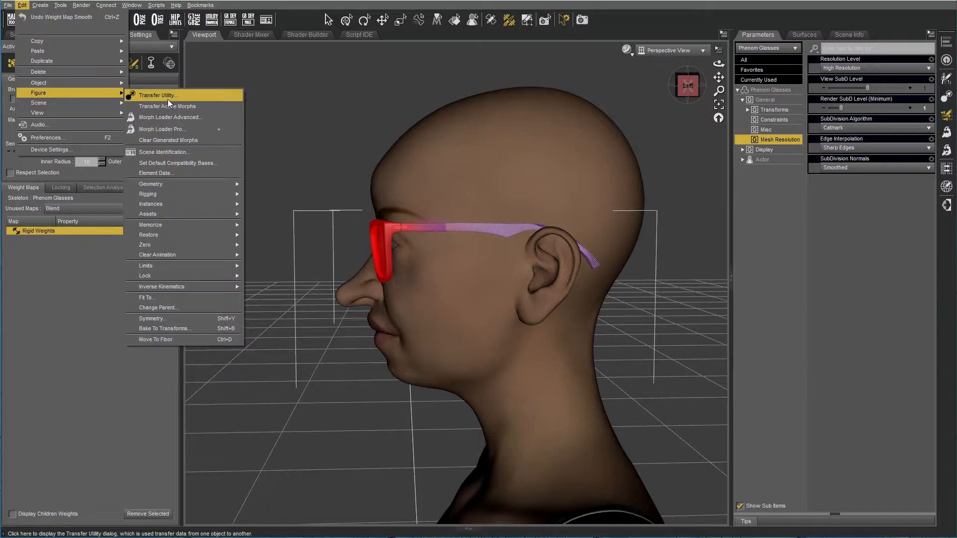
pyautogui.click(204, 142)
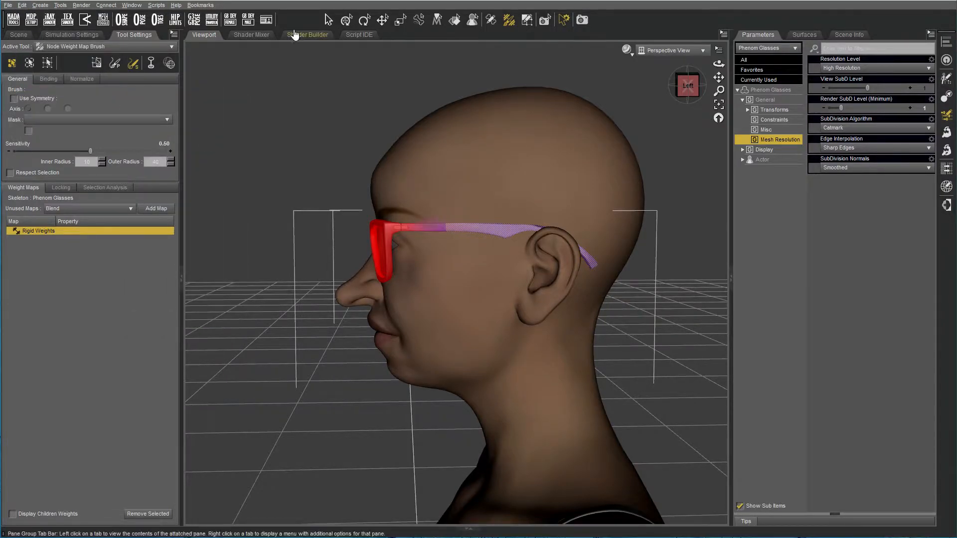
pyautogui.click(328, 20)
pyautogui.moveTo(409, 69); pyautogui.dragTo(683, 230, button='middle')
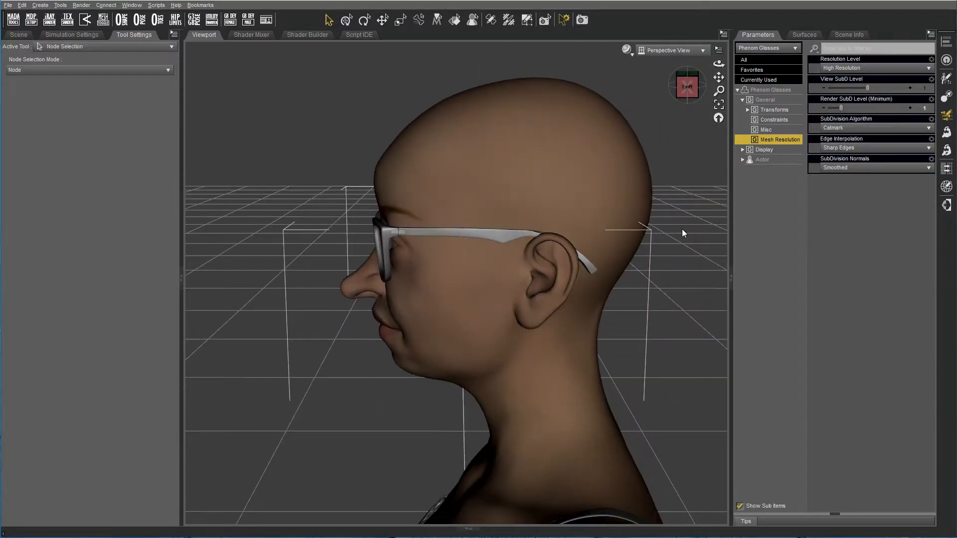
pyautogui.hotkey('alt', 'shift', 'w')
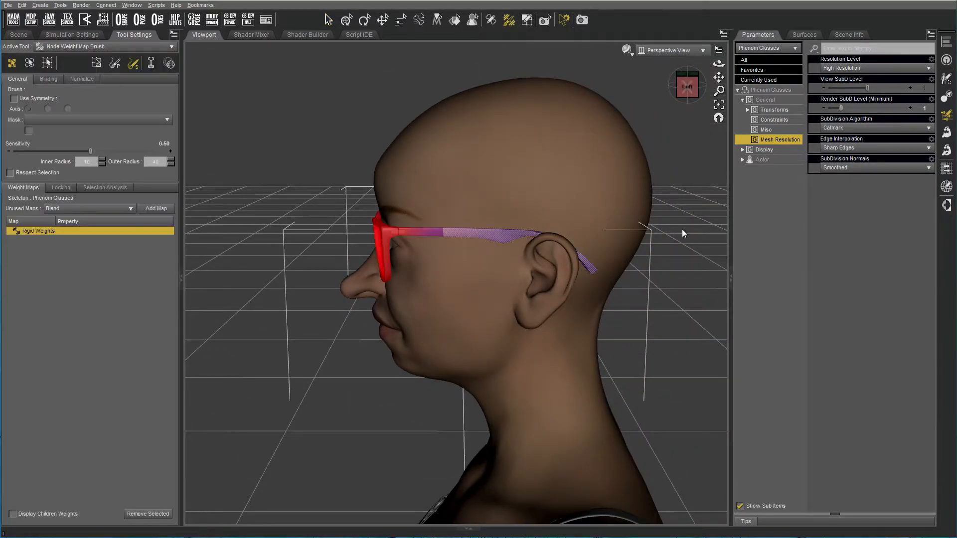
# Step: Refill the selected rear arm faces with a lower partial weight in the Rigid Weights map
pyautogui.rightClick(476, 234)
pyautogui.moveTo(524, 334)
pyautogui.click(572, 338)
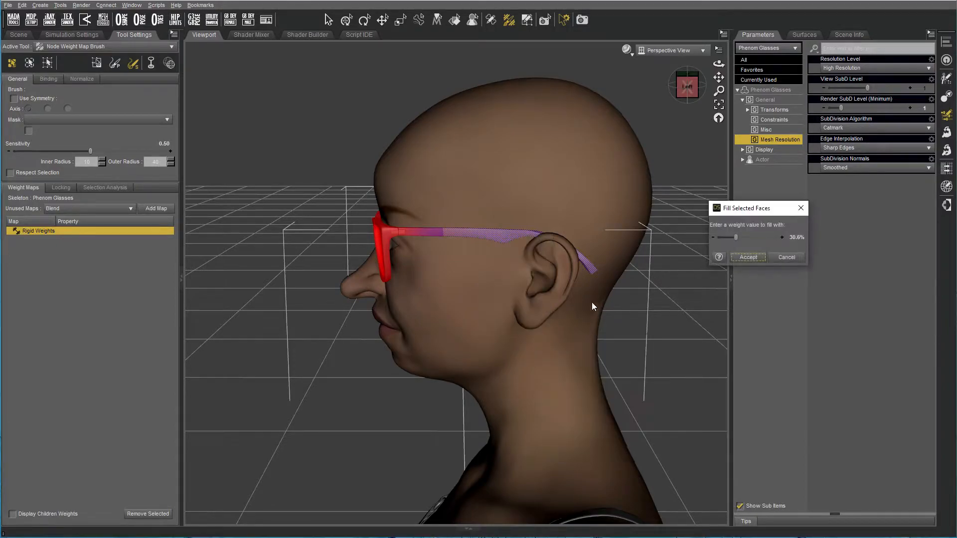
pyautogui.moveTo(726, 239); pyautogui.dragTo(726, 239)
pyautogui.click(750, 258)
# Step: Smooth the refilled Rigid Weights on the selected arm faces with a 50% factor and 48 iterations
pyautogui.moveTo(650, 274); pyautogui.dragTo(537, 297, button='middle')
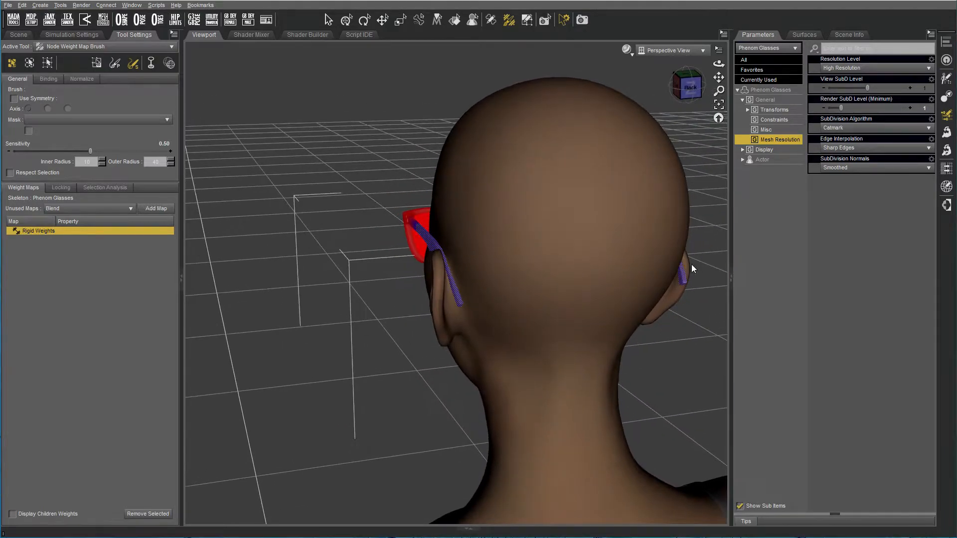
pyautogui.rightClick(434, 268)
pyautogui.moveTo(498, 380)
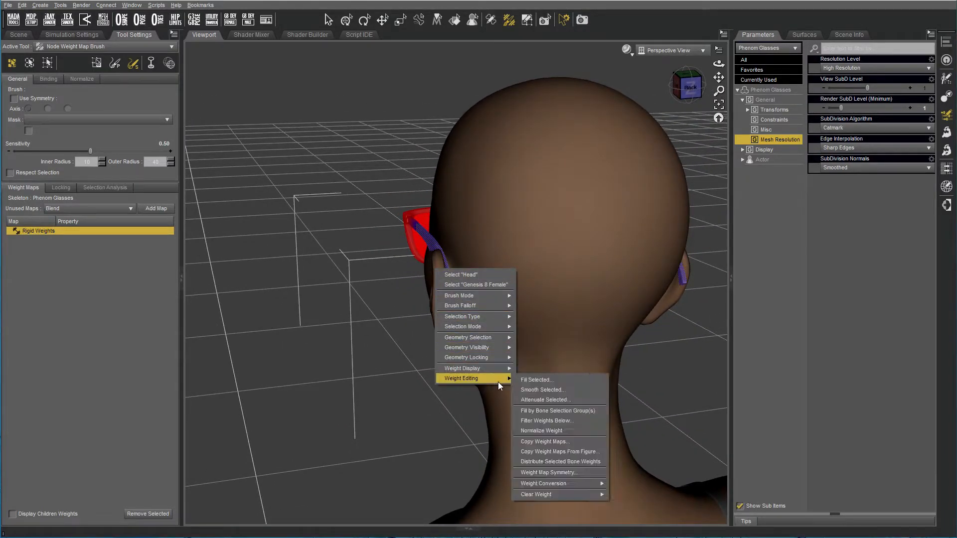
pyautogui.click(547, 381)
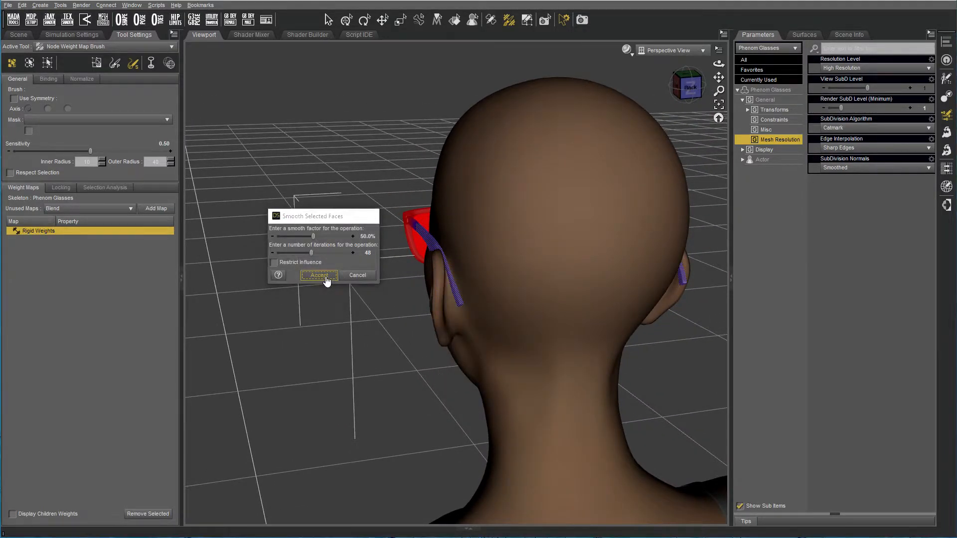
pyautogui.click(319, 275)
# Step: Clear the glasses' generated morphs and check the rigid fit with the weight map display hidden
pyautogui.click(21, 5)
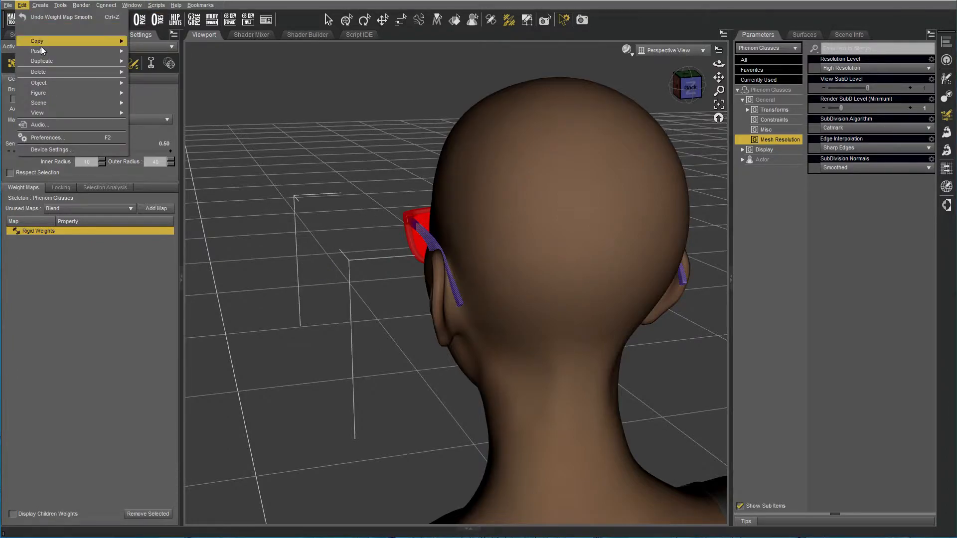
pyautogui.moveTo(67, 93)
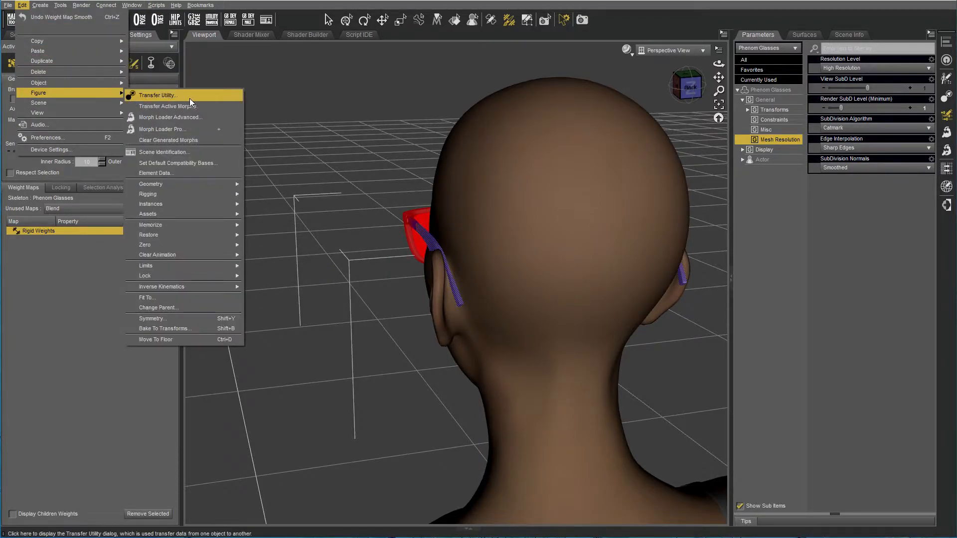
pyautogui.click(199, 140)
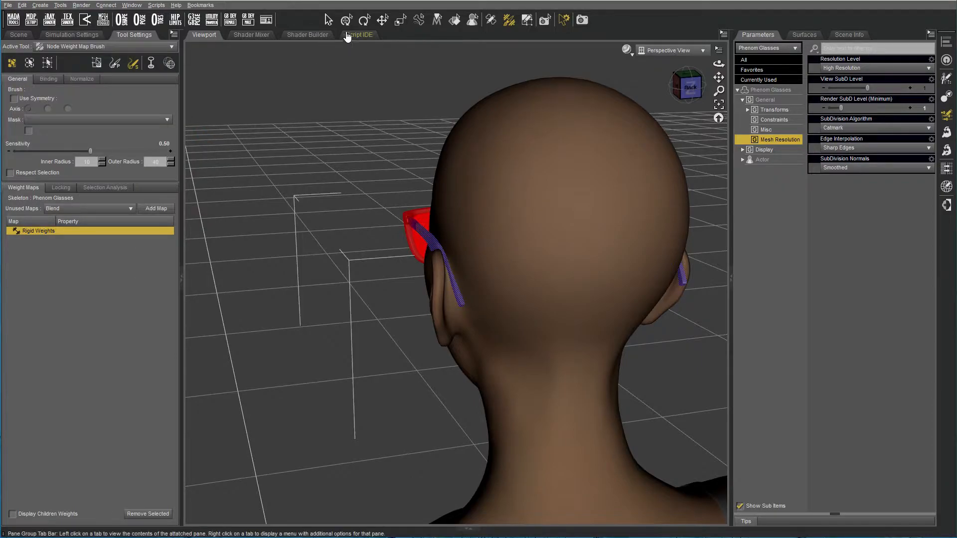
pyautogui.click(328, 20)
pyautogui.moveTo(404, 159)
pyautogui.mouseDown(button='middle')
pyautogui.moveTo(381, 142)
pyautogui.moveTo(405, 149)
pyautogui.mouseUp(button='middle')
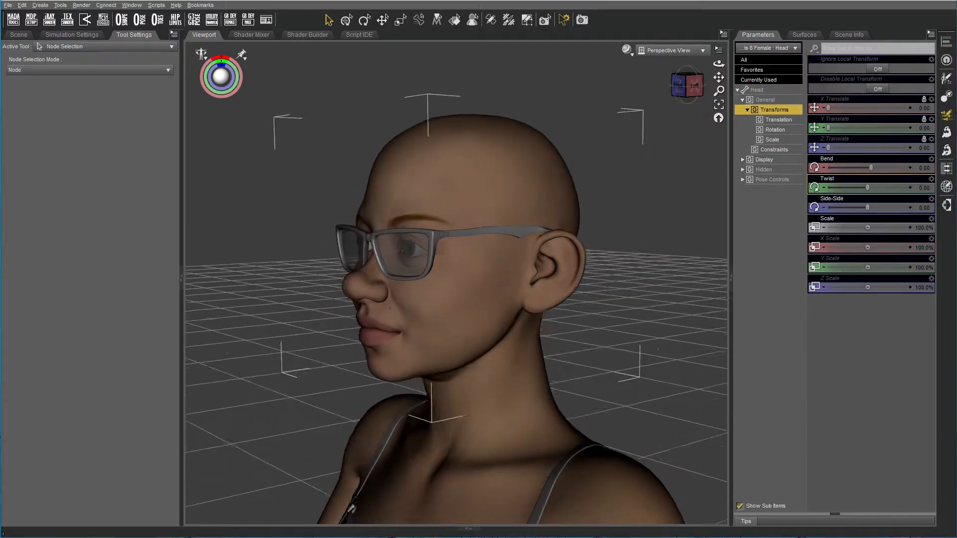
# Step: Add a smoothing modifier to Phenom Glasses and toggle its smoothing off and on to compare the arms from behind
pyautogui.moveTo(478, 259); pyautogui.dragTo(319, 239, button='middle')
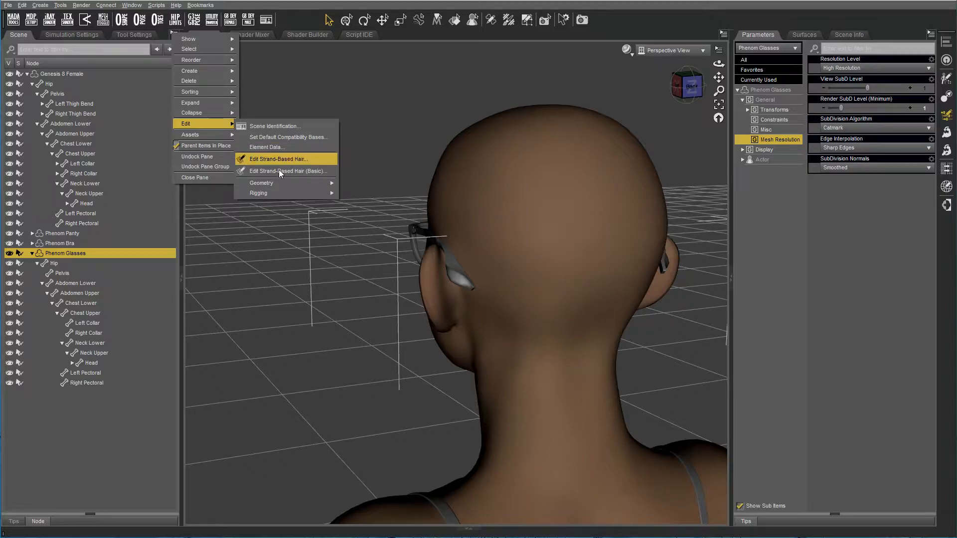
pyautogui.moveTo(313, 183)
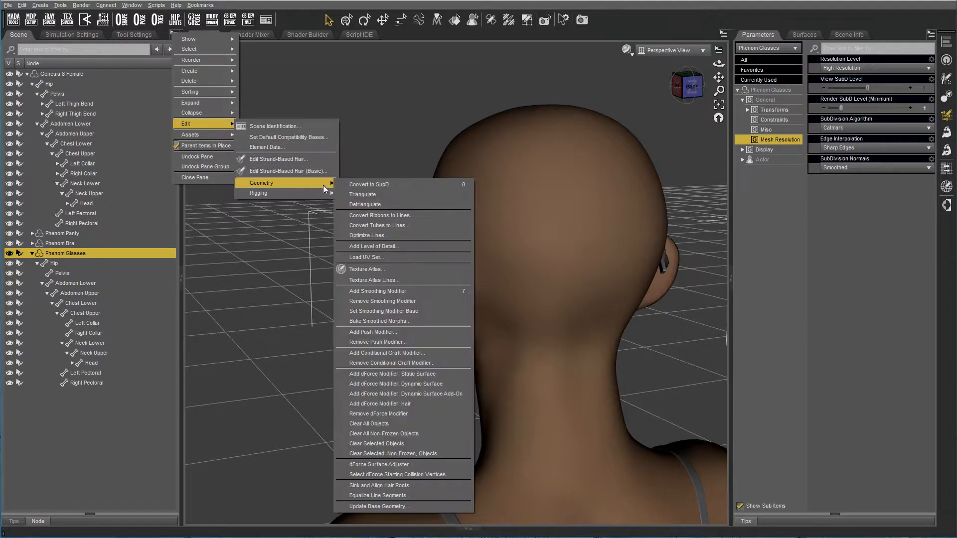
pyautogui.click(410, 291)
pyautogui.click(781, 149)
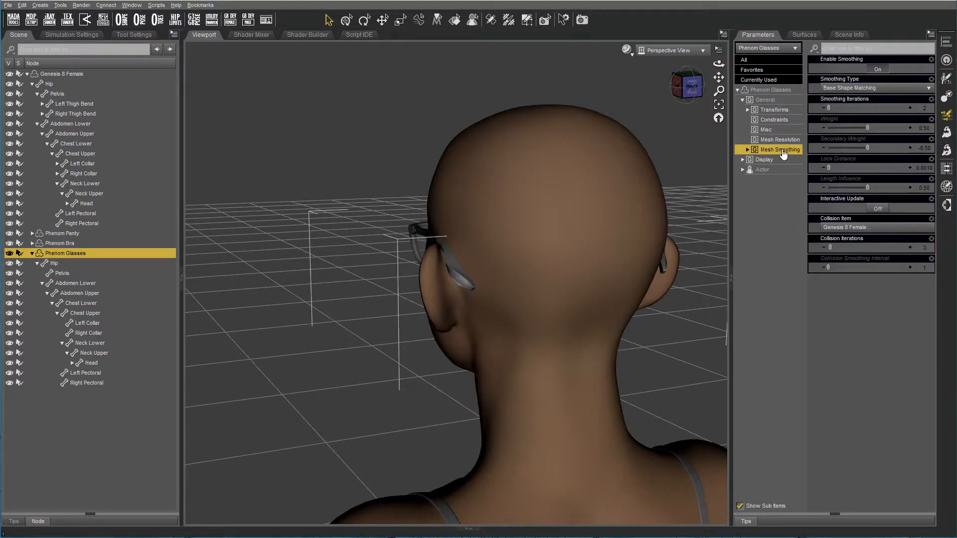
pyautogui.click(882, 71)
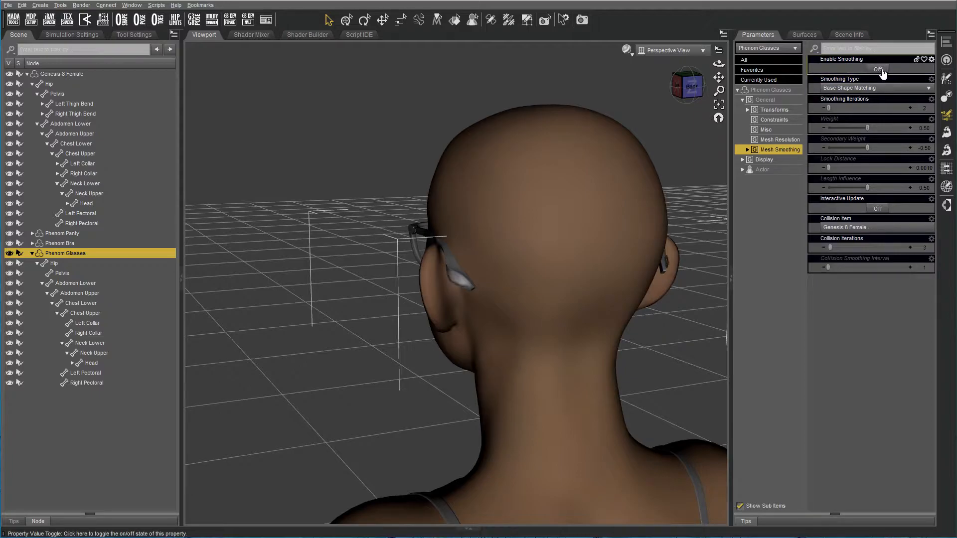
pyautogui.click(882, 70)
# Step: Set the glasses' smoothing iterations to 10
pyautogui.moveTo(653, 145); pyautogui.dragTo(716, 165, button='middle')
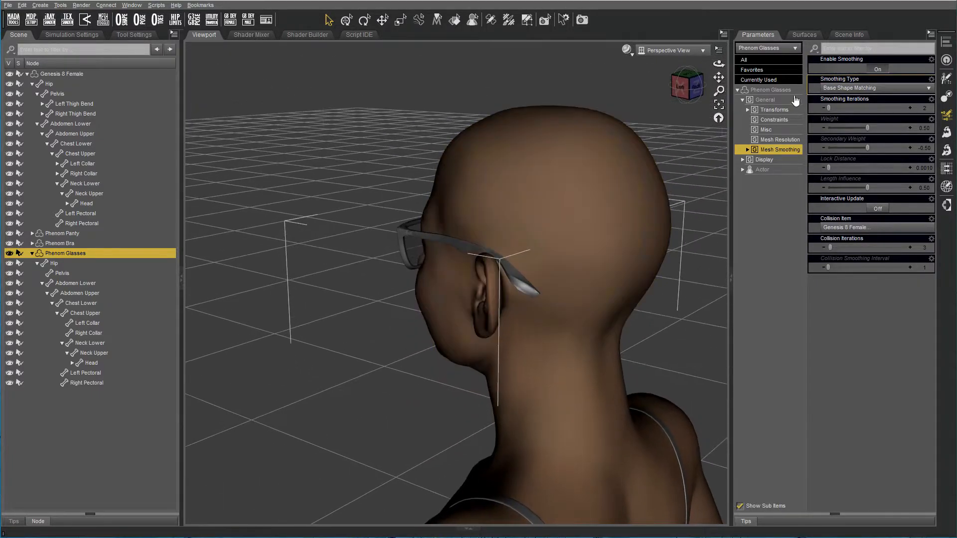
pyautogui.click(927, 107)
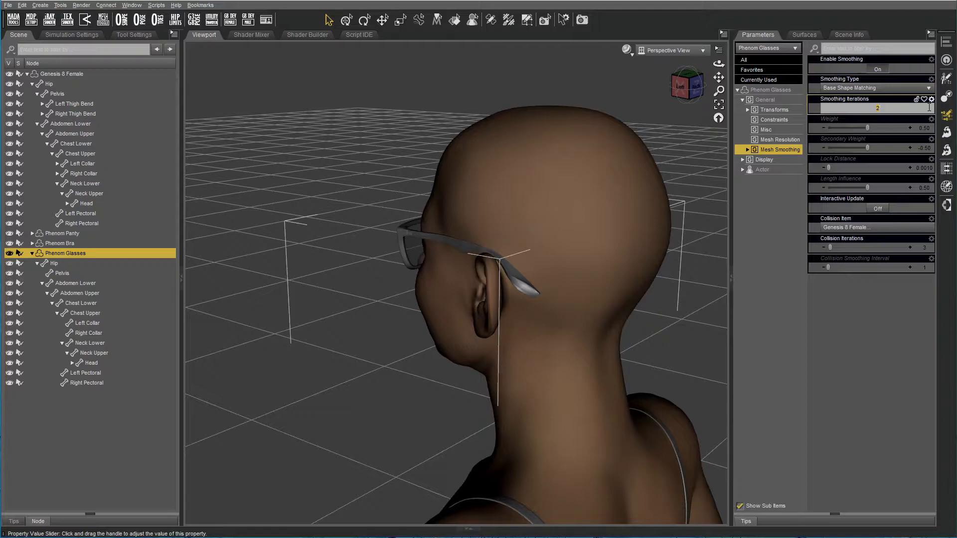
pyautogui.write('10')
pyautogui.press('Return')
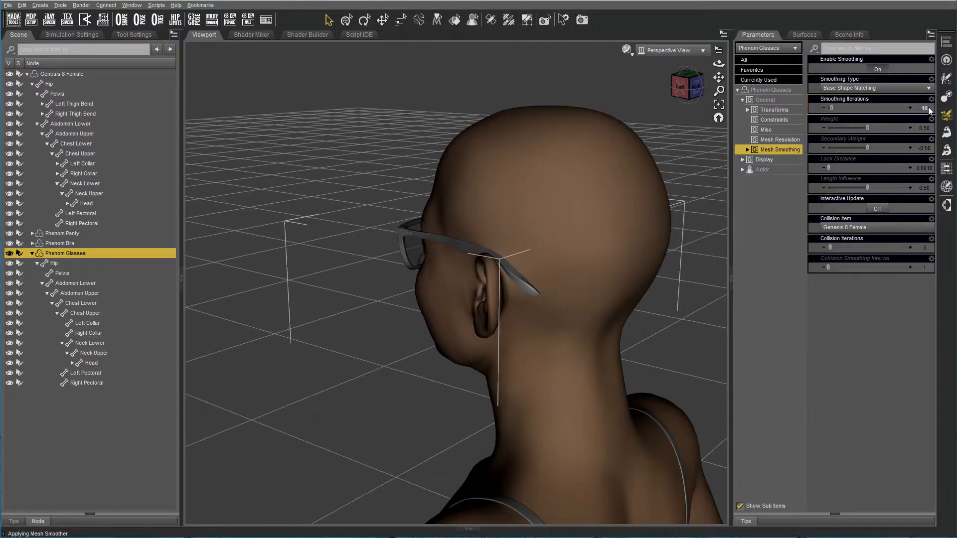
# Step: Set the glasses' collision item to None and check their shape on the face from the front
pyautogui.click(84, 24)
pyautogui.moveTo(459, 141); pyautogui.dragTo(554, 218, button='middle')
pyautogui.scroll(4, 456, 155)
pyautogui.moveTo(407, 249); pyautogui.dragTo(569, 199, button='middle')
pyautogui.moveTo(534, 249)
pyautogui.mouseDown(button='middle')
pyautogui.moveTo(481, 217)
pyautogui.moveTo(532, 233)
pyautogui.mouseUp(button='middle')
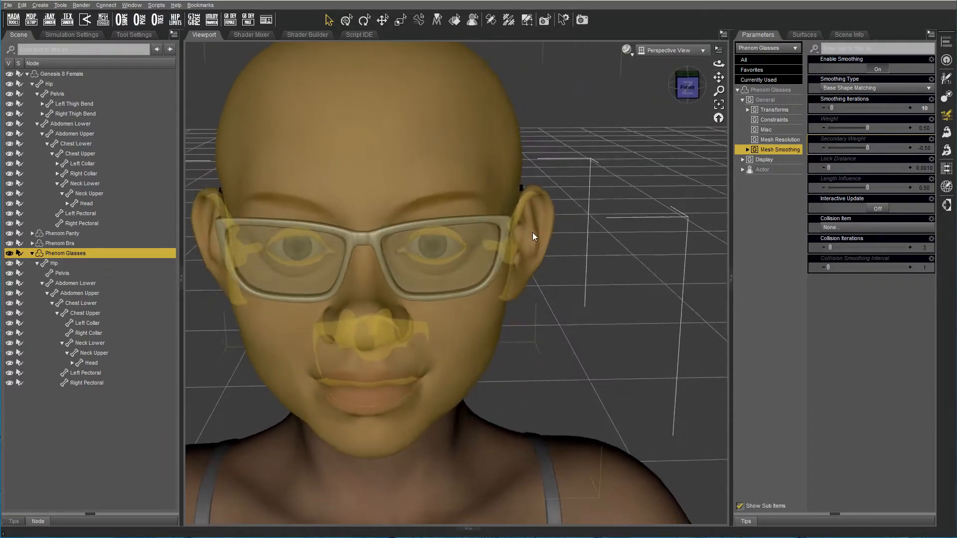
pyautogui.scroll(4, 600, 230)
pyautogui.scroll(-4, 600, 231)
# Step: Redisplay the Rigid Weights map in a side view and smooth the selected arm faces' weights once more
pyautogui.moveTo(614, 223); pyautogui.dragTo(467, 186, button='middle')
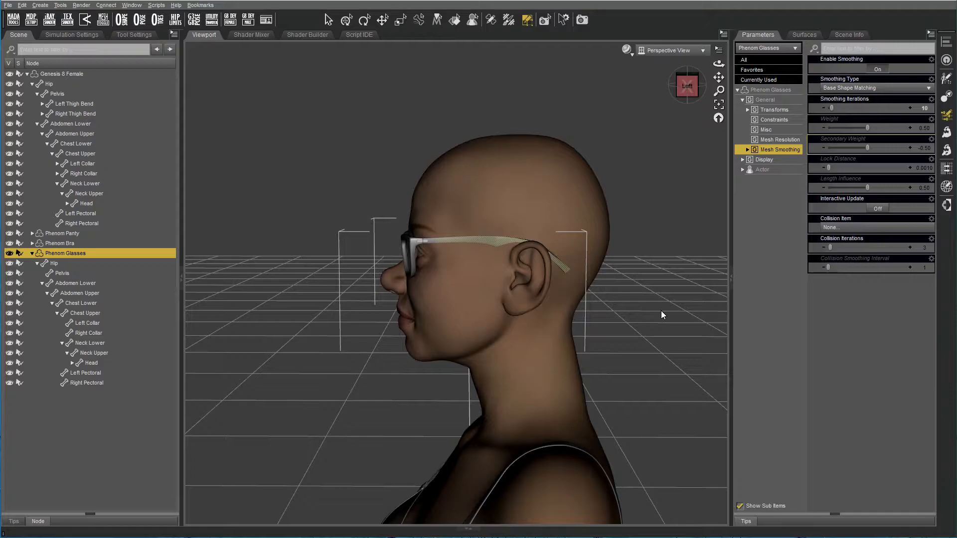
pyautogui.hotkey('alt', 'shift', 'w')
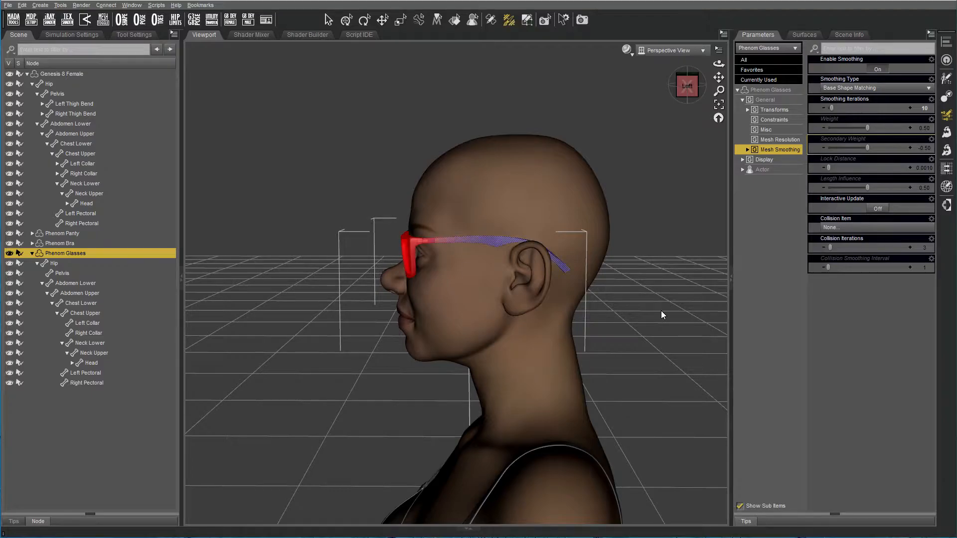
pyautogui.rightClick(438, 242)
pyautogui.moveTo(483, 342)
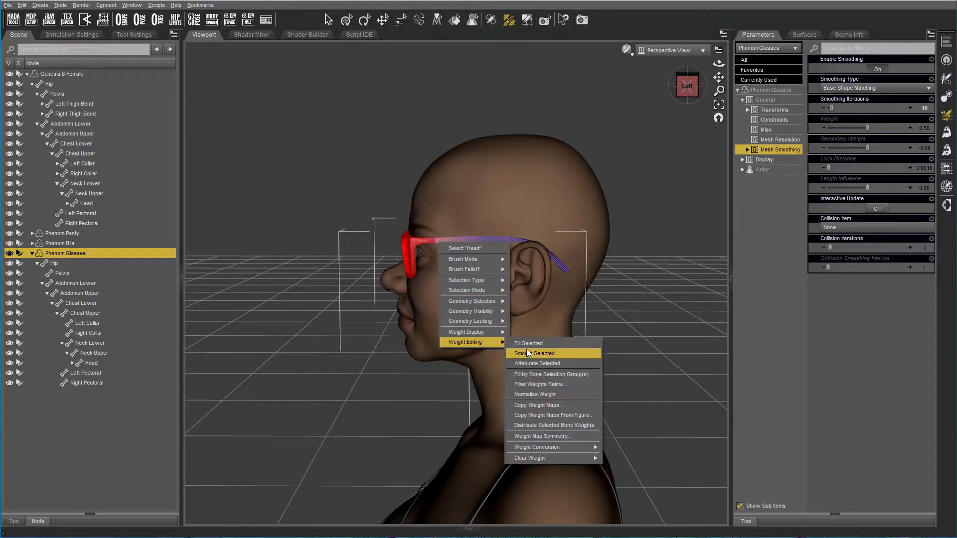
pyautogui.click(529, 352)
pyautogui.click(319, 276)
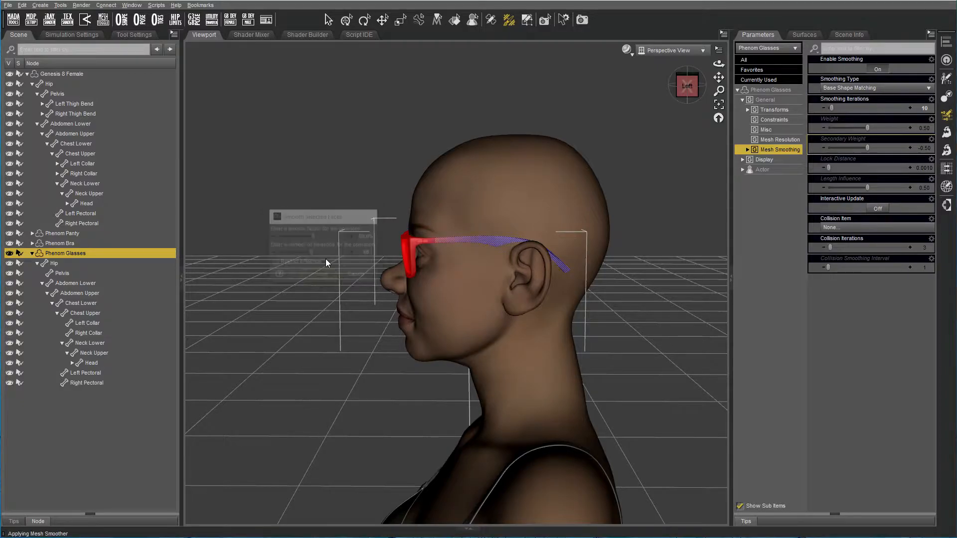
# Step: Return to node selection, inspect the glasses' arm up close, and clear the generated morphs again
pyautogui.click(328, 19)
pyautogui.scroll(3, 499, 129)
pyautogui.scroll(3, 499, 128)
pyautogui.moveTo(500, 128); pyautogui.dragTo(568, 172, button='middle')
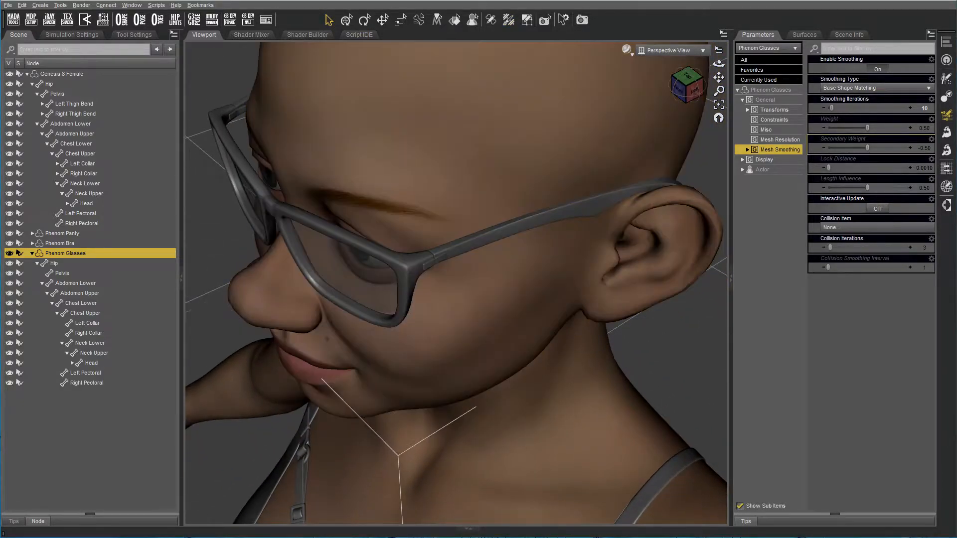
pyautogui.click(22, 5)
pyautogui.moveTo(49, 92)
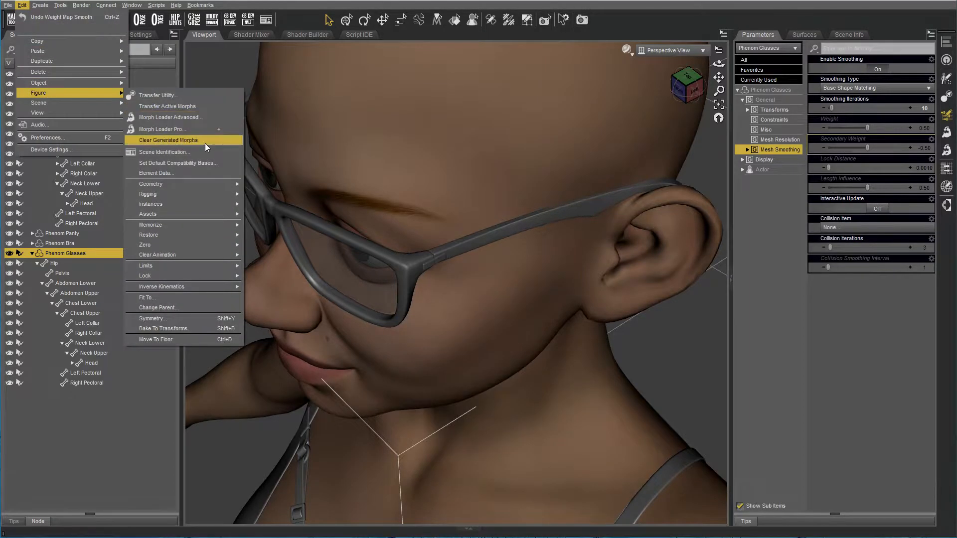
pyautogui.click(207, 145)
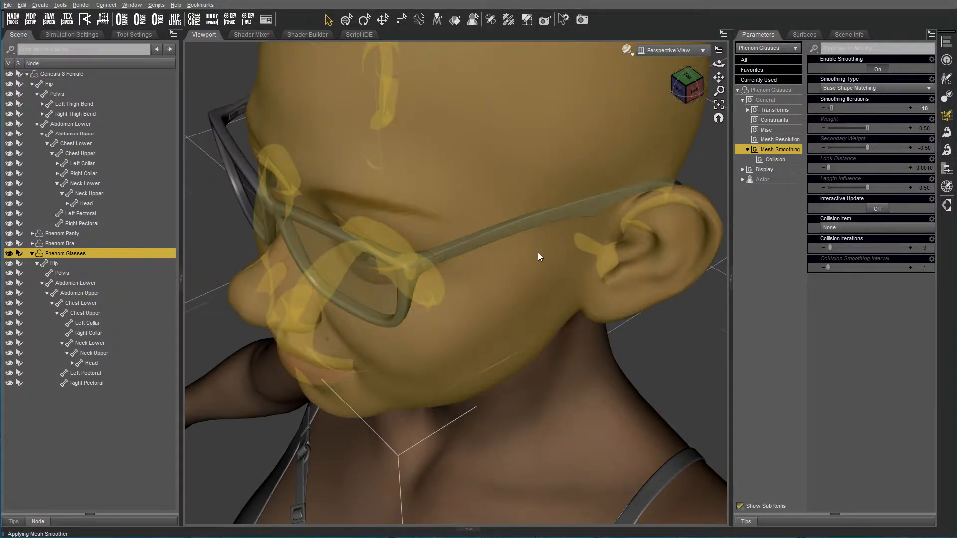
# Step: Reset the glasses' smoothing iterations to the default of 2
pyautogui.scroll(-5, 618, 324)
pyautogui.moveTo(617, 324); pyautogui.dragTo(594, 222, button='middle')
pyautogui.keyDown('alt'); pyautogui.click(878, 111); pyautogui.keyUp('alt')
# Step: Select Genesis 8 Female and examine the glasses' fit under different character morphs from the front, side and above
pyautogui.click(75, 74)
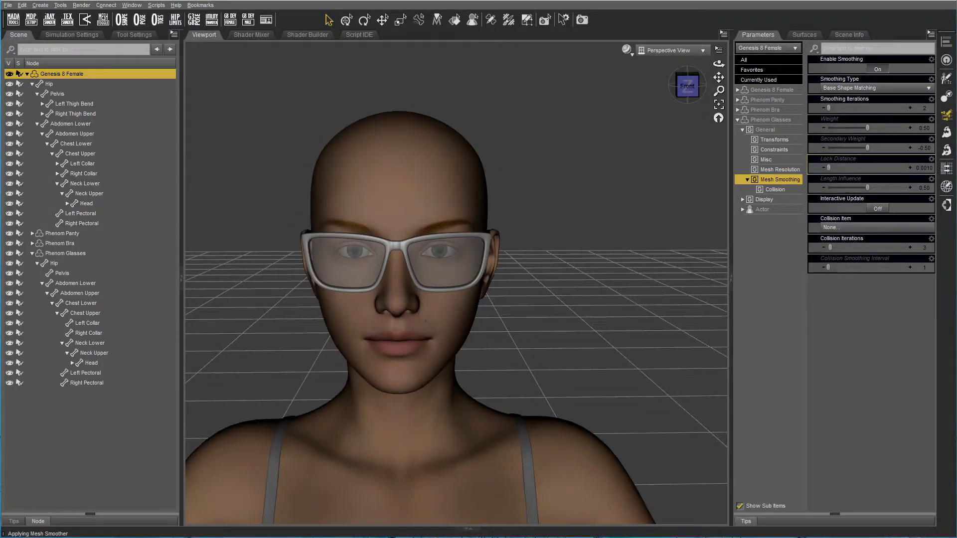
pyautogui.scroll(10, 635, 211)
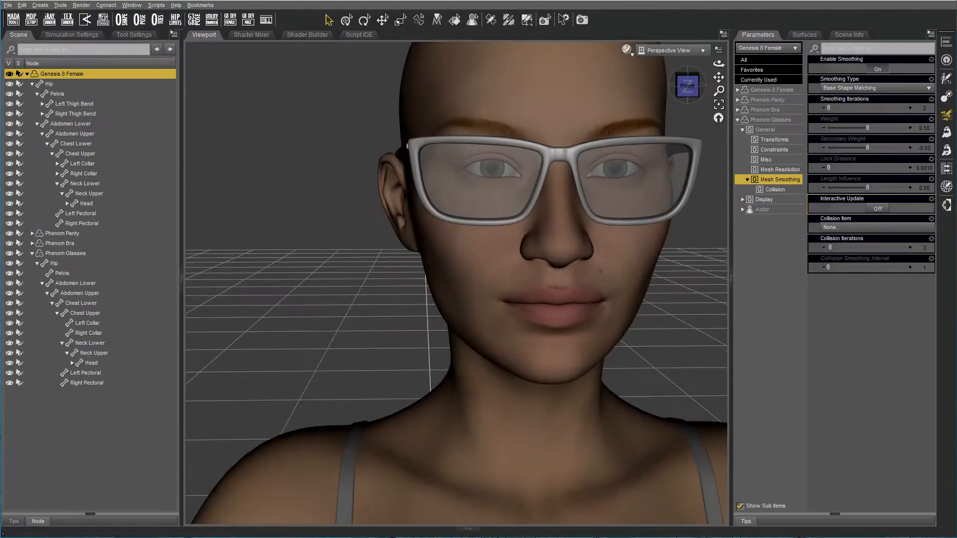
pyautogui.moveTo(617, 222); pyautogui.dragTo(561, 332, button='middle')
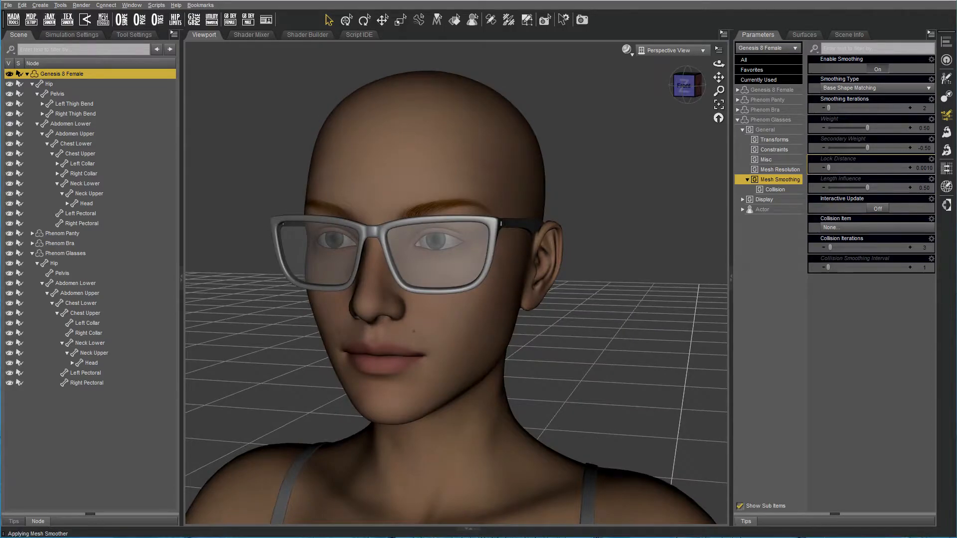
pyautogui.moveTo(600, 198); pyautogui.dragTo(457, 206, button='middle')
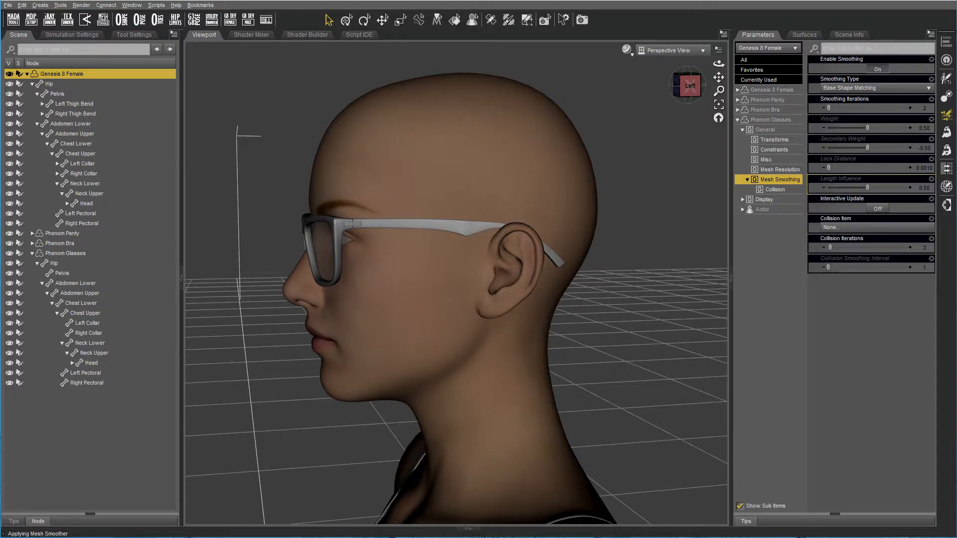
pyautogui.scroll(2, 645, 249)
pyautogui.moveTo(645, 249); pyautogui.dragTo(608, 314, button='middle')
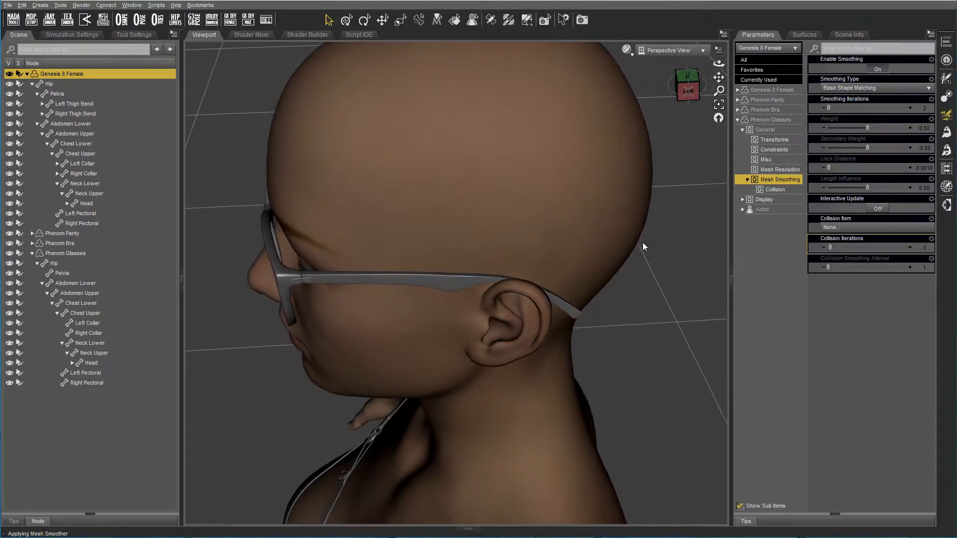
# Step: Select the vertices at both rear arm tips of Phenom Glasses with the Geometry Editor
pyautogui.click(527, 20)
pyautogui.click(80, 253)
pyautogui.moveTo(575, 309); pyautogui.dragTo(489, 313, button='middle')
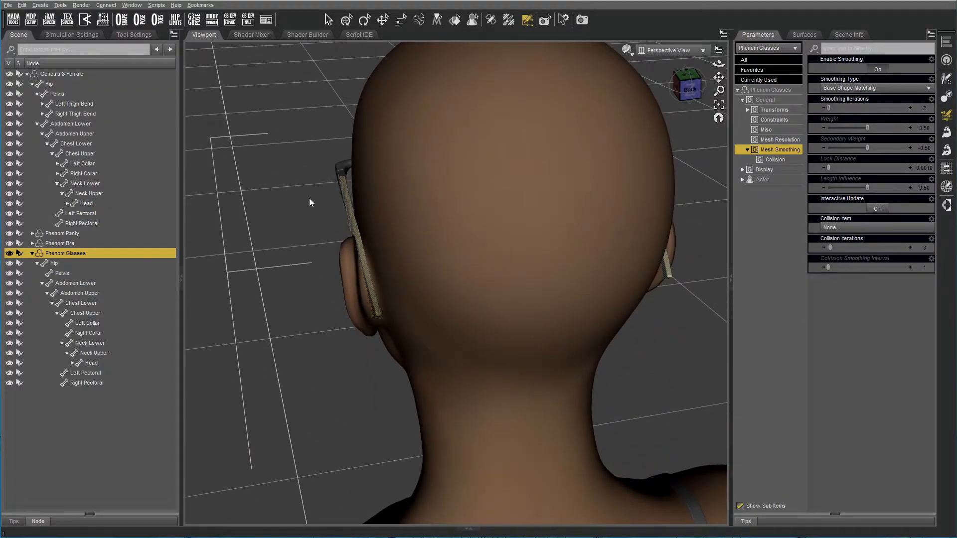
pyautogui.click(126, 38)
pyautogui.click(47, 62)
pyautogui.moveTo(413, 325); pyautogui.dragTo(391, 330, button='middle')
pyautogui.moveTo(361, 336); pyautogui.dragTo(366, 342)
pyautogui.moveTo(667, 344); pyautogui.dragTo(648, 357, button='middle')
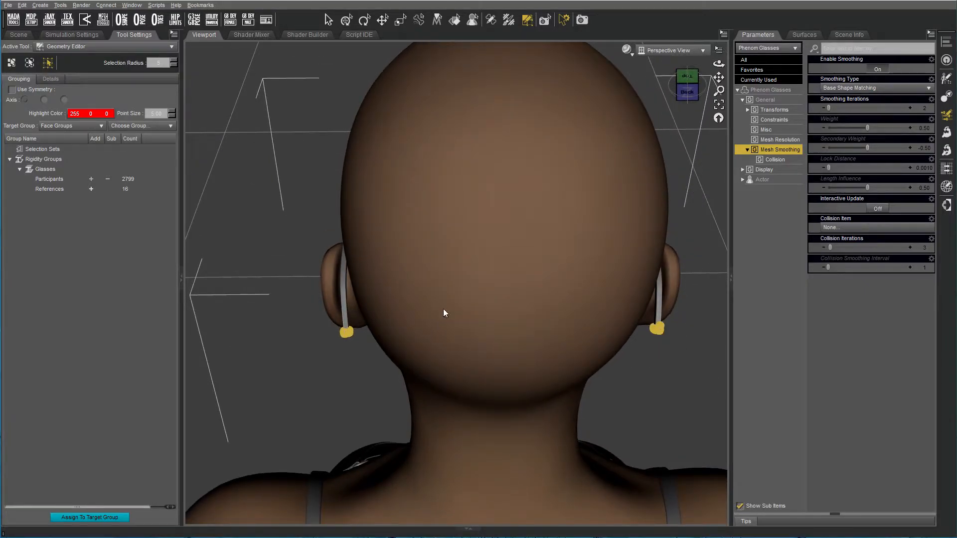
# Step: Assign the selected arm tip vertices to the References of the Glasses rigidity group
pyautogui.click(54, 188)
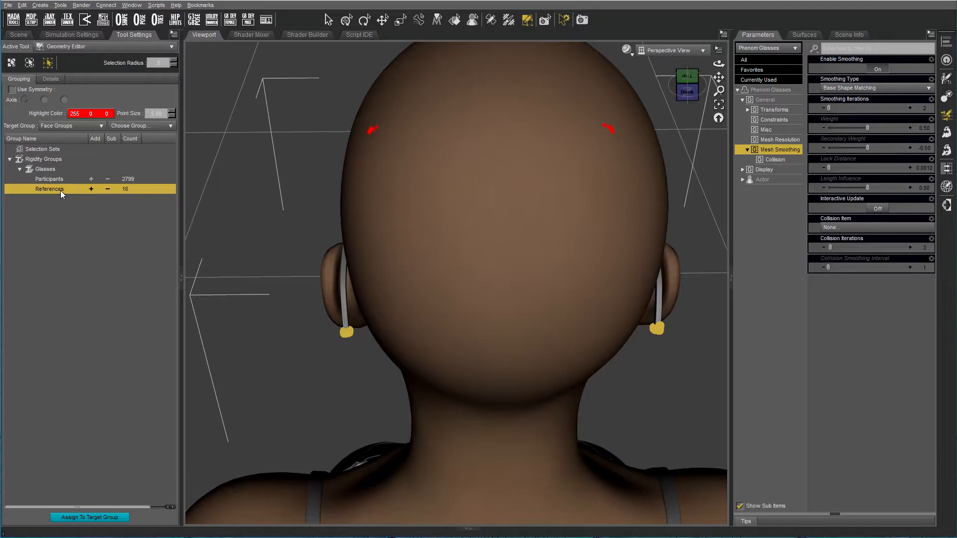
pyautogui.rightClick(61, 190)
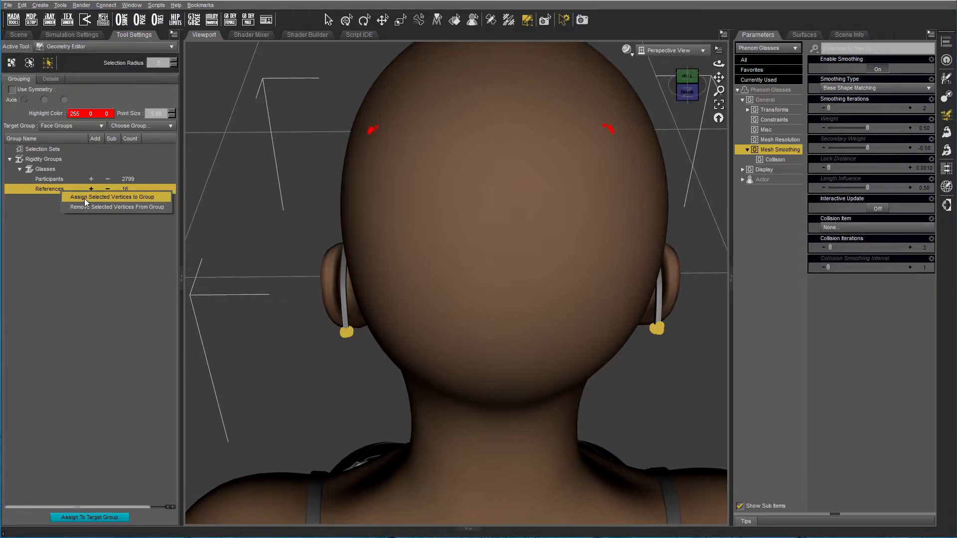
pyautogui.click(85, 197)
# Step: Clear the glasses' generated morphs so they regenerate with the expanded rigidity references
pyautogui.moveTo(348, 369); pyautogui.dragTo(405, 360, button='middle')
pyautogui.click(22, 5)
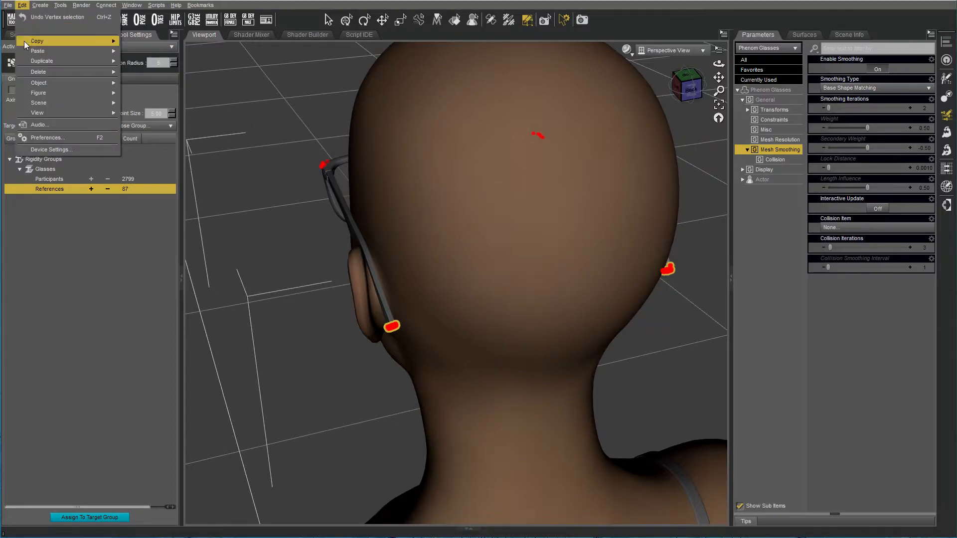
pyautogui.moveTo(46, 92)
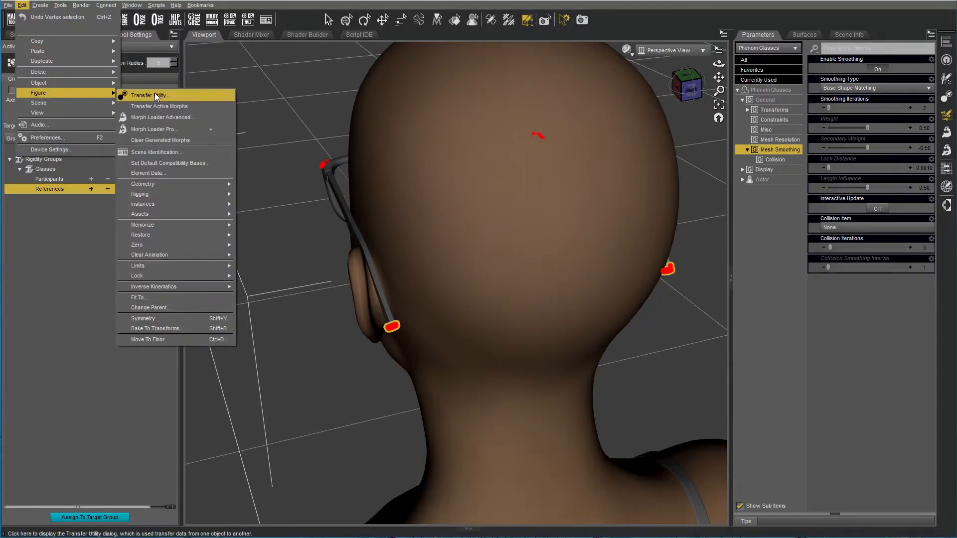
pyautogui.click(182, 139)
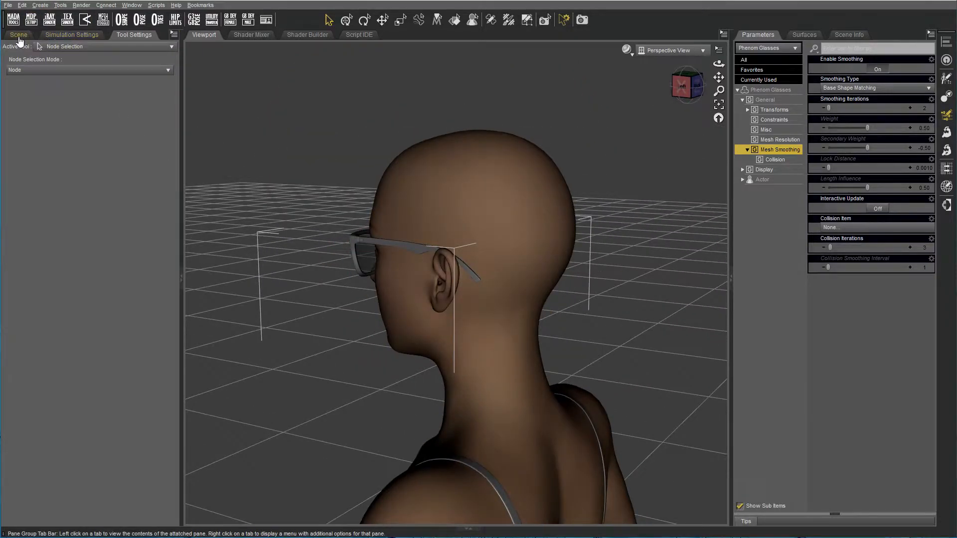
# Step: Select Genesis 8 Female and examine how the glasses' arms fit the head from behind and from the side
pyautogui.click(18, 34)
pyautogui.click(57, 74)
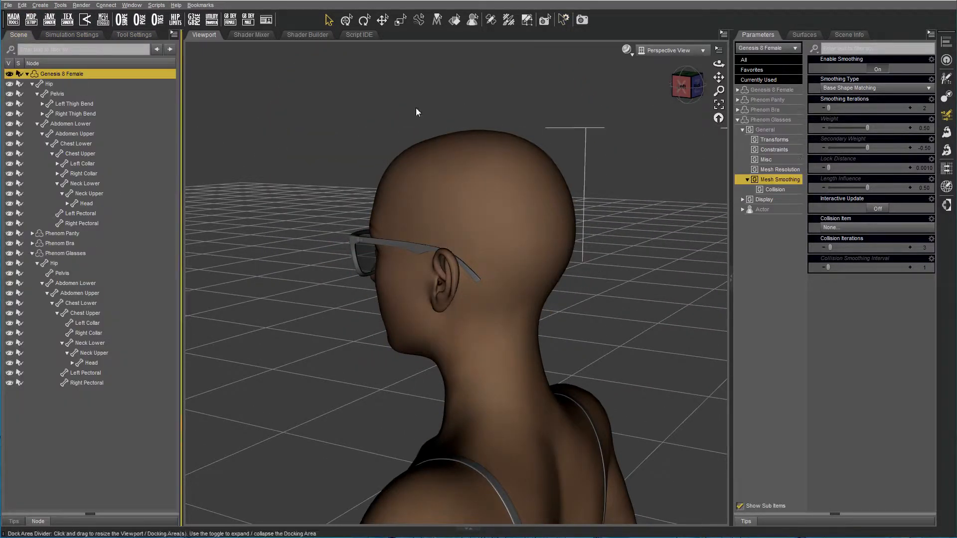
pyautogui.moveTo(415, 113); pyautogui.dragTo(349, 149, button='middle')
pyautogui.scroll(3, 415, 149)
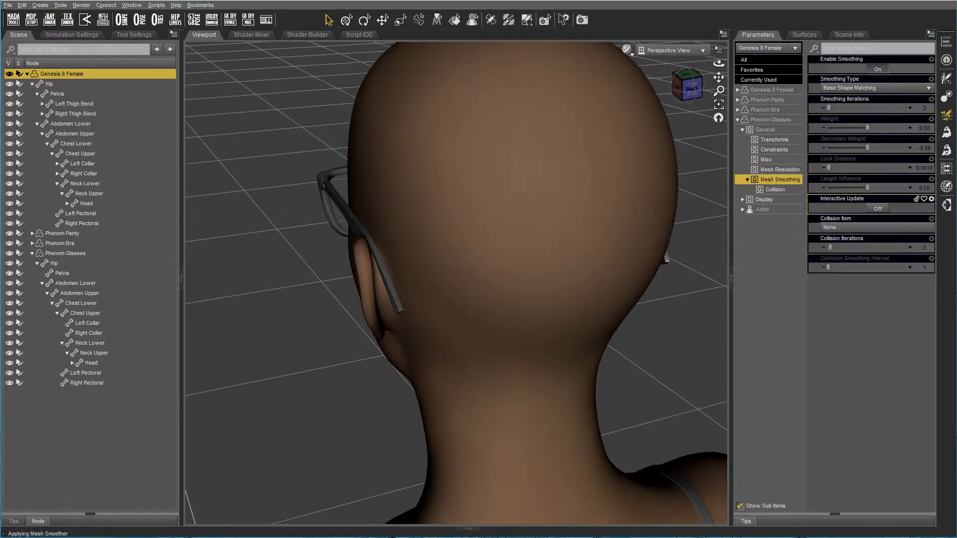
pyautogui.moveTo(719, 64); pyautogui.dragTo(613, 67)
# Step: Select the faces of both arms and hinges of Phenom Glasses with the Geometry Editor
pyautogui.click(66, 254)
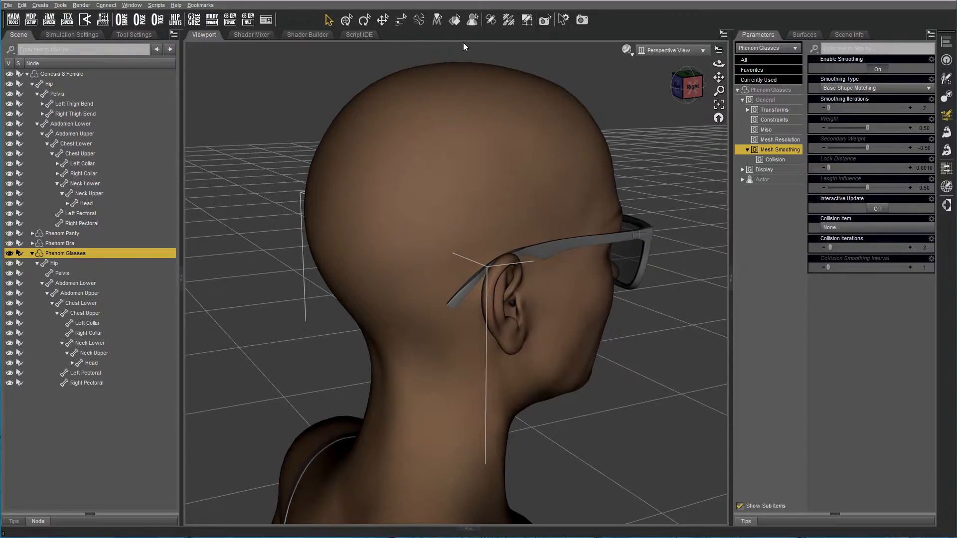
pyautogui.click(526, 20)
pyautogui.keyDown('alt'); pyautogui.moveTo(643, 156); pyautogui.dragTo(205, 61); pyautogui.keyUp('alt')
pyautogui.click(134, 34)
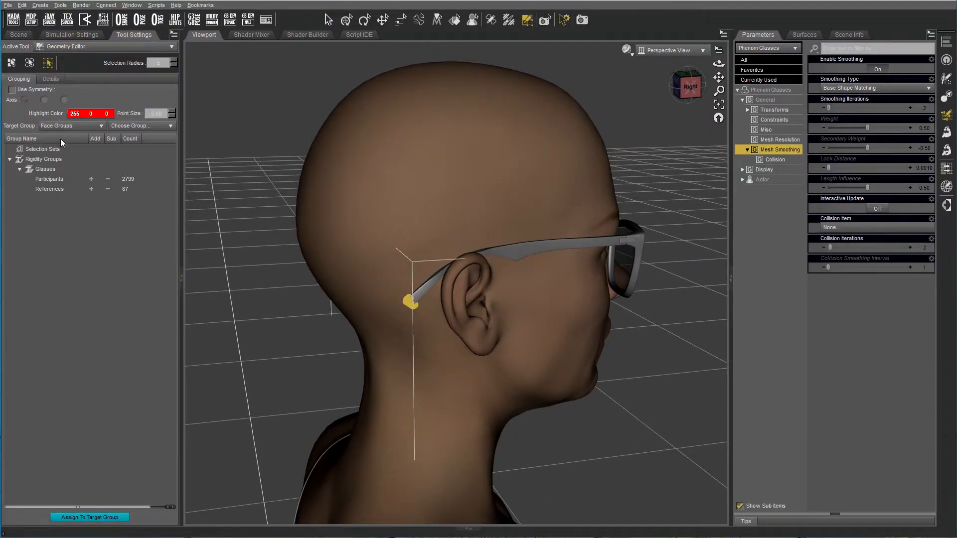
pyautogui.moveTo(466, 202)
pyautogui.keyDown('alt'); pyautogui.mouseDown()
pyautogui.moveTo(449, 195)
pyautogui.moveTo(465, 193)
pyautogui.mouseUp(); pyautogui.keyUp('alt')
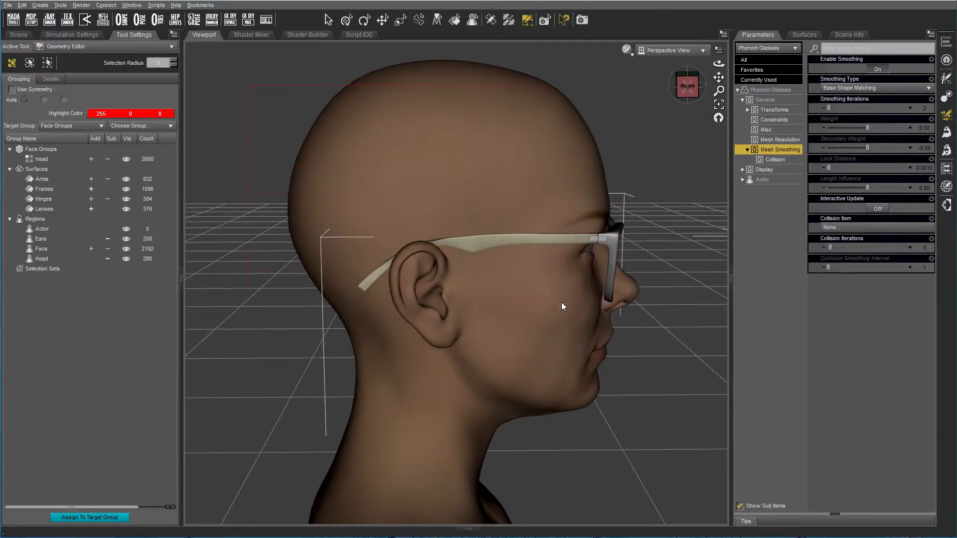
pyautogui.moveTo(581, 308)
pyautogui.keyDown('alt'); pyautogui.mouseDown()
pyautogui.moveTo(422, 248)
pyautogui.moveTo(543, 246)
pyautogui.mouseUp(); pyautogui.keyUp('alt')
# Step: Fill the selected arms' Rigid Weights with 65.3% and smooth them with a 50% factor and 48 iterations
pyautogui.hotkey('ctrl', 'shift', 'w')
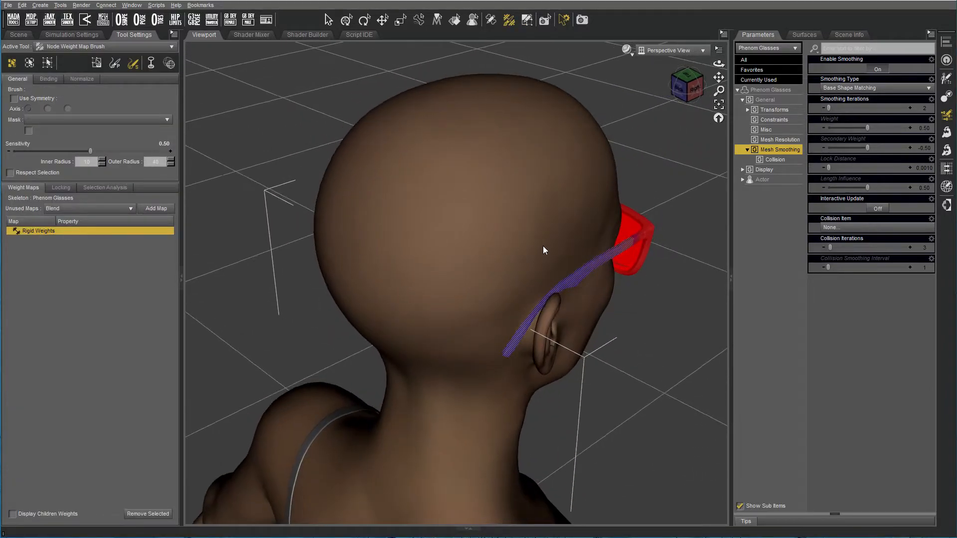
pyautogui.rightClick(501, 284)
pyautogui.moveTo(569, 394)
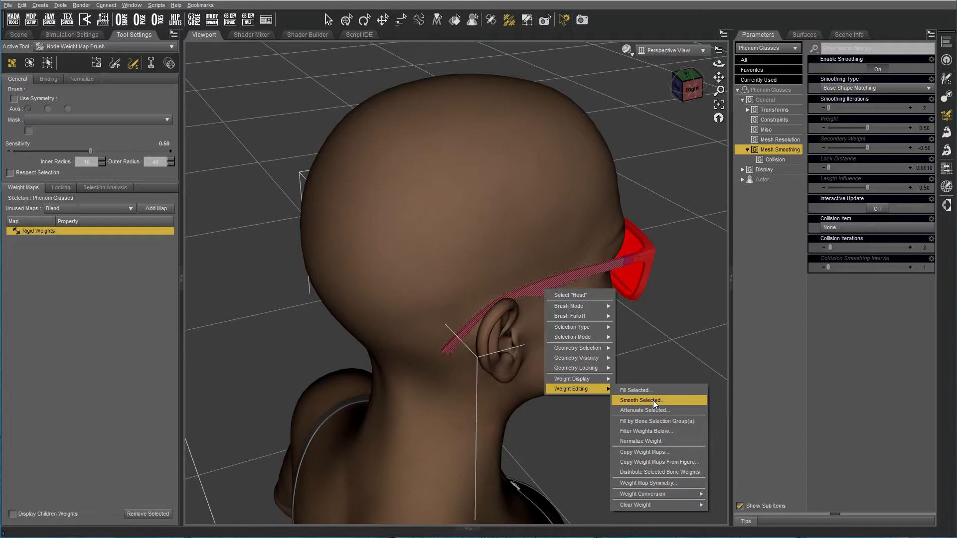
pyautogui.click(654, 401)
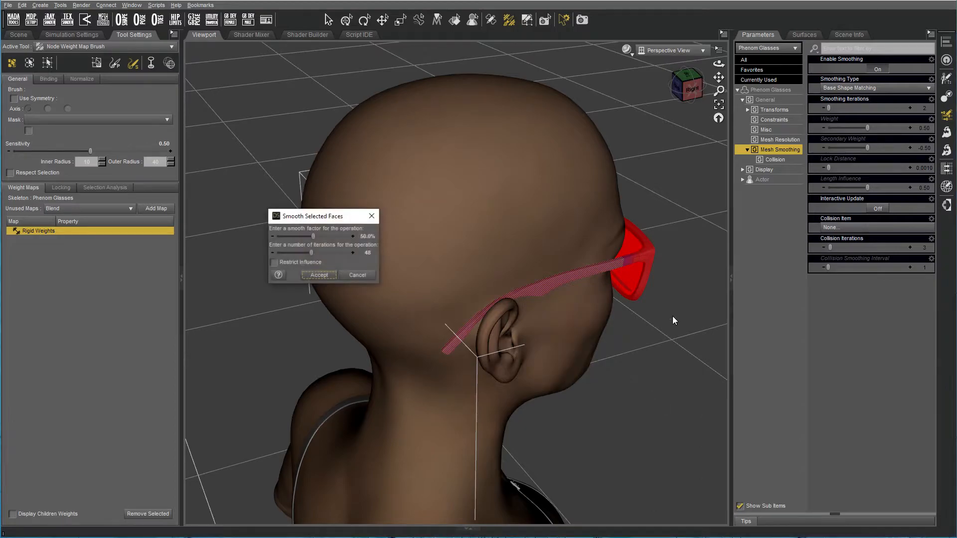
pyautogui.click(318, 274)
# Step: Return to Node Selection and clear the glasses' generated morphs so they regenerate with the smoothed arm weights
pyautogui.click(328, 21)
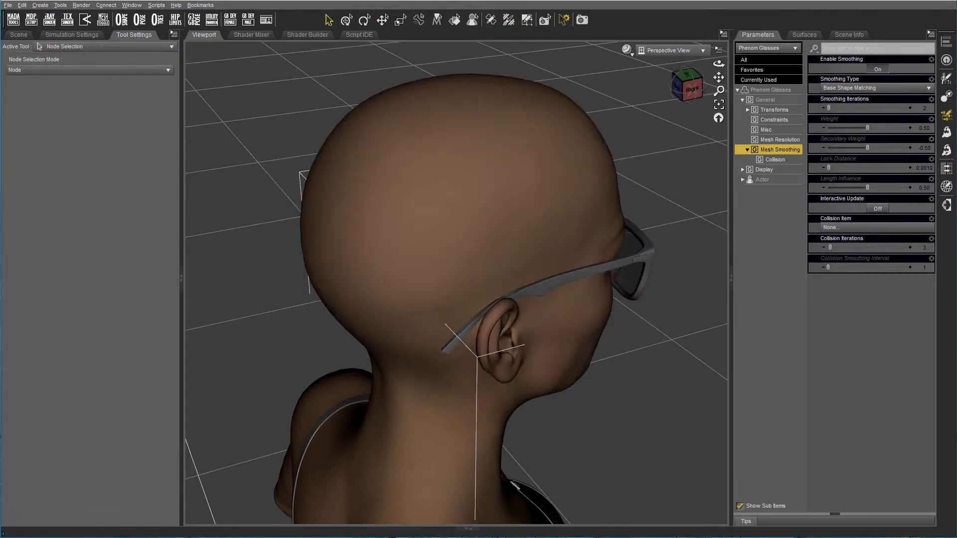
pyautogui.click(25, 5)
pyautogui.moveTo(40, 94)
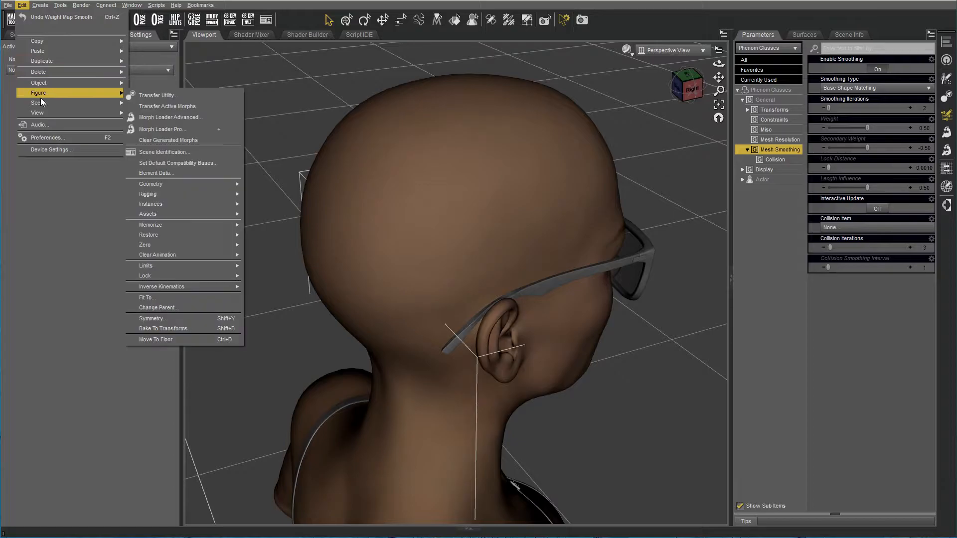
pyautogui.click(200, 141)
# Step: Select Genesis 8 Female and examine the glasses' fit under character morphs from the front and side
pyautogui.moveTo(594, 255); pyautogui.dragTo(567, 255, button='middle')
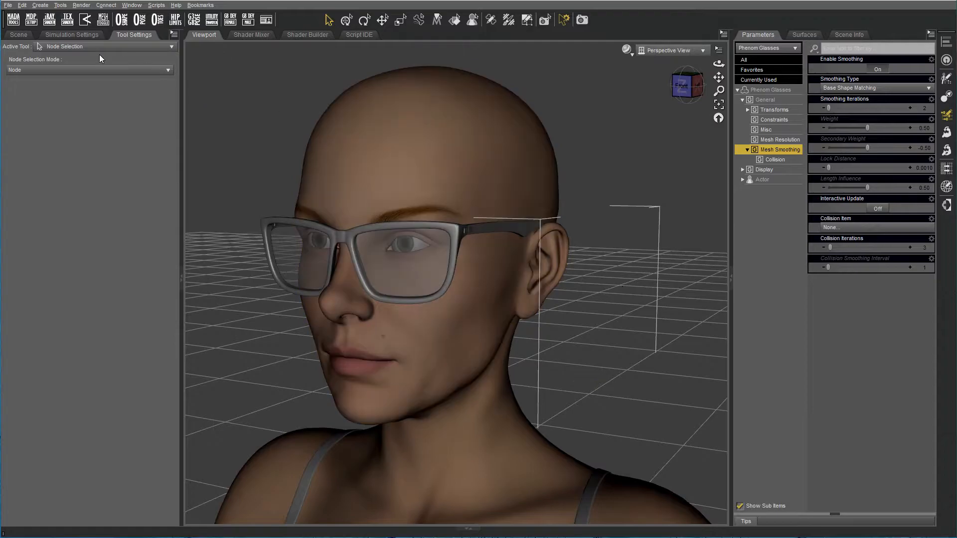
pyautogui.click(18, 34)
pyautogui.click(64, 74)
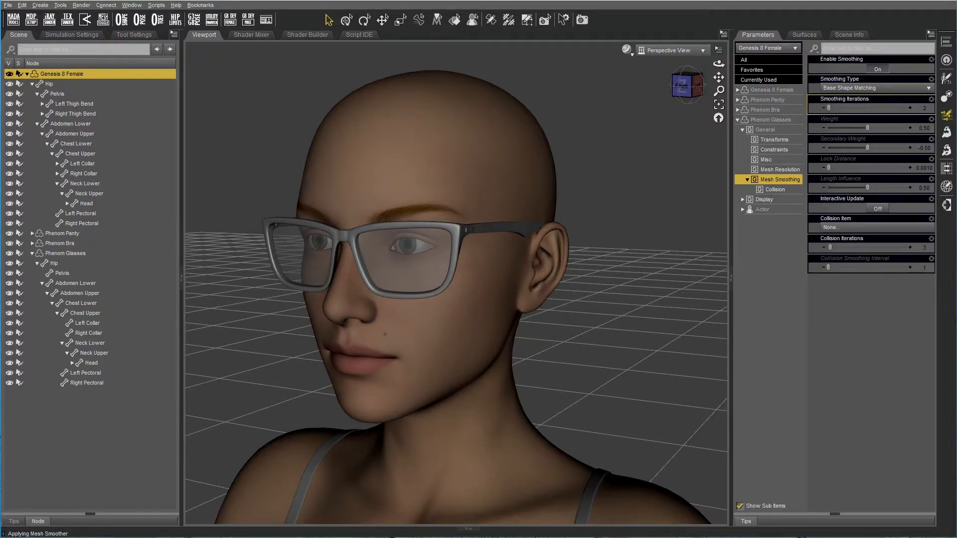
pyautogui.moveTo(664, 245)
pyautogui.mouseDown(button='middle')
pyautogui.moveTo(718, 235)
pyautogui.moveTo(666, 240)
pyautogui.mouseUp(button='middle')
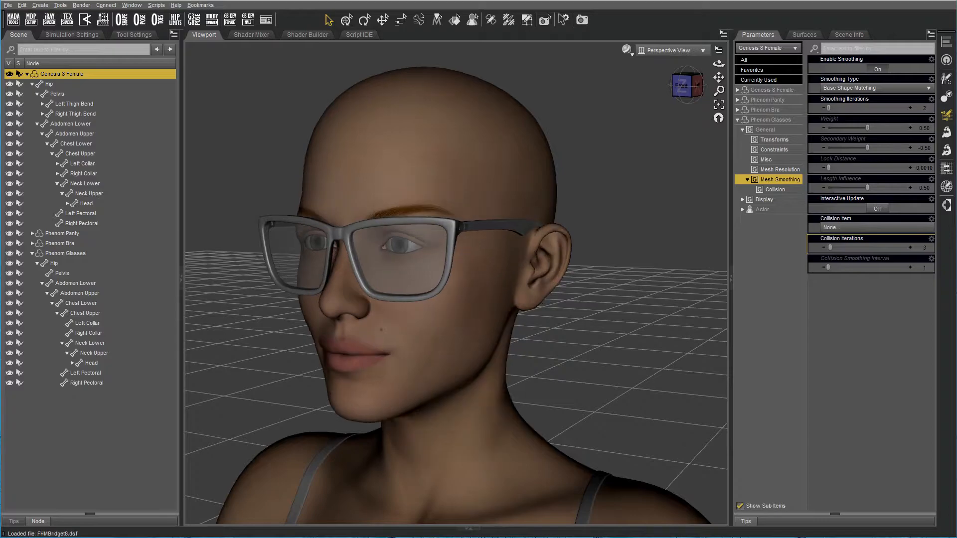
pyautogui.moveTo(681, 265); pyautogui.dragTo(733, 254, button='middle')
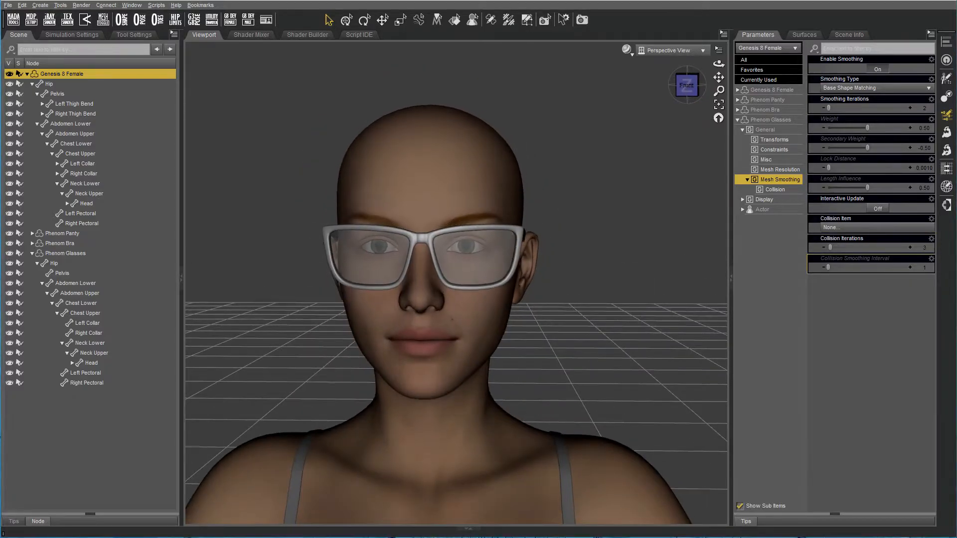
pyautogui.moveTo(686, 315); pyautogui.dragTo(561, 321, button='middle')
# Step: Extend the Geometry Editor face selection on Phenom Glasses from the arms to the front frame and lenses
pyautogui.click(526, 21)
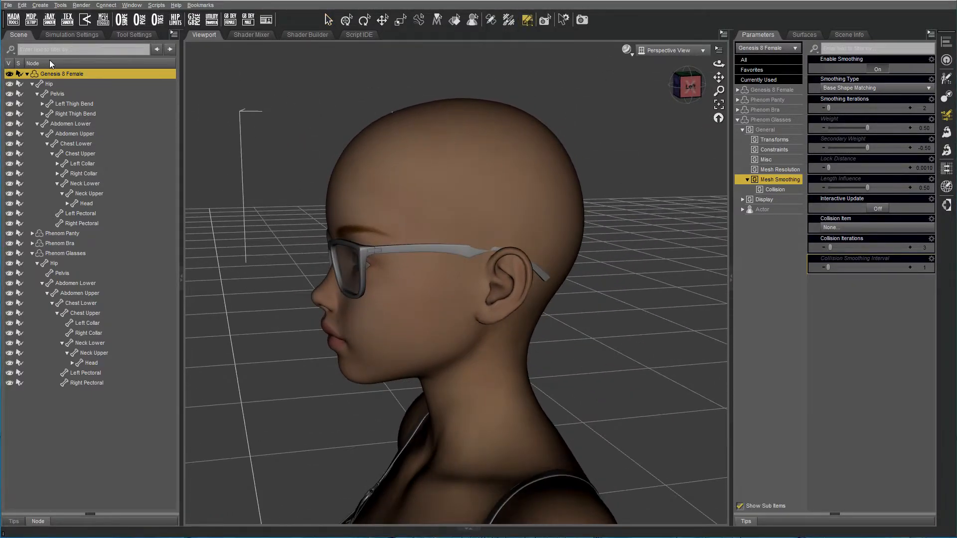
pyautogui.click(66, 255)
pyautogui.click(563, 20)
pyautogui.click(10, 64)
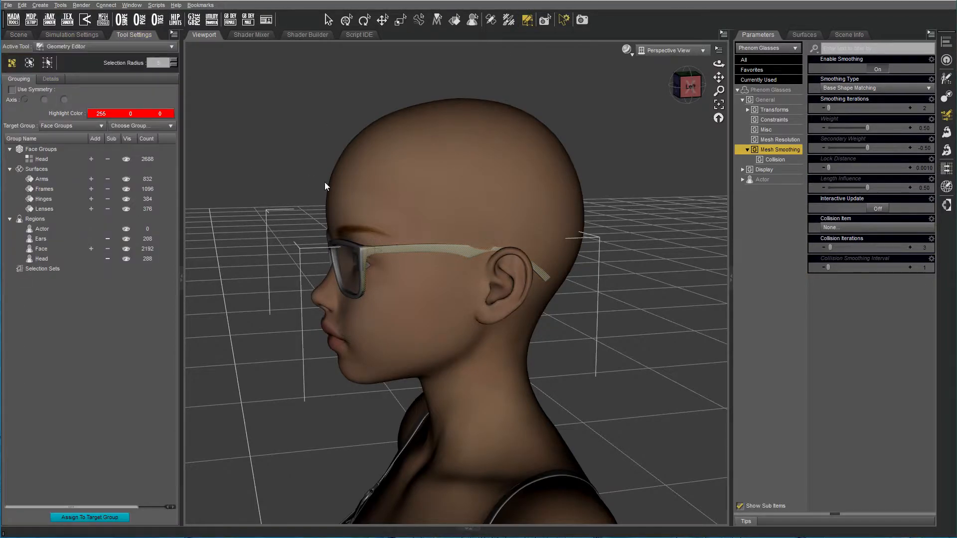
pyautogui.moveTo(268, 151); pyautogui.dragTo(363, 160, button='middle')
# Step: Fill the Rigid Weights of all selected glasses faces with 65.3% using the Node Weight Map Brush
pyautogui.hotkey('alt', 'shift', 'w')
pyautogui.scroll(2, 370, 201)
pyautogui.scroll(2, 370, 201)
pyautogui.rightClick(348, 260)
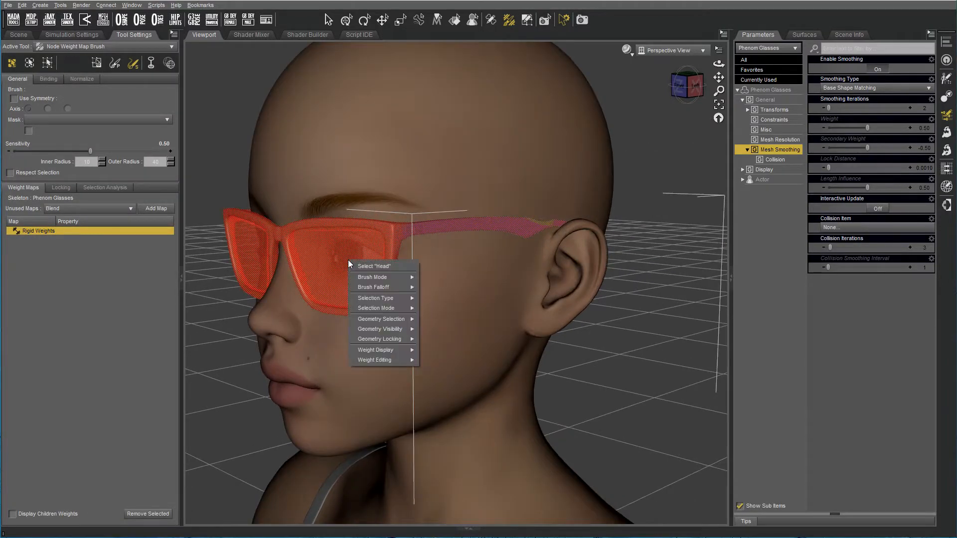
pyautogui.moveTo(404, 361)
pyautogui.click(446, 366)
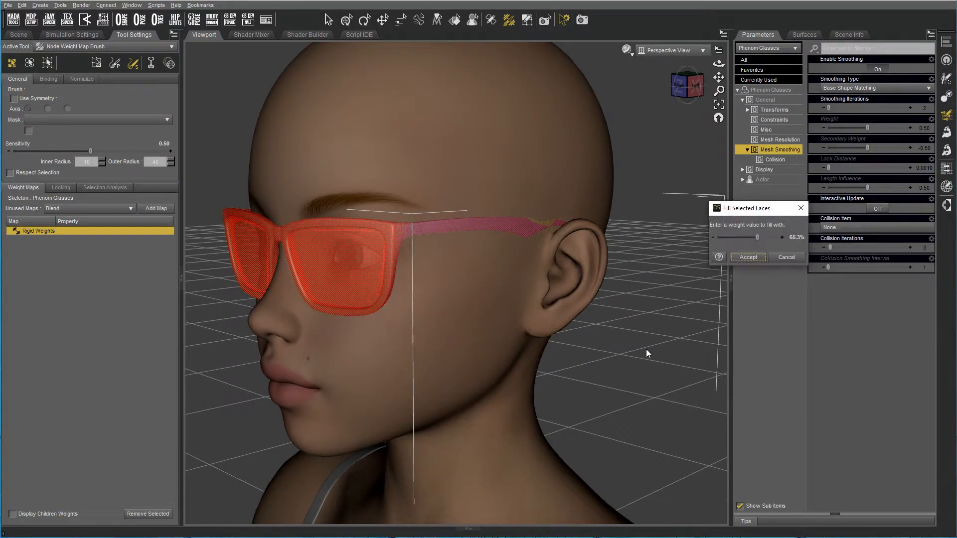
pyautogui.click(748, 257)
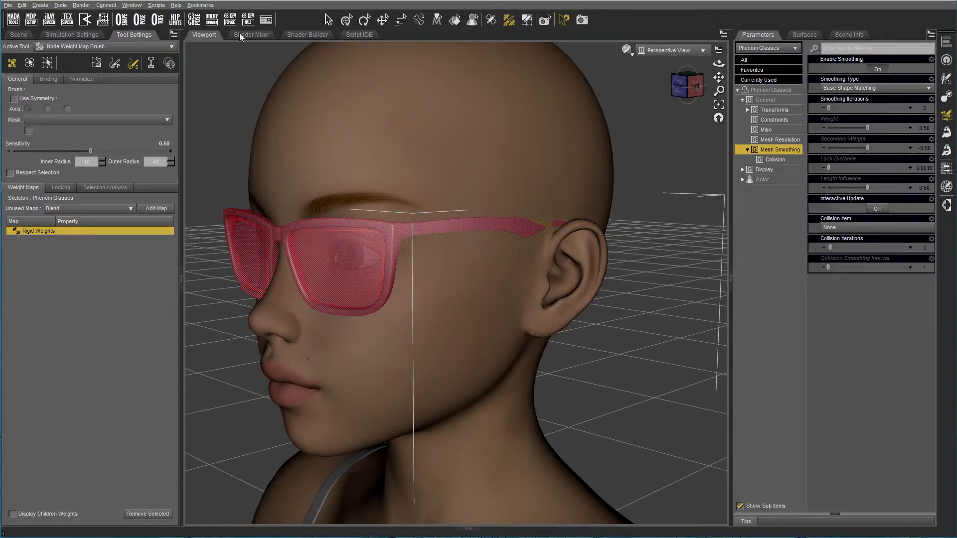
# Step: Clear the glasses' generated morphs so they regenerate with the uniform 65.3% rigid weight
pyautogui.click(22, 5)
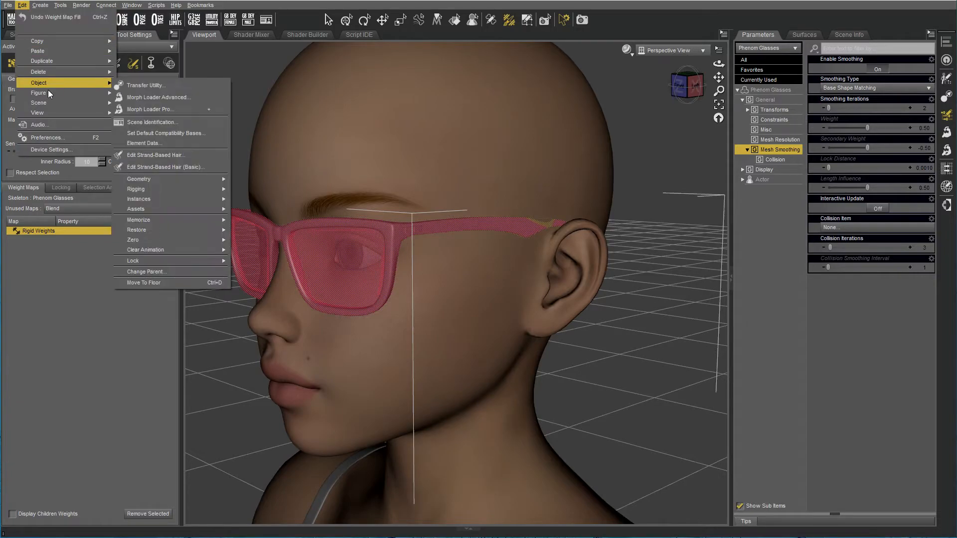
pyautogui.moveTo(50, 94)
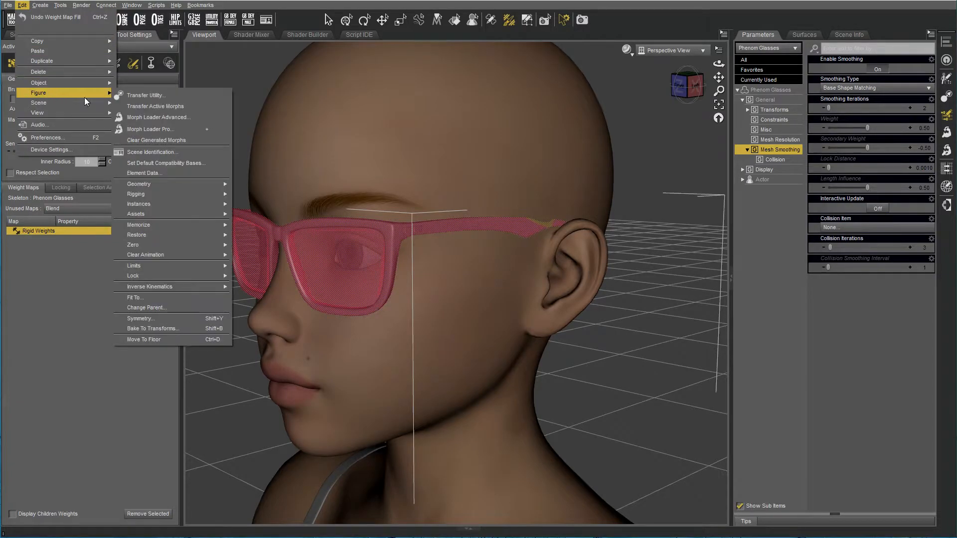
pyautogui.click(180, 140)
# Step: Fill the Rigid Weights of the selected glasses faces with 27.4%
pyautogui.moveTo(615, 146); pyautogui.dragTo(567, 157, button='middle')
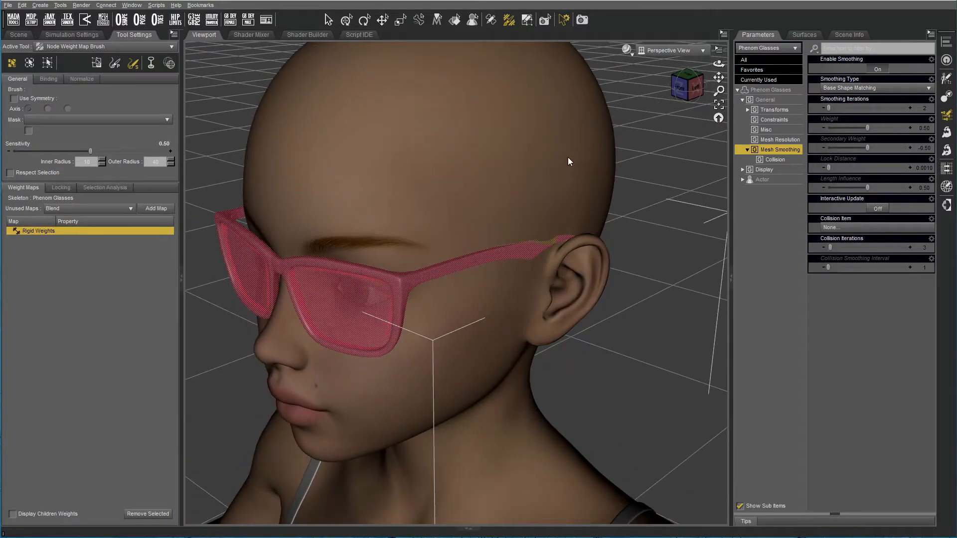
pyautogui.rightClick(525, 255)
pyautogui.moveTo(571, 354)
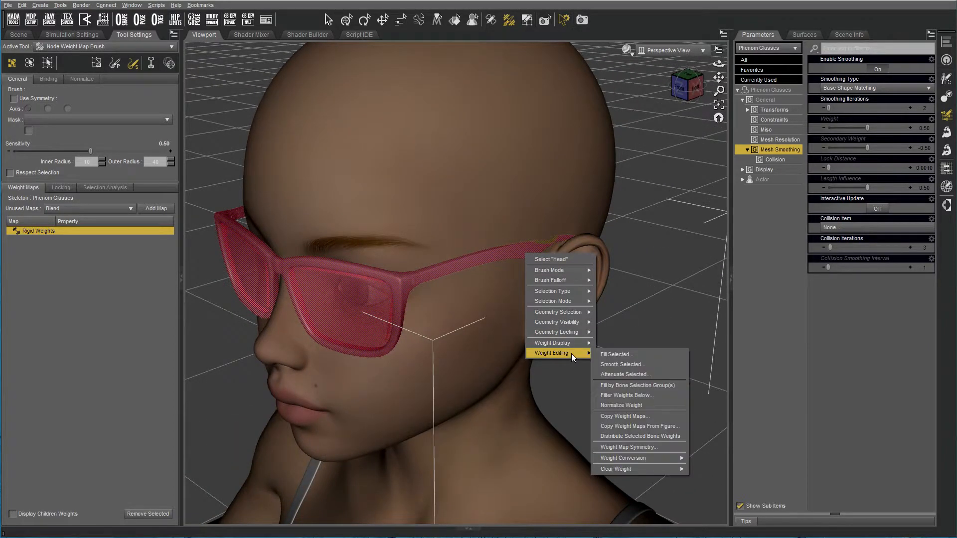
pyautogui.click(639, 355)
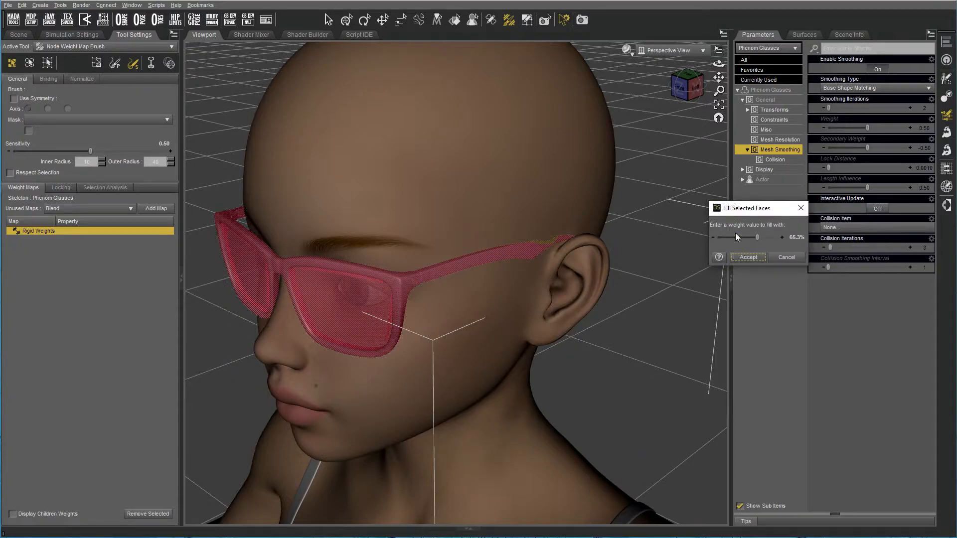
pyautogui.click(748, 257)
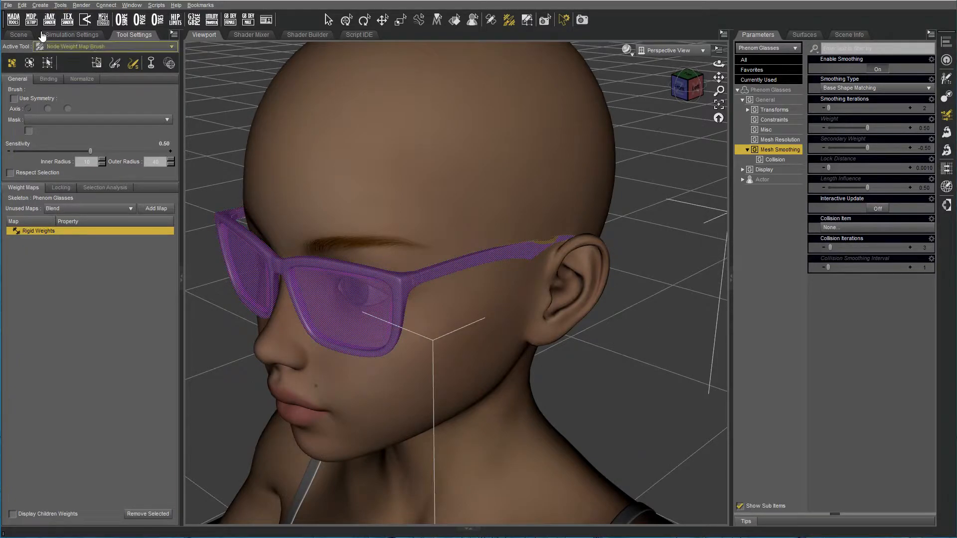
# Step: Clear the glasses' generated morphs and check the regenerated shape from the front
pyautogui.click(22, 5)
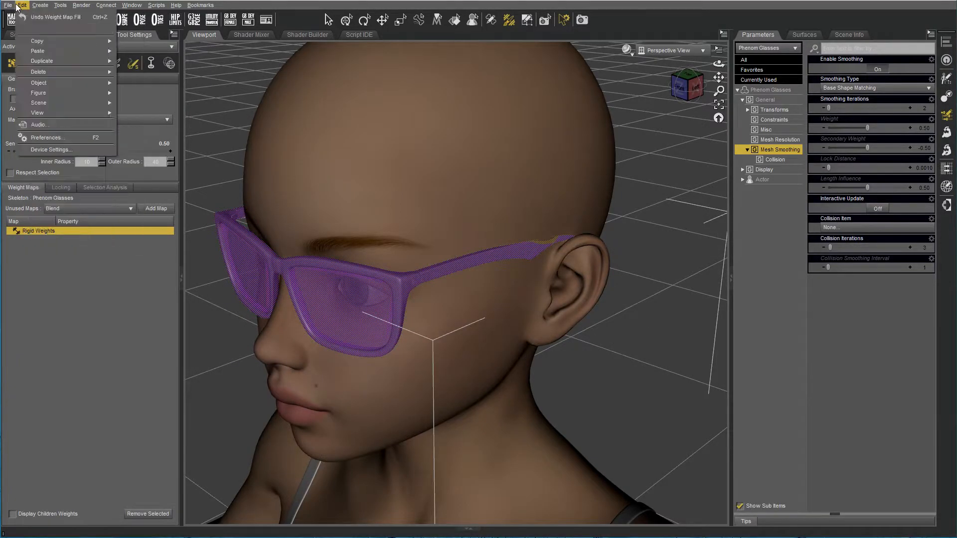
pyautogui.moveTo(52, 90)
pyautogui.click(195, 140)
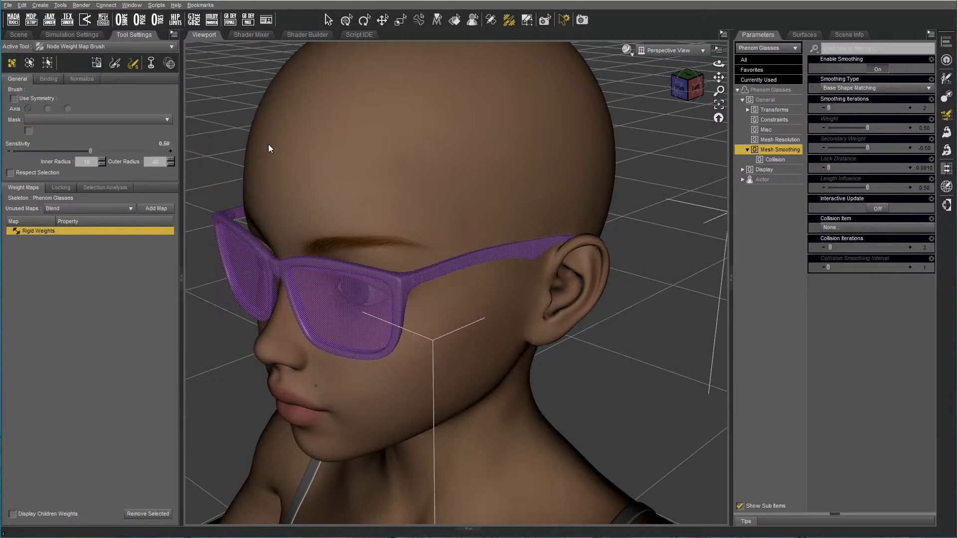
pyautogui.moveTo(452, 196); pyautogui.dragTo(470, 112, button='middle')
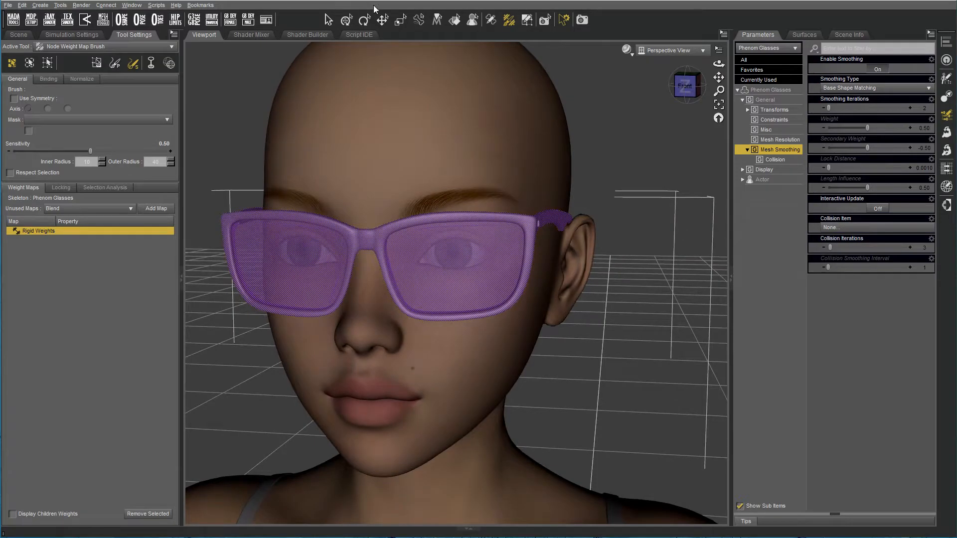
# Step: Select only the faces of the glasses' front frame, lenses and hinges with the Geometry Editor
pyautogui.click(325, 20)
pyautogui.moveTo(362, 44); pyautogui.dragTo(628, 179, button='middle')
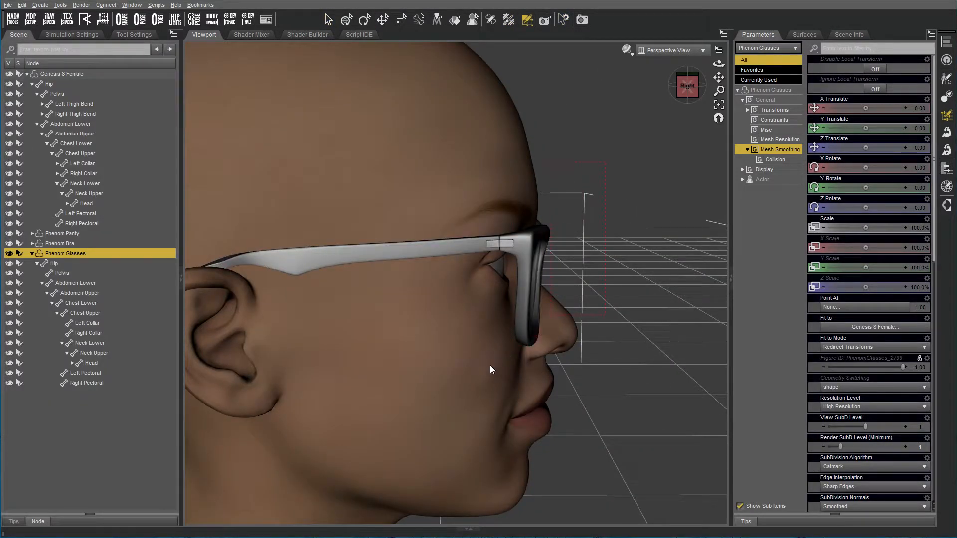
pyautogui.moveTo(482, 369); pyautogui.dragTo(481, 369)
pyautogui.moveTo(611, 278); pyautogui.dragTo(347, 272, button='middle')
pyautogui.scroll(-3, 643, 247)
pyautogui.scroll(6, 459, 280)
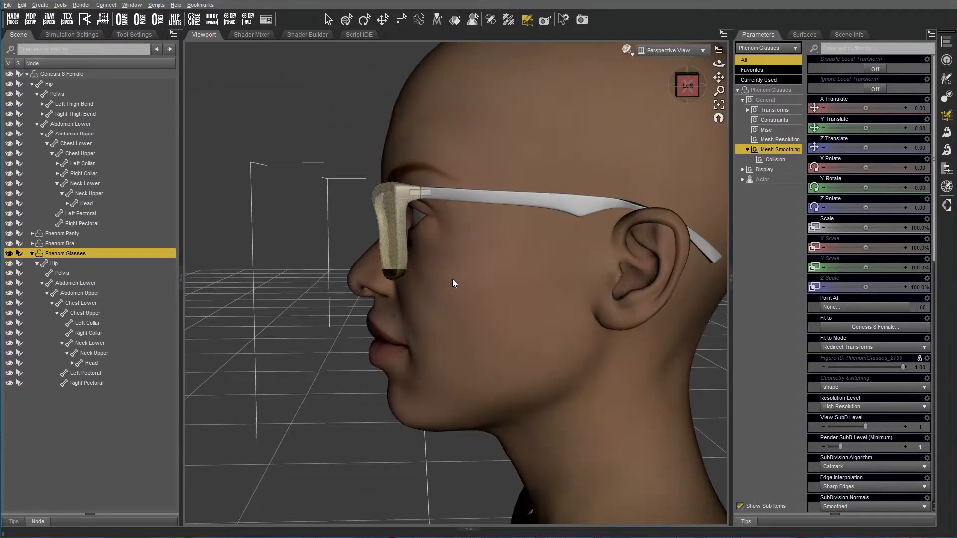
pyautogui.moveTo(453, 279); pyautogui.dragTo(432, 277, button='middle')
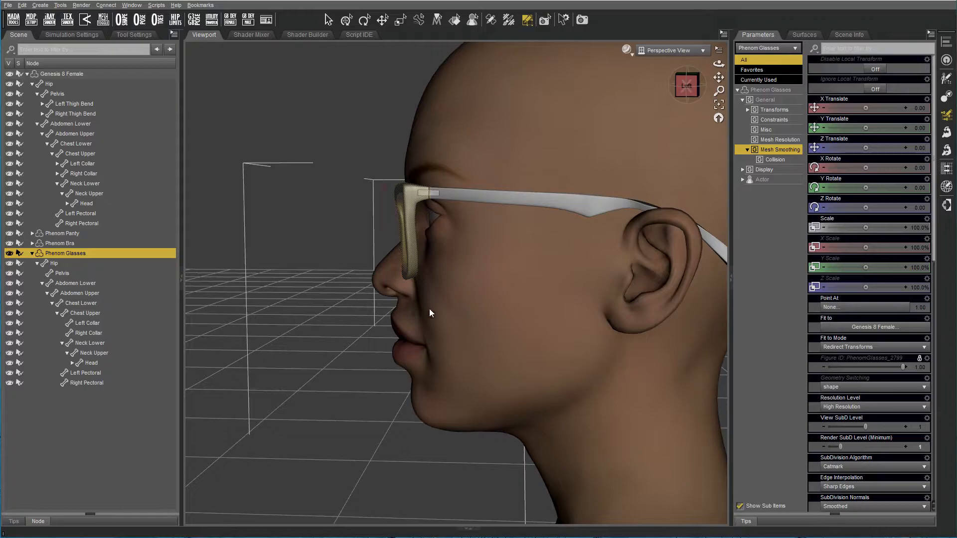
pyautogui.moveTo(439, 309); pyautogui.dragTo(441, 309)
pyautogui.moveTo(440, 299); pyautogui.dragTo(364, 256, button='middle')
# Step: Fill the Rigid Weights of the selected front faces with a higher value, leaving the arms out
pyautogui.hotkey('ctrl', 'shift', 'w')
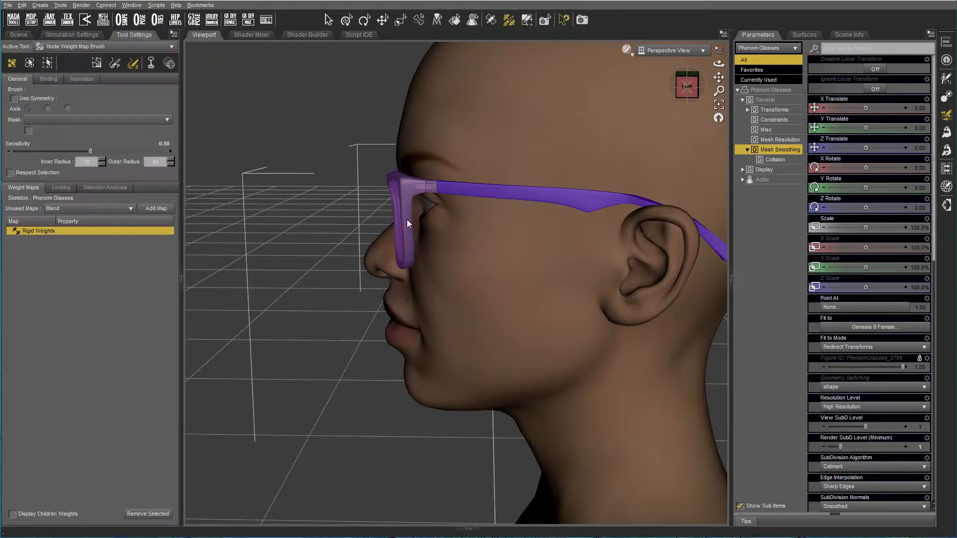
pyautogui.rightClick(401, 226)
pyautogui.moveTo(429, 322)
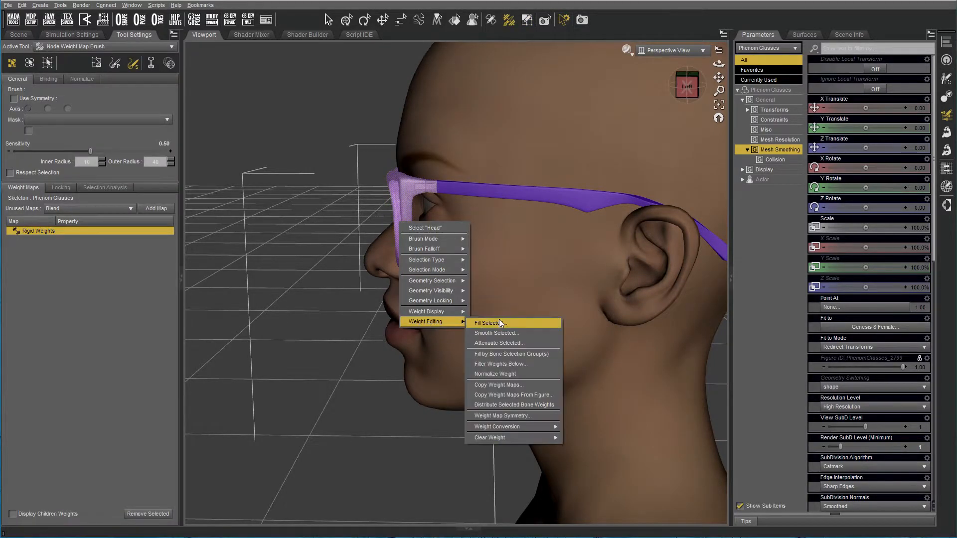
pyautogui.click(499, 321)
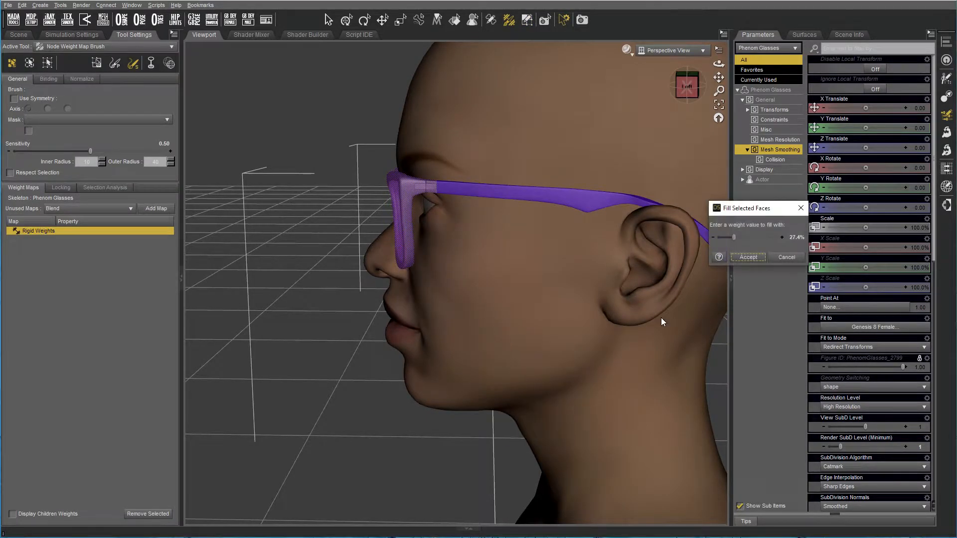
pyautogui.click(748, 257)
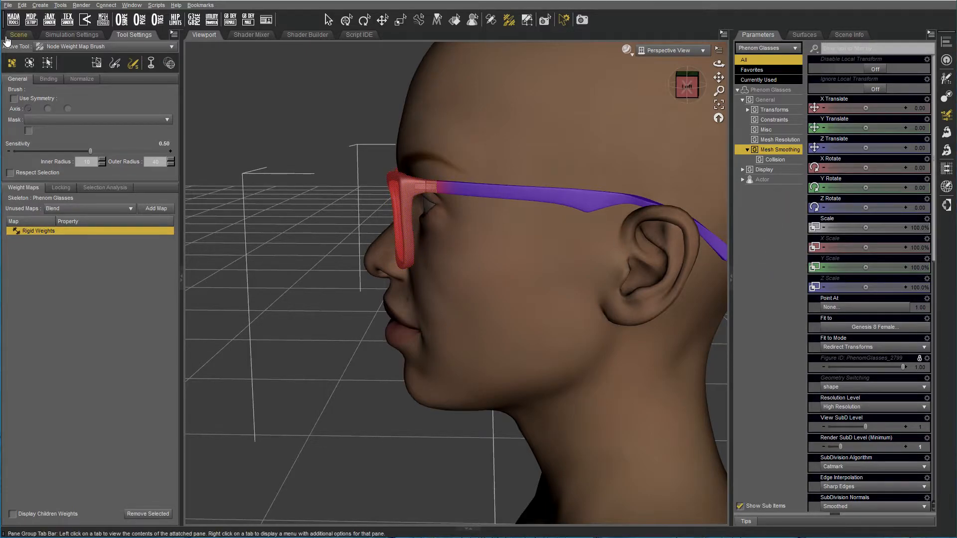
# Step: Smooth the Rigid Weights of the selected front faces twice at 50.0% and 48 iterations, and clear the glasses' generated morphs
pyautogui.rightClick(418, 184)
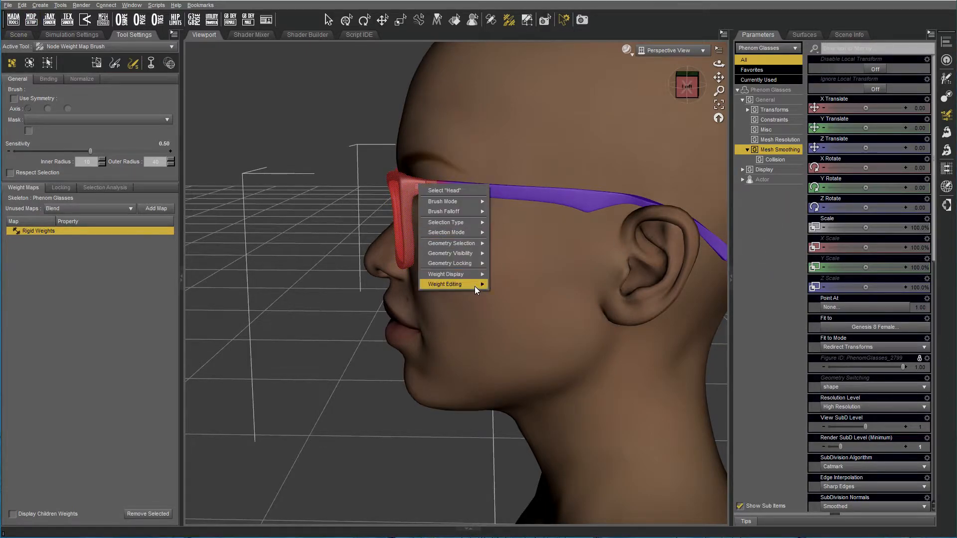
pyautogui.moveTo(474, 285)
pyautogui.click(515, 294)
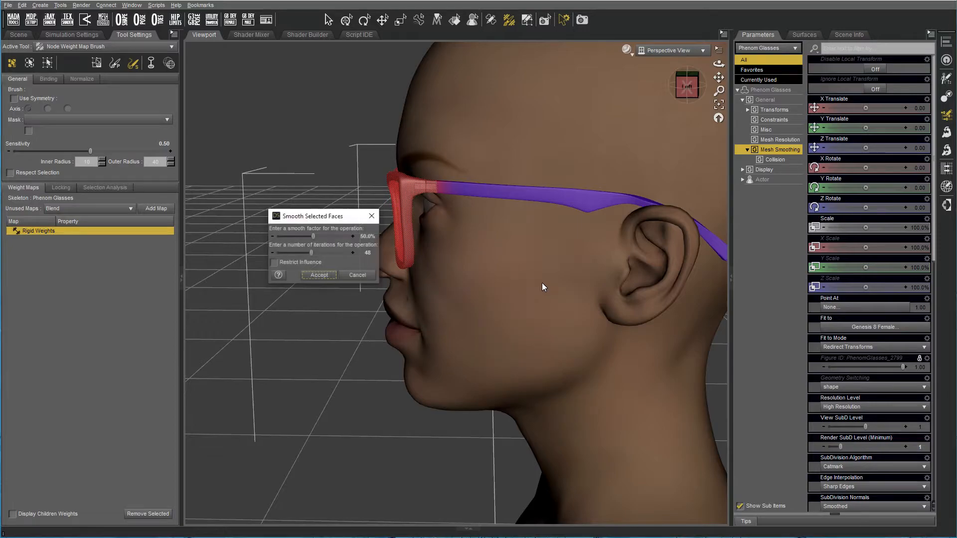
pyautogui.click(320, 275)
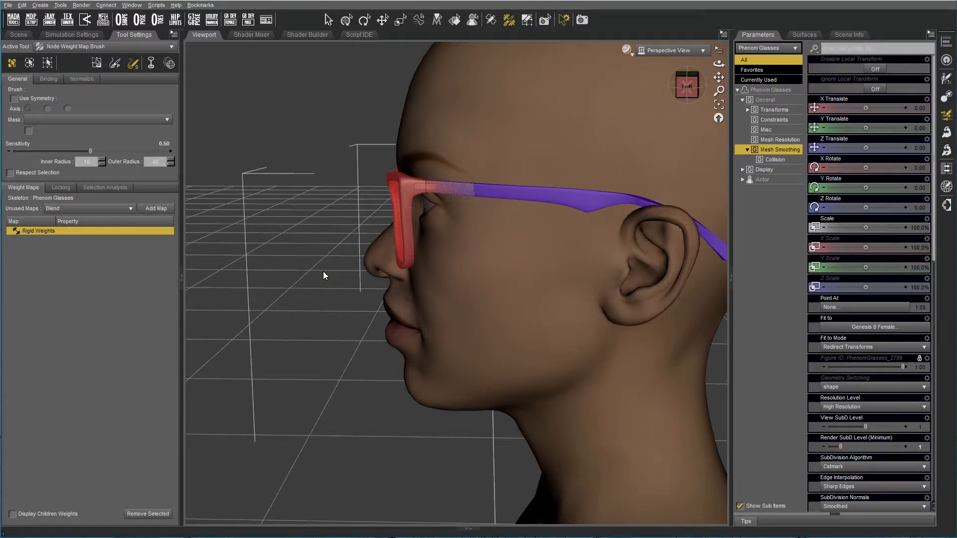
pyautogui.rightClick(390, 199)
pyautogui.moveTo(439, 287)
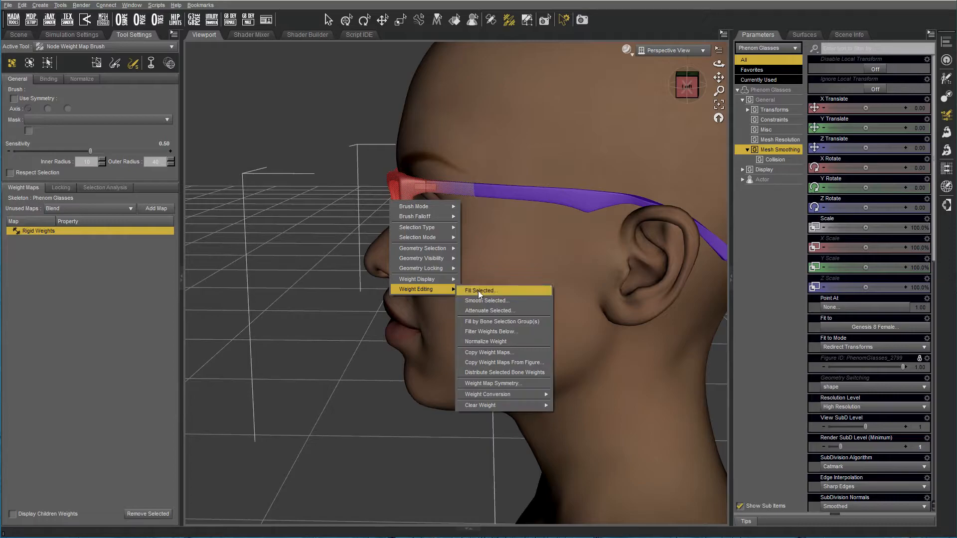
pyautogui.click(493, 302)
pyautogui.click(319, 277)
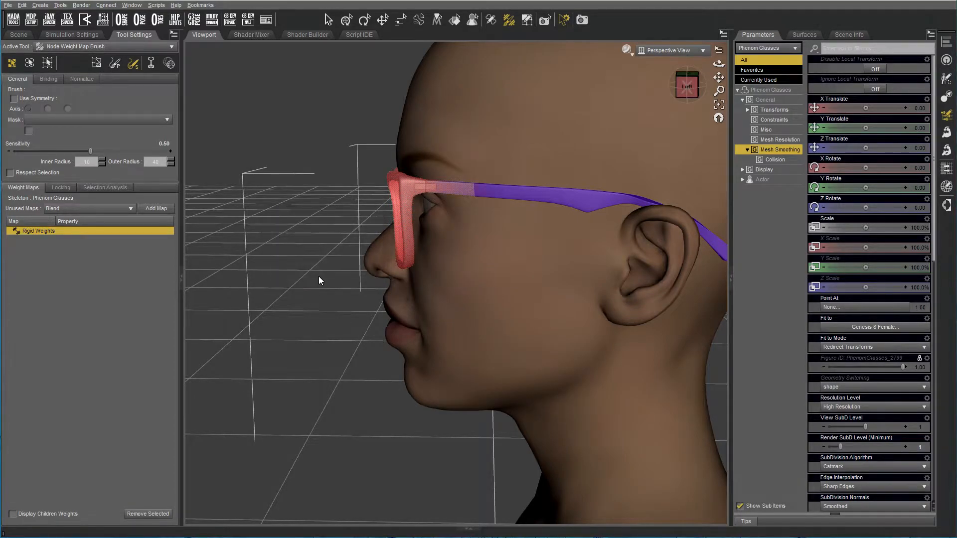
pyautogui.click(328, 19)
pyautogui.click(22, 5)
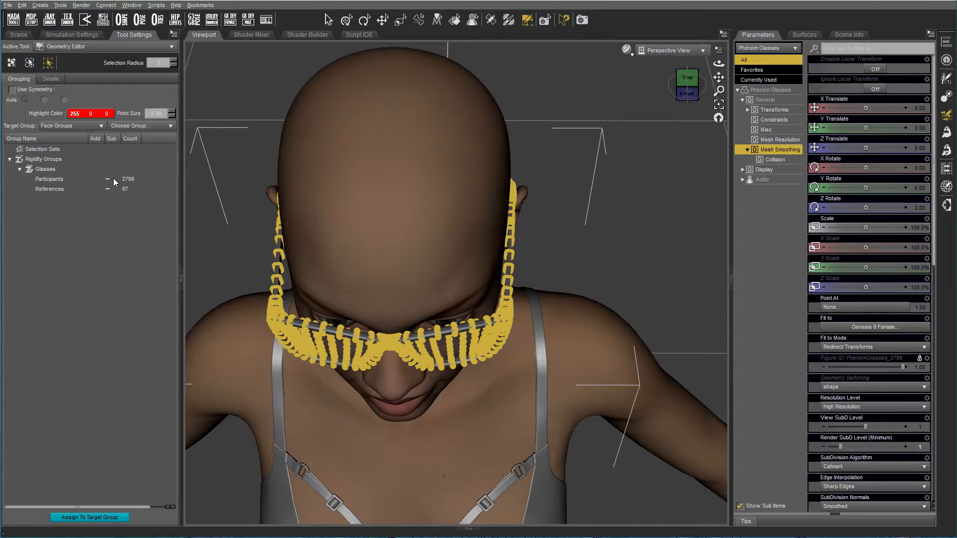
# Step: Reduce the References of the Glasses rigidity group to the vertices at the bridge of the frame
pyautogui.click(110, 179)
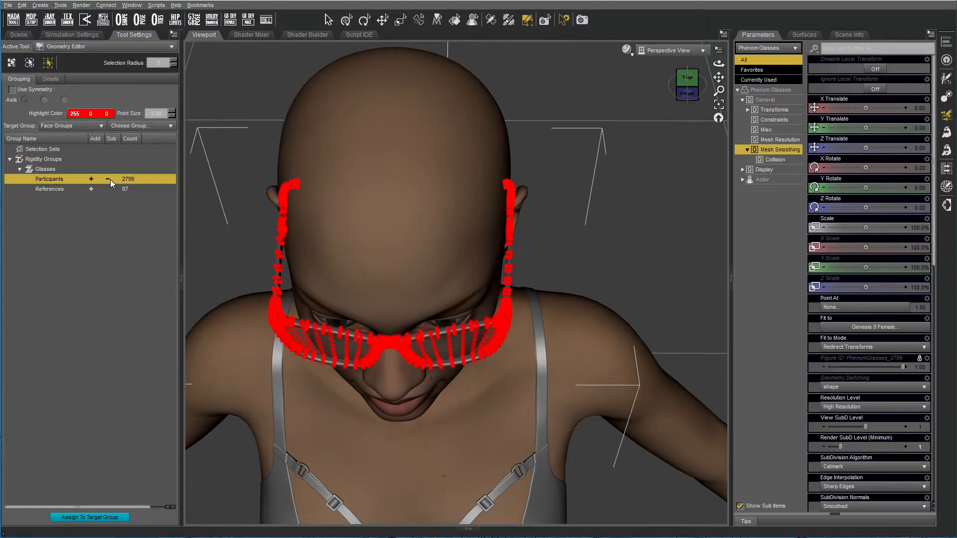
pyautogui.click(103, 206)
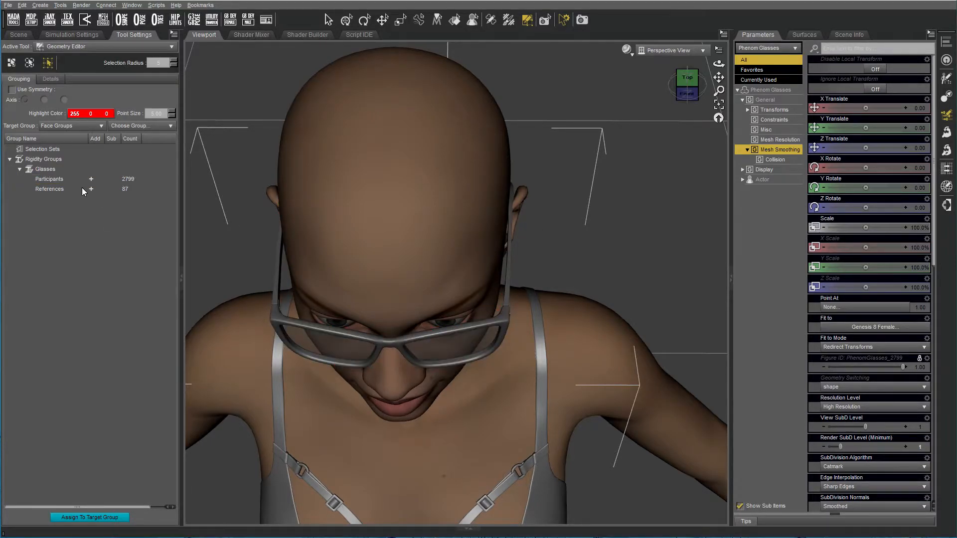
pyautogui.click(90, 188)
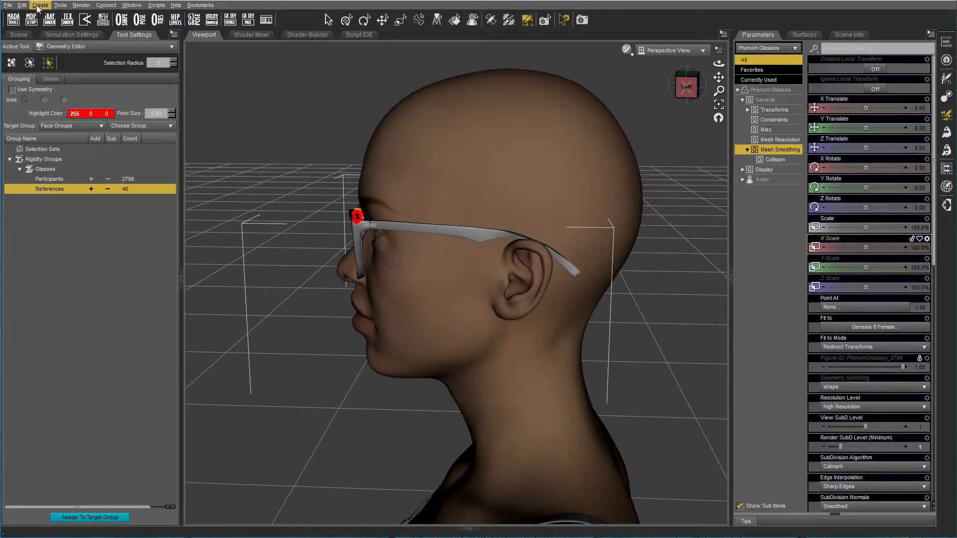
# Step: Clear the glasses' generated morphs and check how the arms sit from the side and from above
pyautogui.click(22, 5)
pyautogui.moveTo(56, 94)
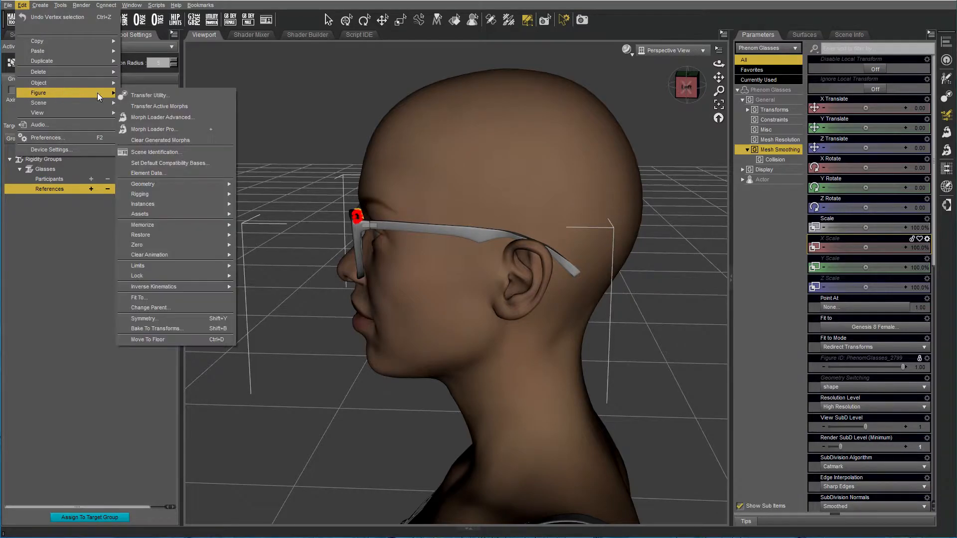
pyautogui.click(186, 141)
pyautogui.moveTo(359, 235)
pyautogui.mouseDown(button='middle')
pyautogui.moveTo(434, 217)
pyautogui.moveTo(482, 219)
pyautogui.moveTo(405, 219)
pyautogui.moveTo(357, 237)
pyautogui.mouseUp(button='middle')
pyautogui.moveTo(527, 297); pyautogui.dragTo(610, 280, button='middle')
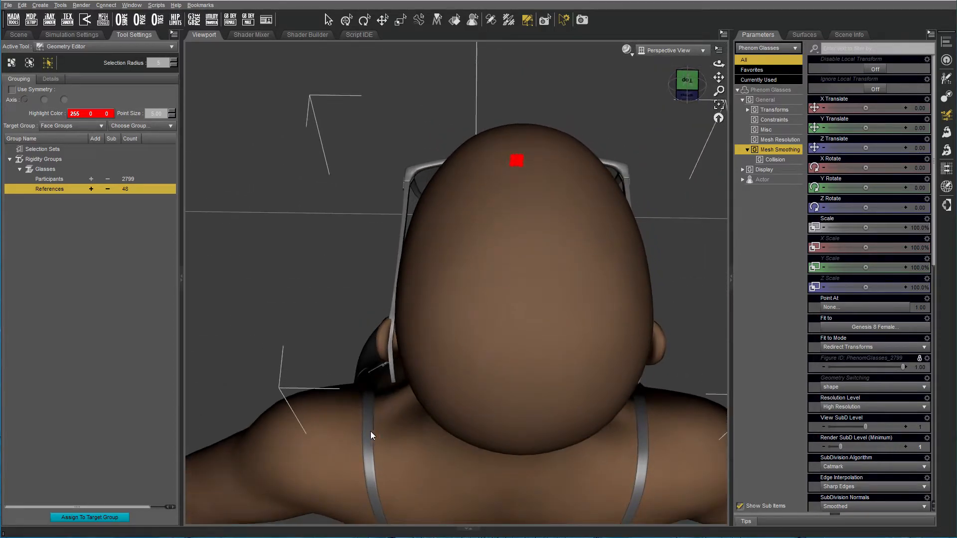
# Step: Select the vertices at the rear tips of both glasses arms and assign them to the rigidity group's References
pyautogui.moveTo(664, 394); pyautogui.dragTo(683, 368)
pyautogui.moveTo(684, 368)
pyautogui.mouseDown(button='middle')
pyautogui.moveTo(672, 363)
pyautogui.moveTo(681, 356)
pyautogui.mouseUp(button='middle')
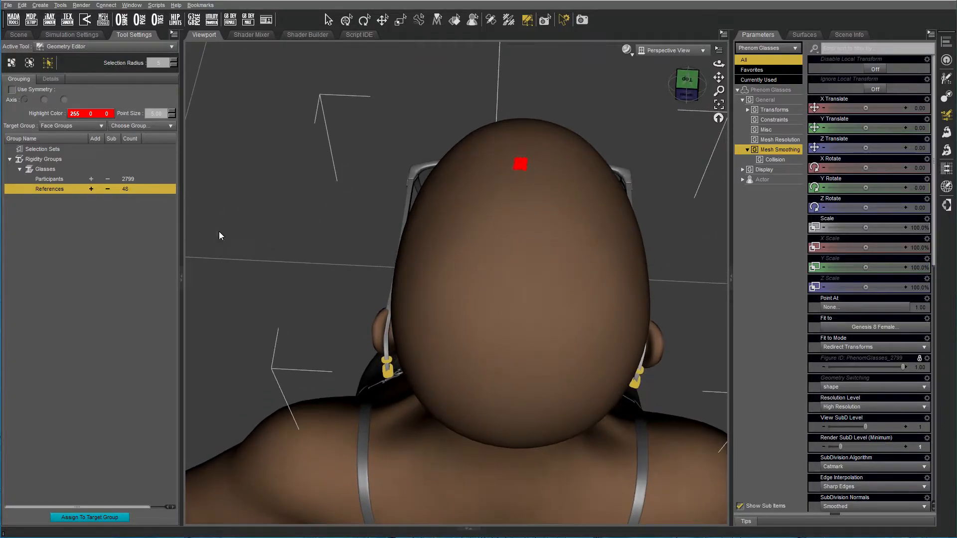
pyautogui.rightClick(57, 188)
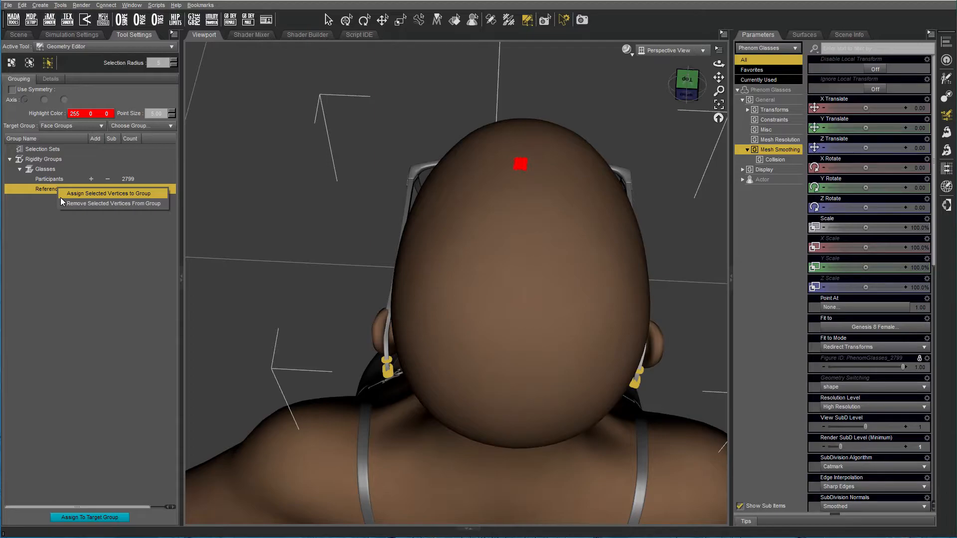
pyautogui.click(65, 195)
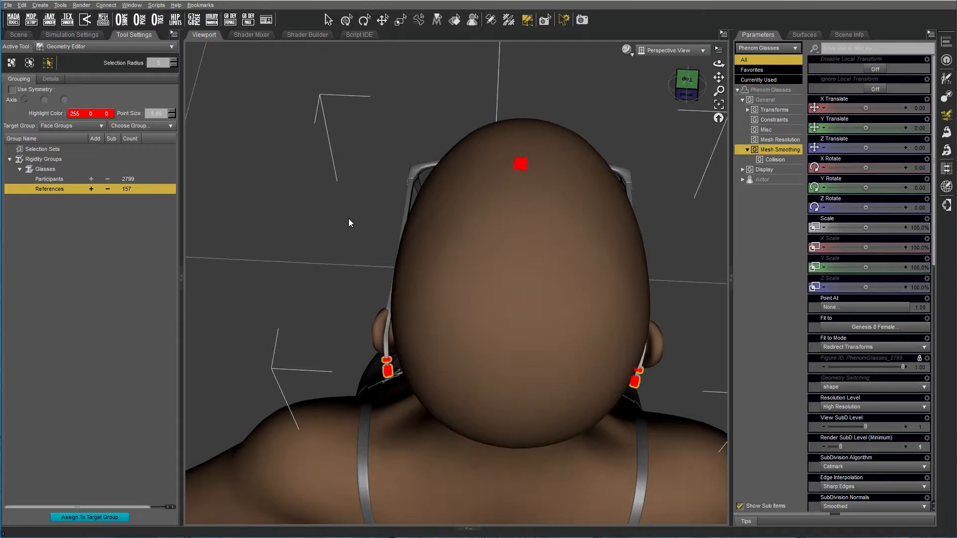
# Step: Regenerate the glasses' morphs with the arm tips as references and check the fit around the ears
pyautogui.click(24, 7)
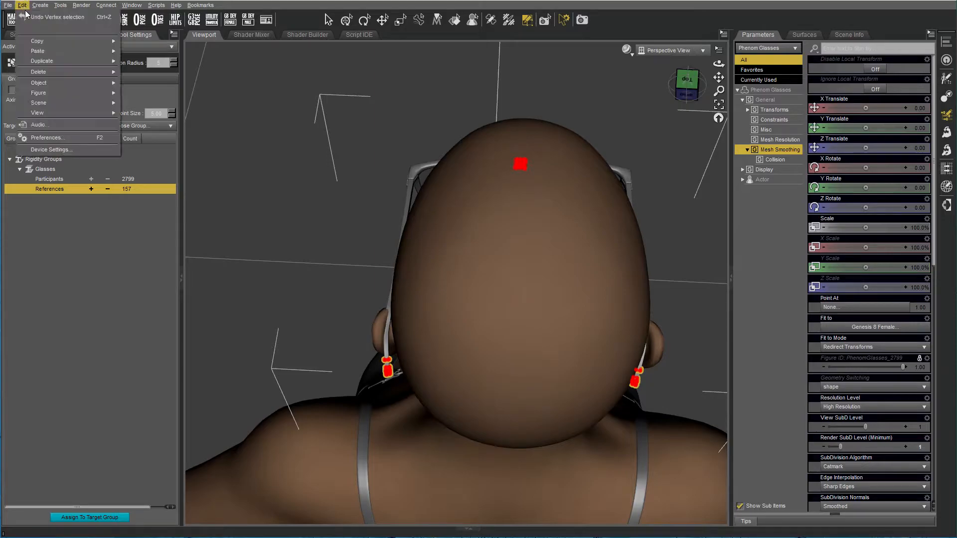
pyautogui.moveTo(55, 92)
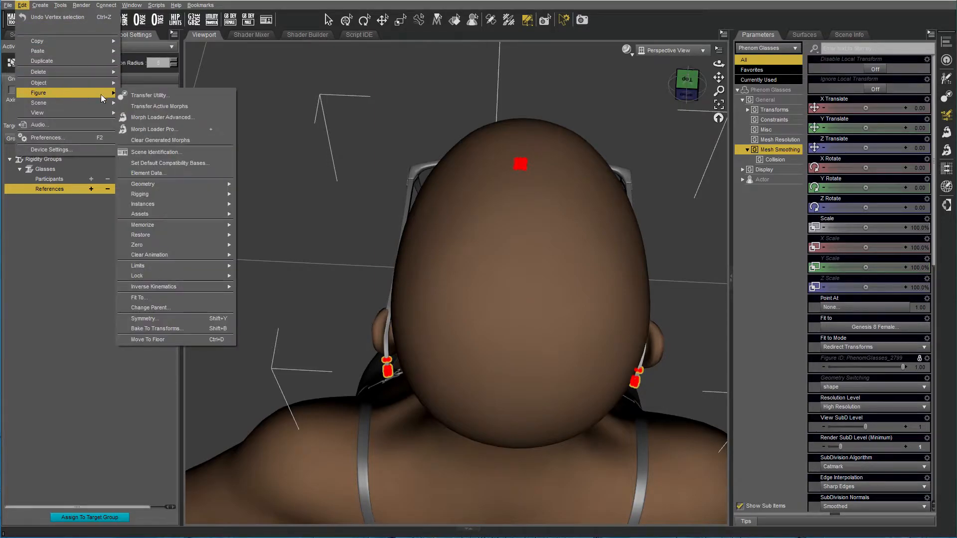
pyautogui.click(193, 143)
pyautogui.moveTo(438, 250); pyautogui.dragTo(434, 287, button='middle')
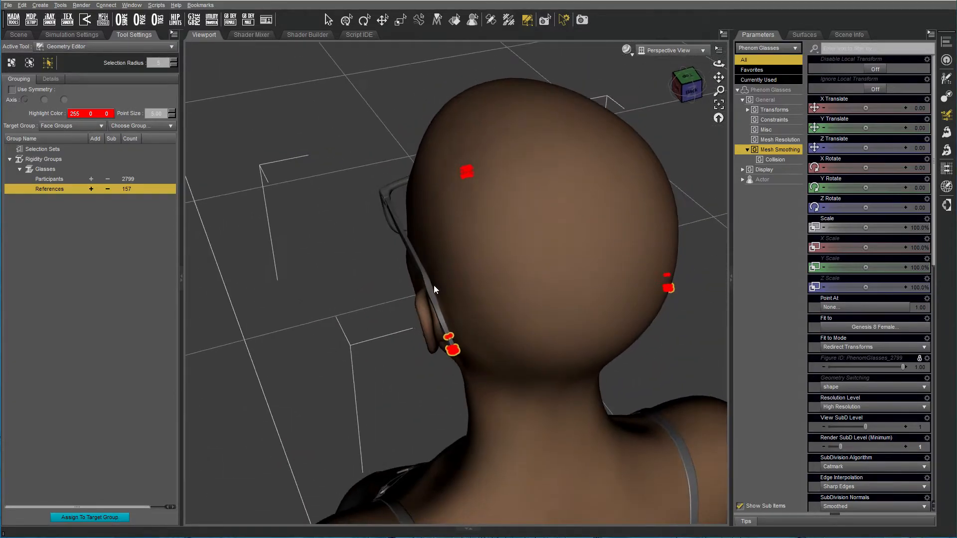
# Step: Clear the vertex selection and select the faces of both glasses arms behind the hinge area
pyautogui.rightClick(423, 274)
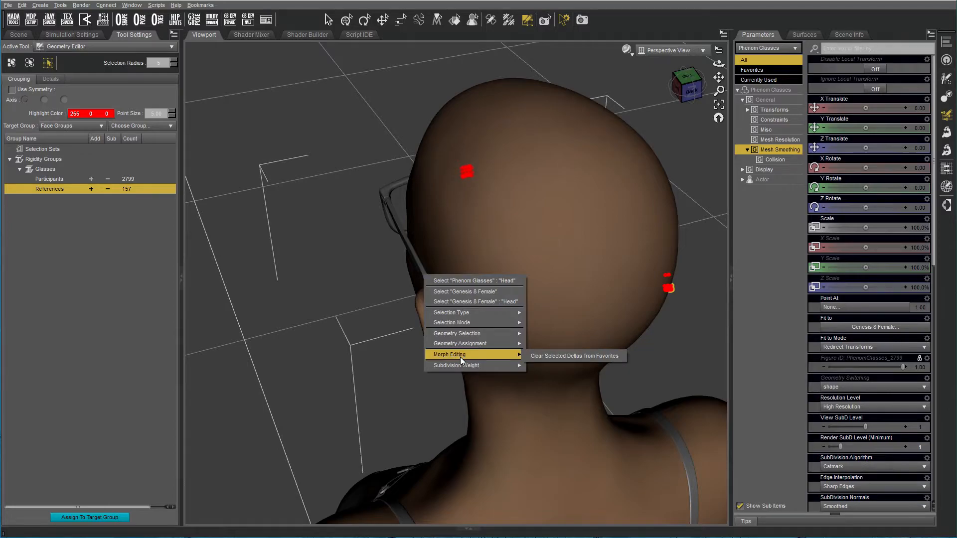
pyautogui.click(328, 21)
pyautogui.moveTo(357, 158); pyautogui.dragTo(466, 113, button='middle')
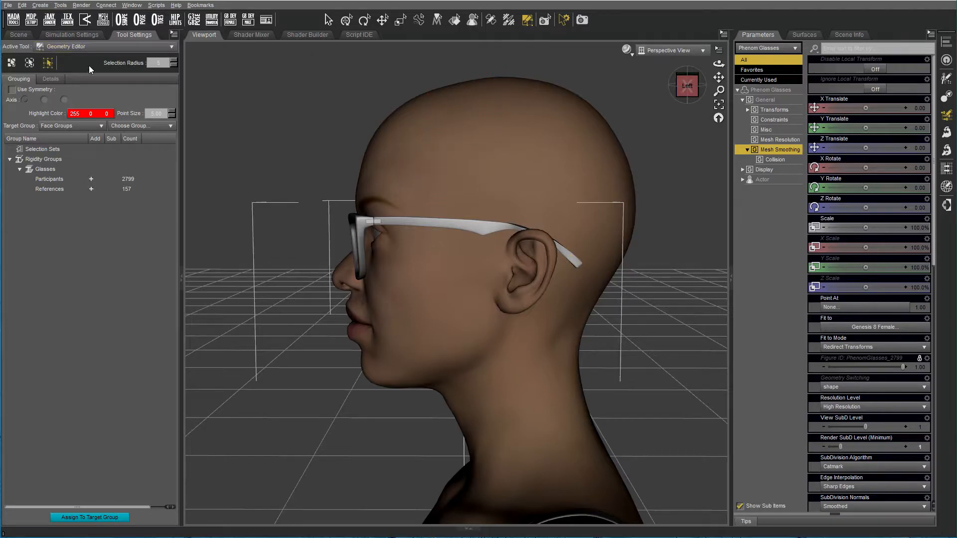
pyautogui.click(11, 63)
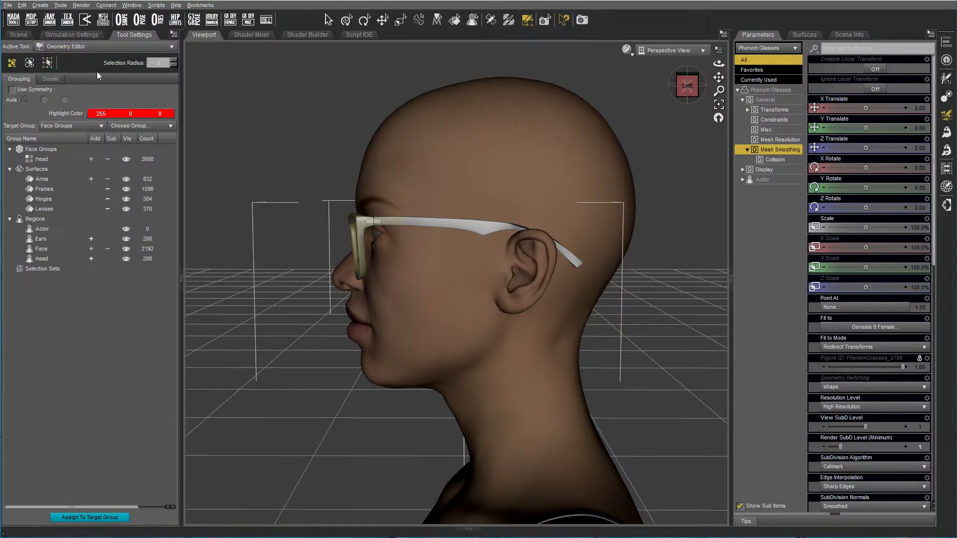
pyautogui.moveTo(679, 327); pyautogui.dragTo(682, 327)
pyautogui.moveTo(410, 294); pyautogui.dragTo(618, 299, button='middle')
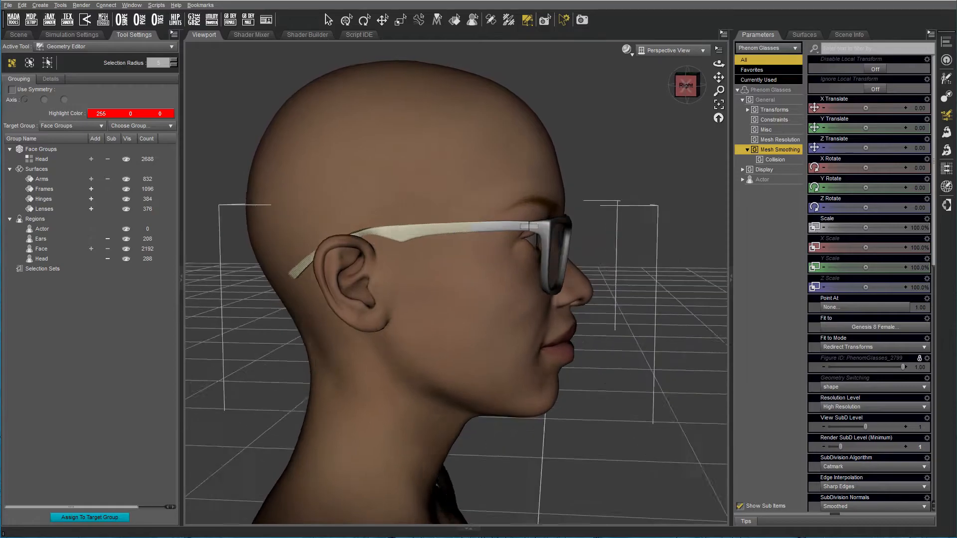
pyautogui.moveTo(247, 245); pyautogui.dragTo(223, 254, button='middle')
# Step: Fill the Rigid Weights of the selected arm faces with 44.4% using the Node Weight Map Brush
pyautogui.hotkey('alt', 'shift', 'w')
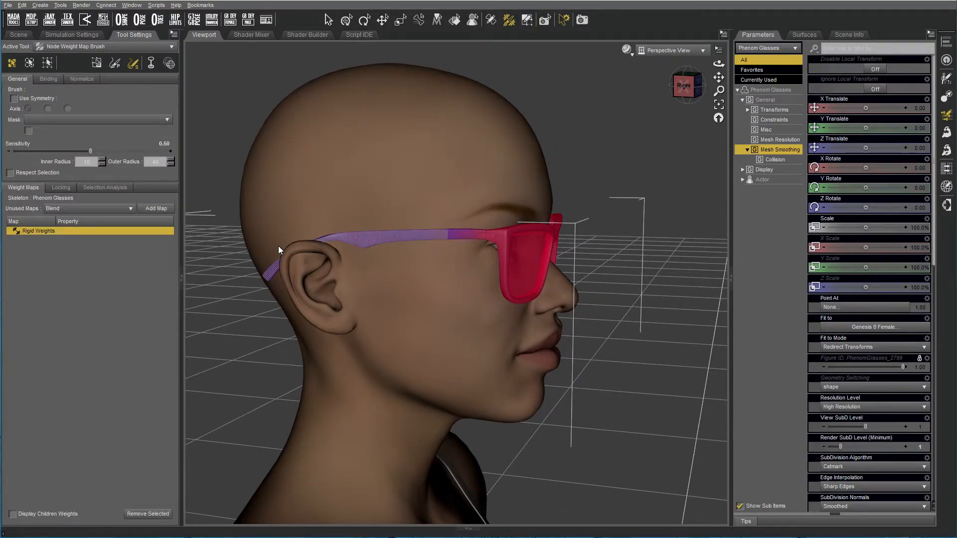
pyautogui.rightClick(356, 248)
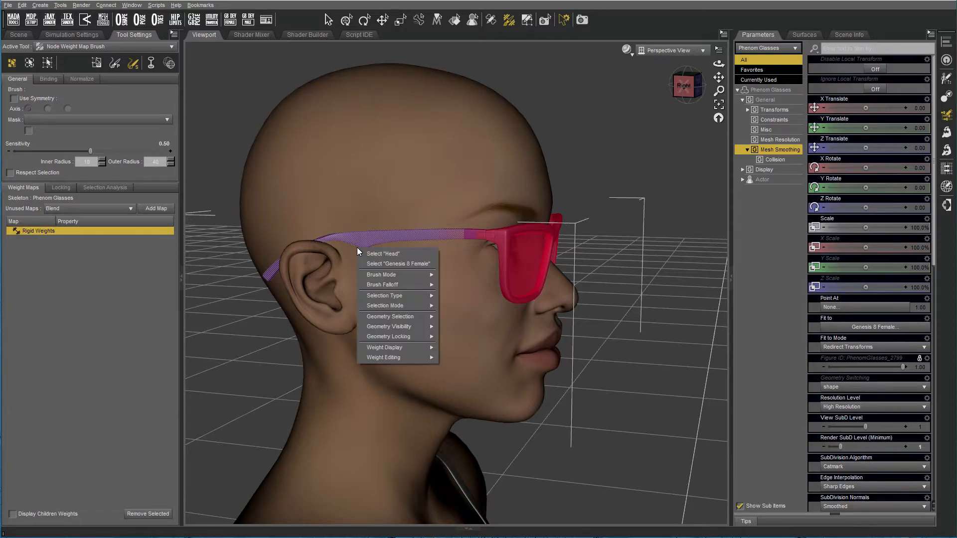
pyautogui.moveTo(423, 356)
pyautogui.click(455, 358)
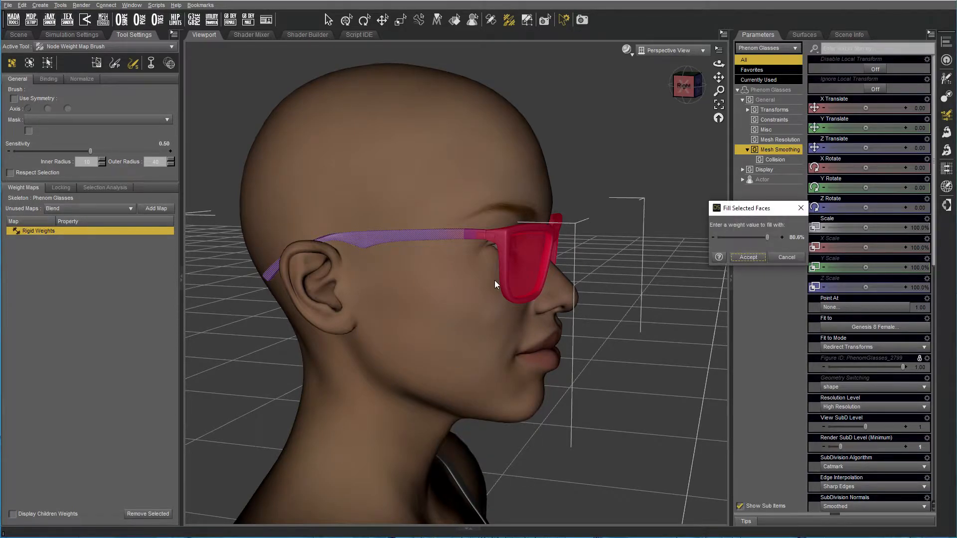
pyautogui.click(751, 253)
pyautogui.moveTo(537, 228); pyautogui.dragTo(562, 215, button='middle')
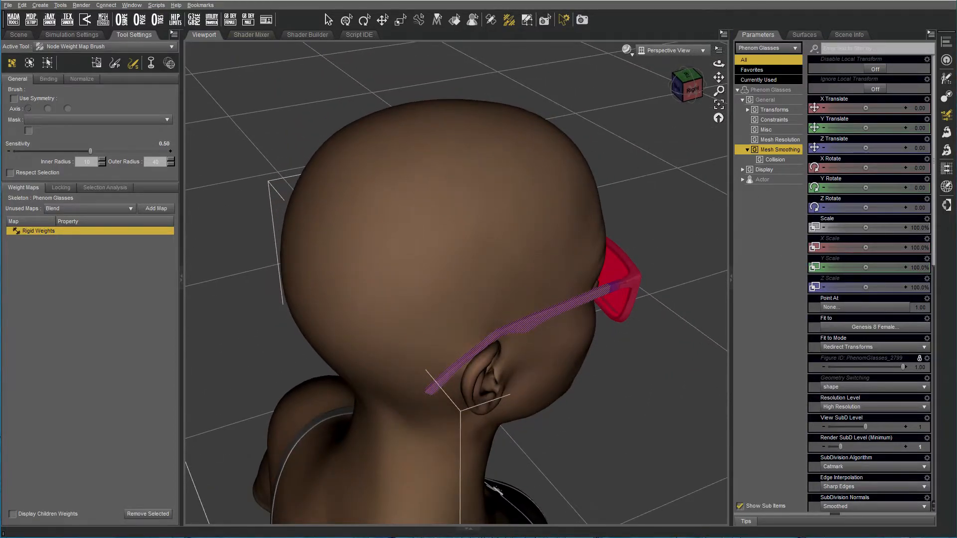
# Step: Clear the glasses' generated morphs and check the reweighted arms from the front and side
pyautogui.click(22, 5)
pyautogui.moveTo(53, 106)
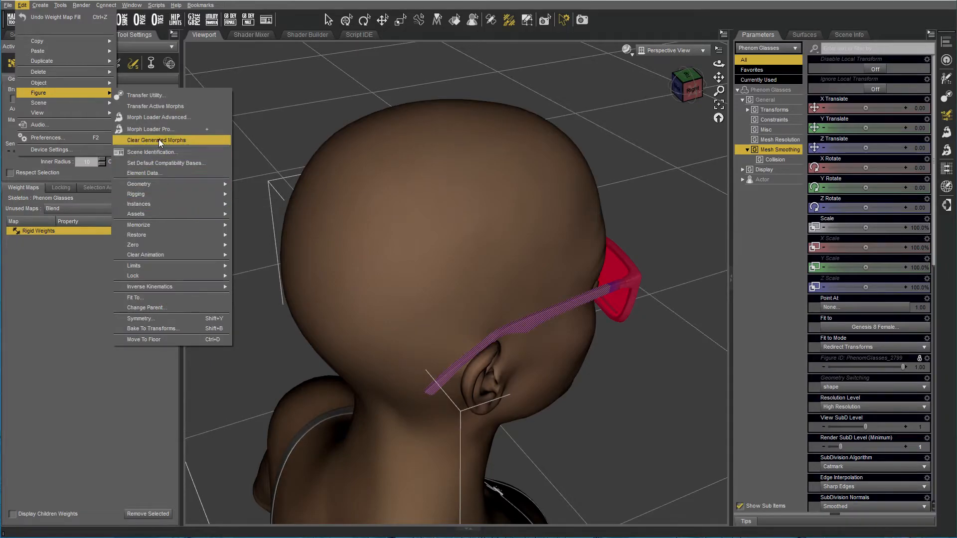
pyautogui.click(160, 142)
pyautogui.moveTo(448, 226); pyautogui.dragTo(454, 249, button='middle')
pyautogui.moveTo(573, 204); pyautogui.dragTo(482, 216, button='middle')
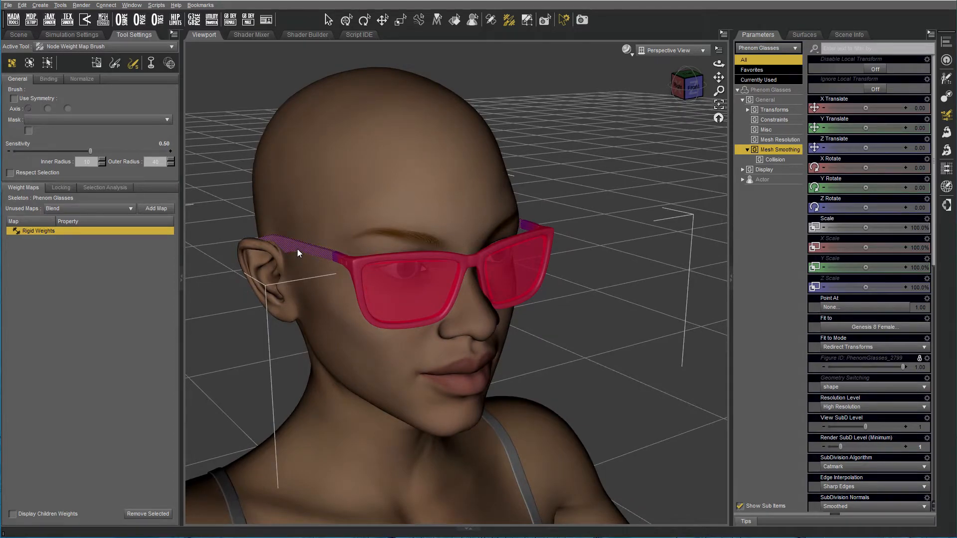
# Step: Grow the arm face selection twice towards the front frame and fill its Rigid Weights with a higher value
pyautogui.hotkey('ctrl', '+')
pyautogui.hotkey('ctrl', '+')
pyautogui.moveTo(297, 249); pyautogui.dragTo(352, 255, button='middle')
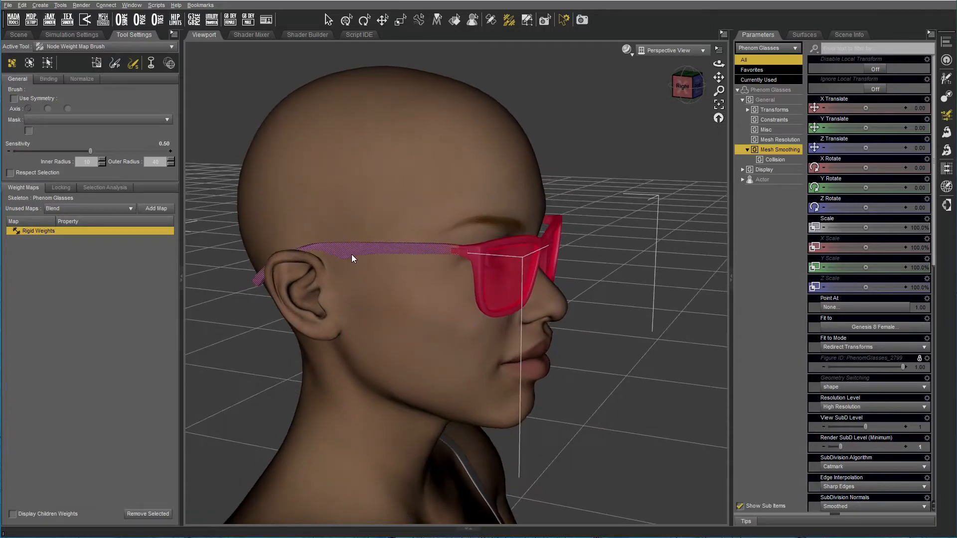
pyautogui.rightClick(369, 248)
pyautogui.moveTo(414, 344)
pyautogui.click(458, 346)
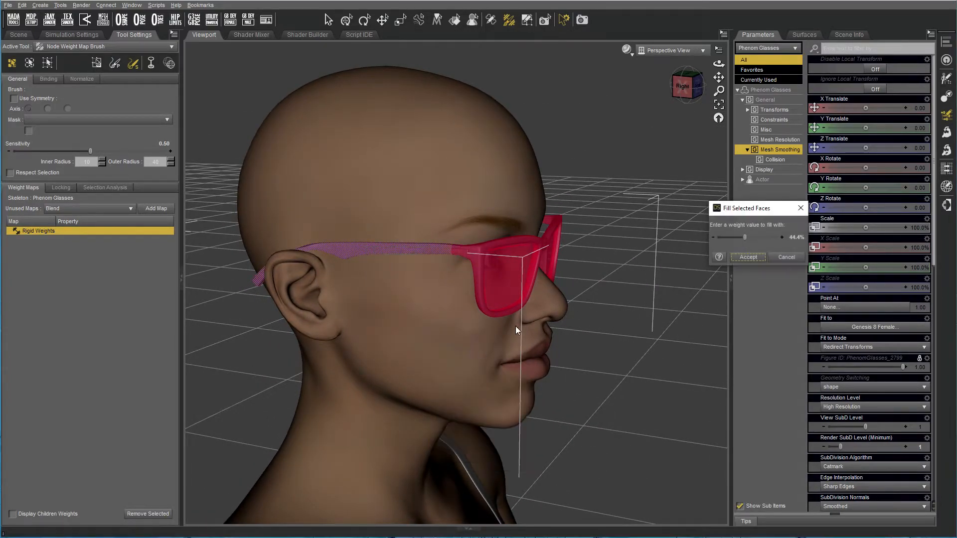
pyautogui.moveTo(745, 237); pyautogui.dragTo(753, 236)
pyautogui.click(755, 258)
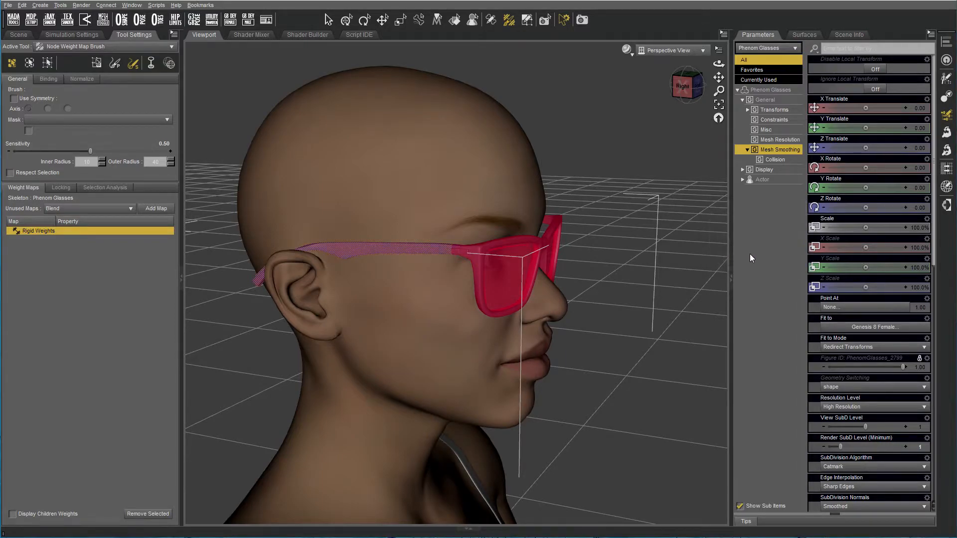
# Step: Smooth the Rigid Weights of the grown arm selection at 50.0% and 48 iterations, and clear the generated morphs
pyautogui.rightClick(350, 249)
pyautogui.moveTo(378, 350)
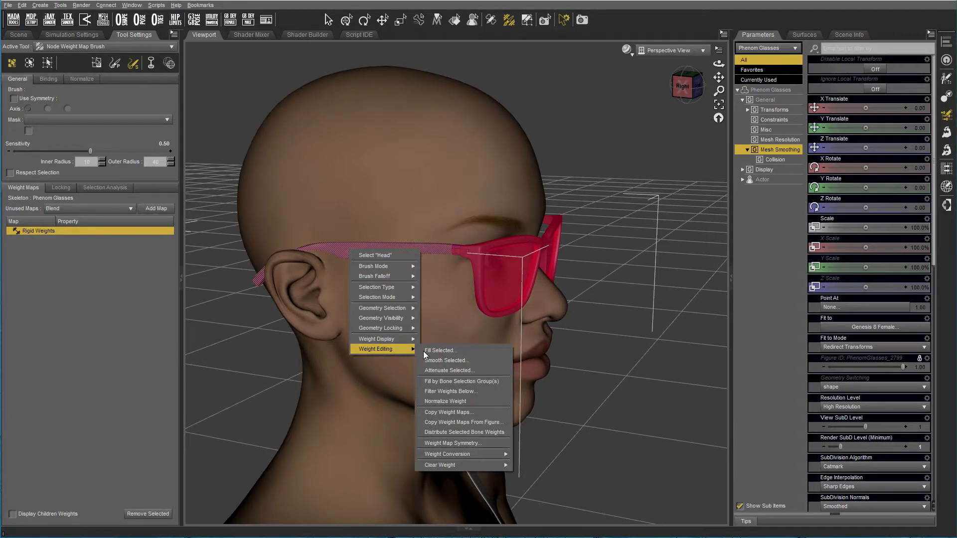
pyautogui.click(452, 360)
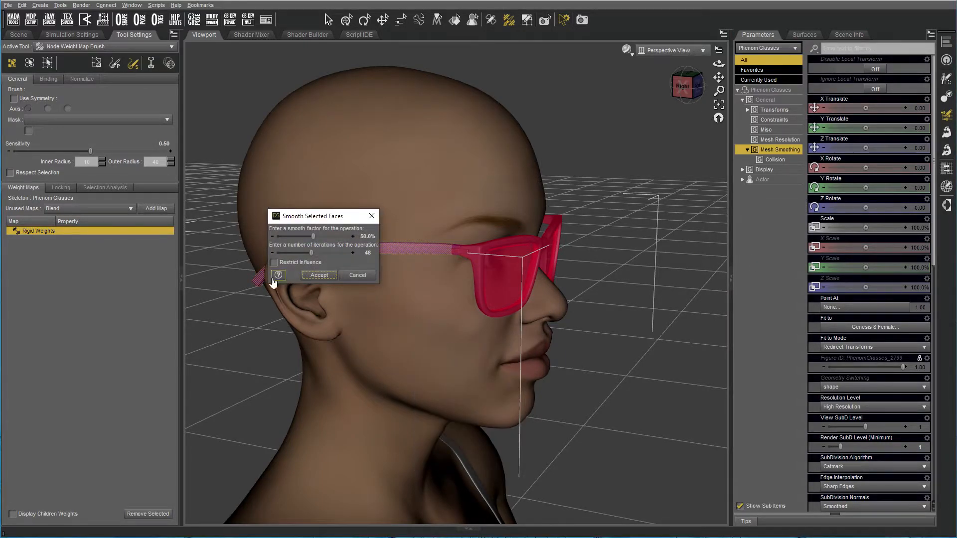
pyautogui.click(321, 279)
pyautogui.click(22, 5)
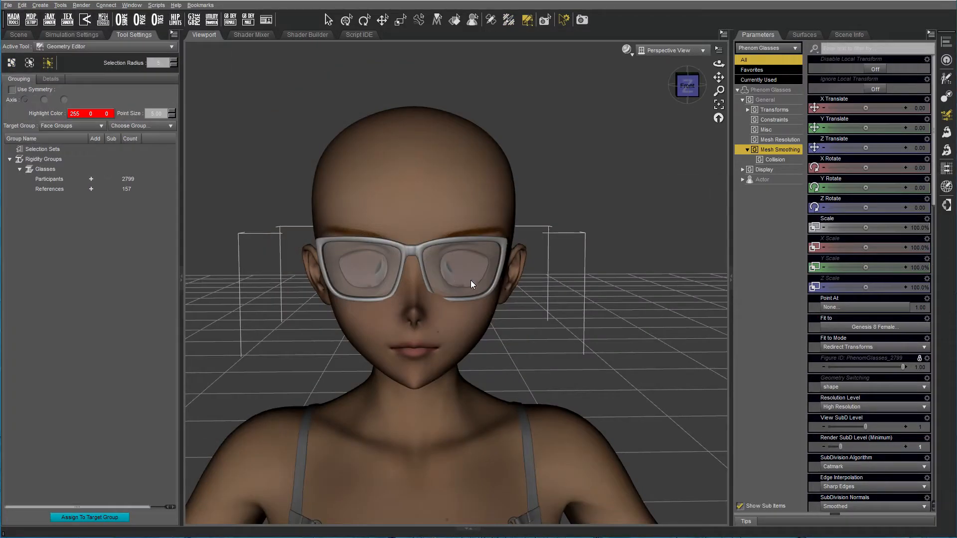
# Step: Set the First Axis Scale of the Glasses rigidity group to Primary in the Rigidity Groups Editor
pyautogui.rightClick(494, 286)
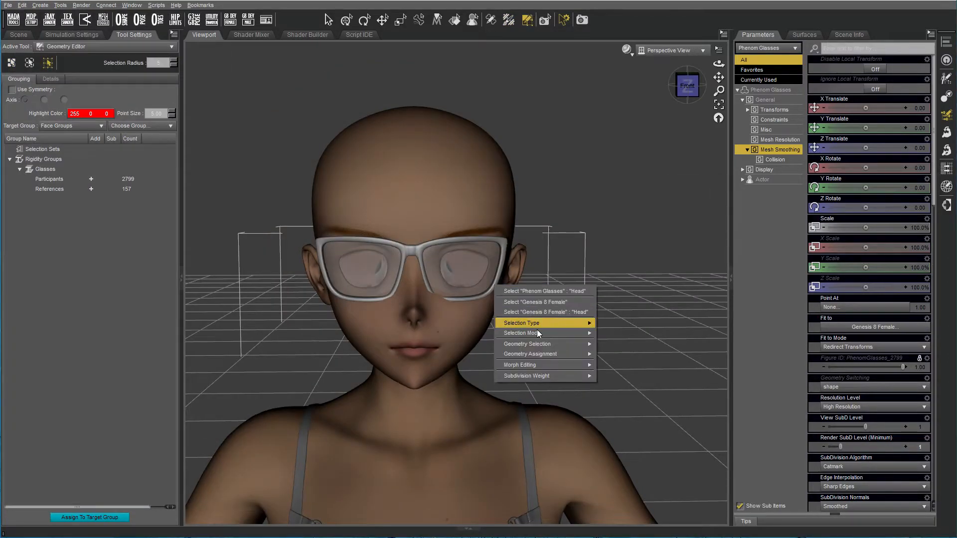
pyautogui.moveTo(553, 367)
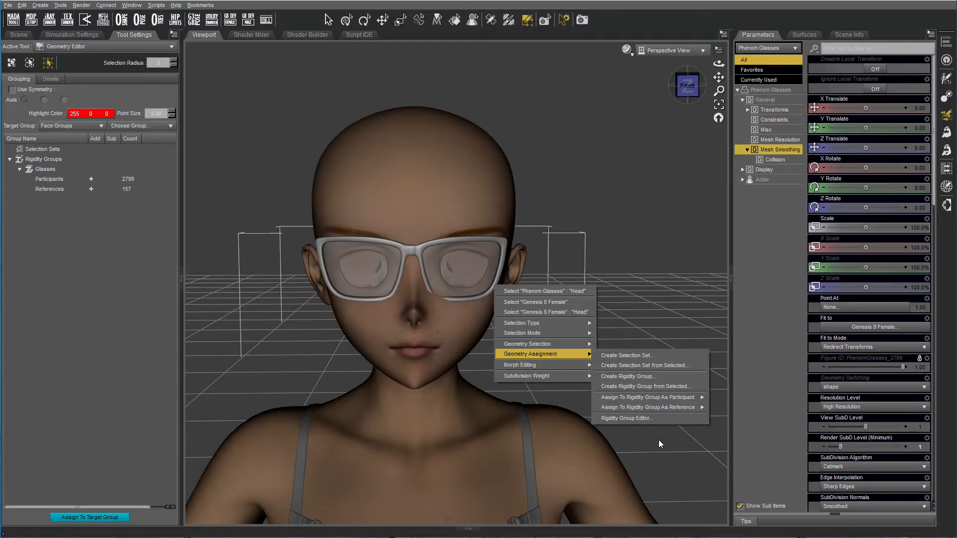
pyautogui.click(648, 419)
pyautogui.moveTo(486, 210); pyautogui.dragTo(596, 300)
pyautogui.rightClick(617, 322)
pyautogui.moveTo(642, 327)
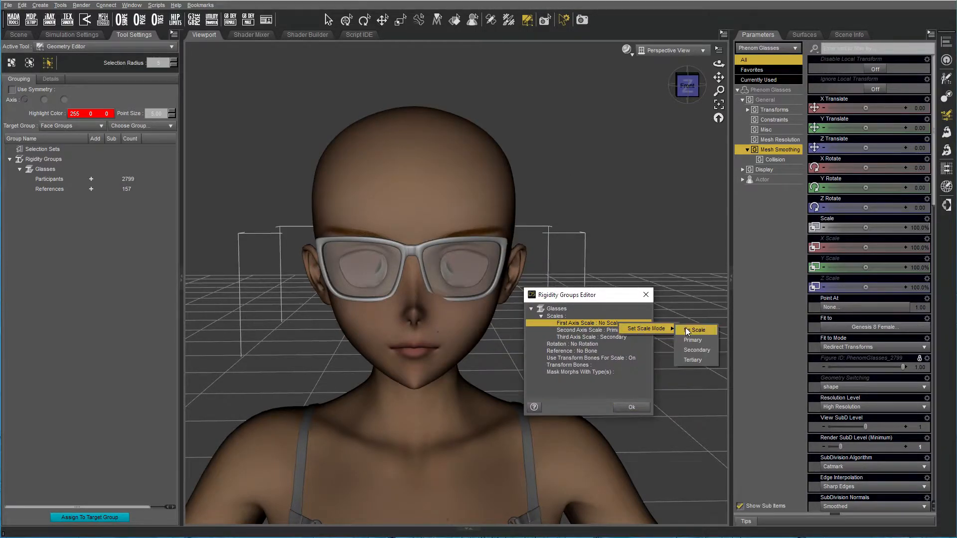
pyautogui.click(710, 340)
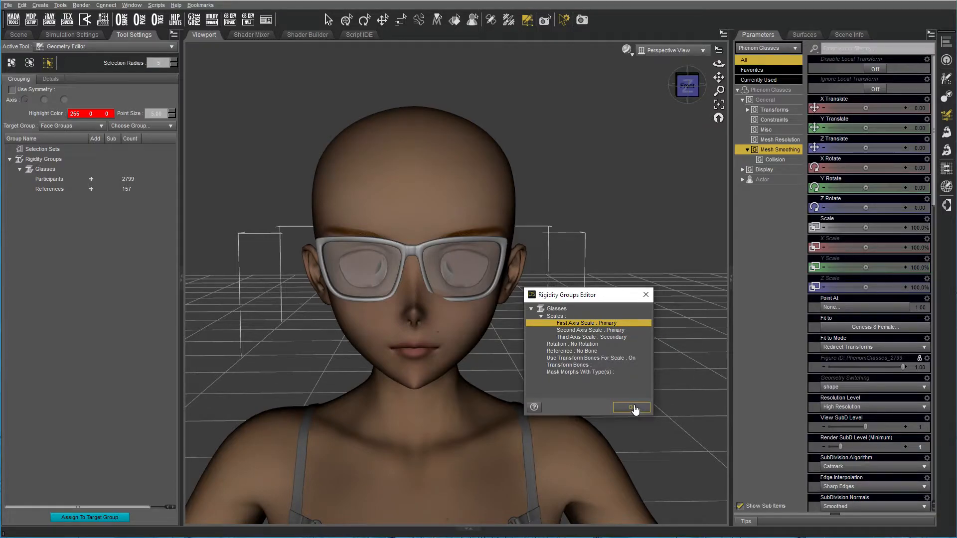
# Step: Set the Glasses rigidity group's reference bone to Head and accept the group settings
pyautogui.rightClick(587, 349)
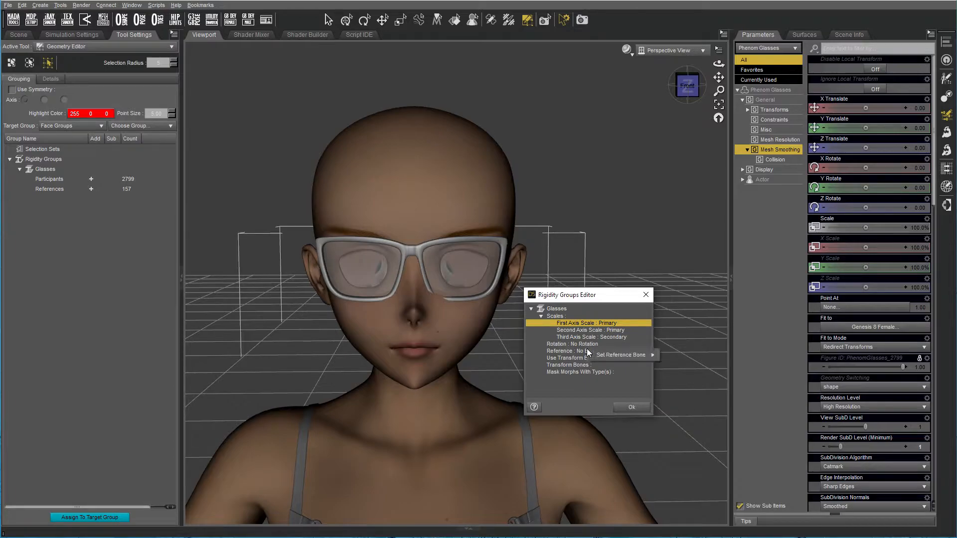
pyautogui.moveTo(605, 354)
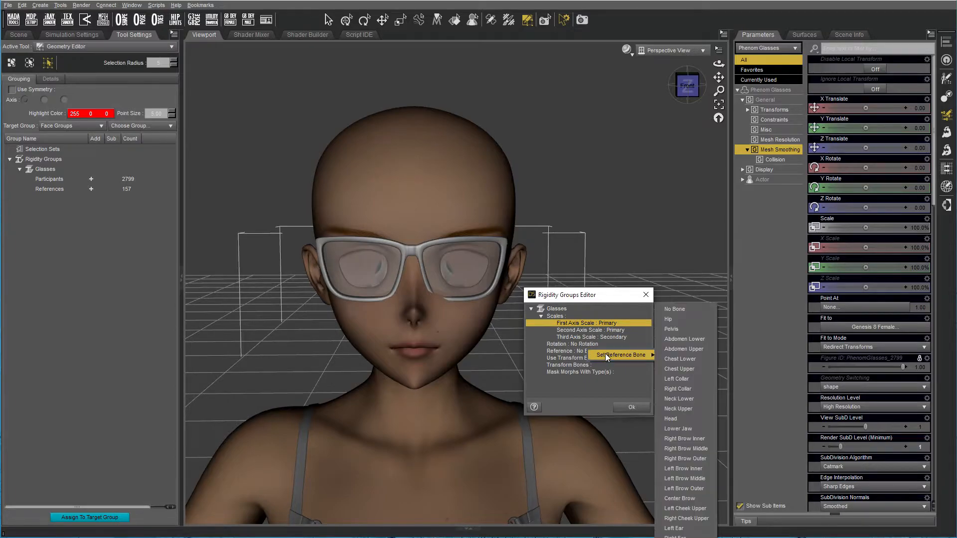
pyautogui.click(696, 418)
pyautogui.click(640, 415)
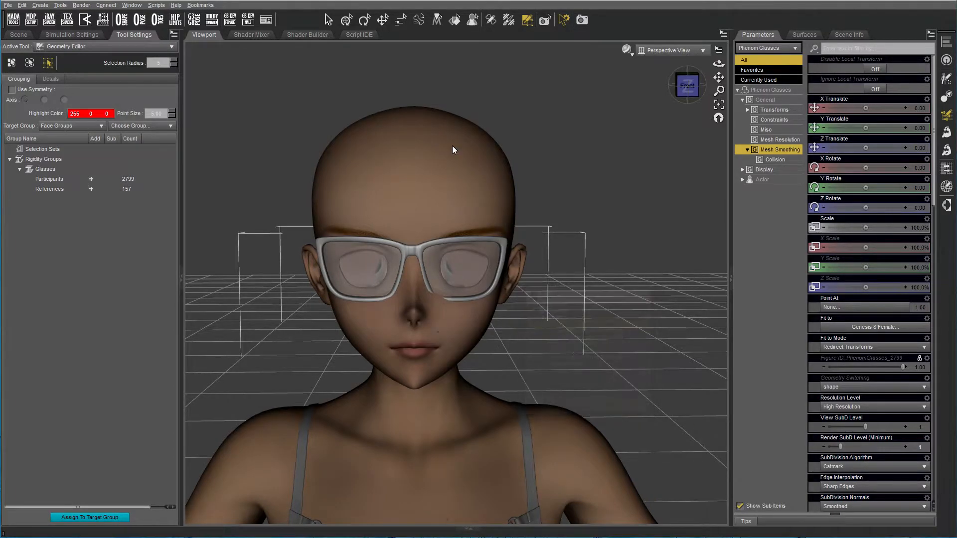
# Step: Clear the generated morphs of Phenom Glasses and check how the glasses fit the face
pyautogui.click(22, 5)
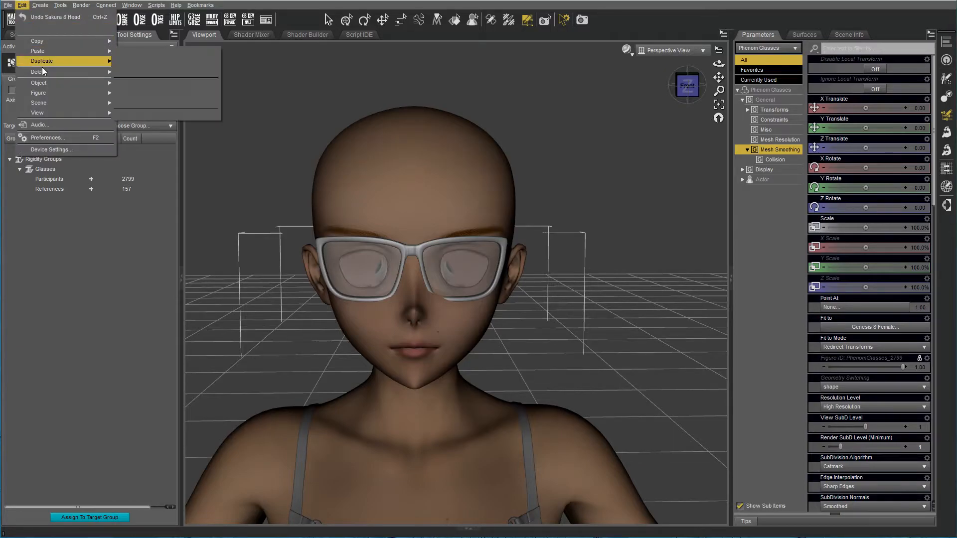
pyautogui.moveTo(96, 95)
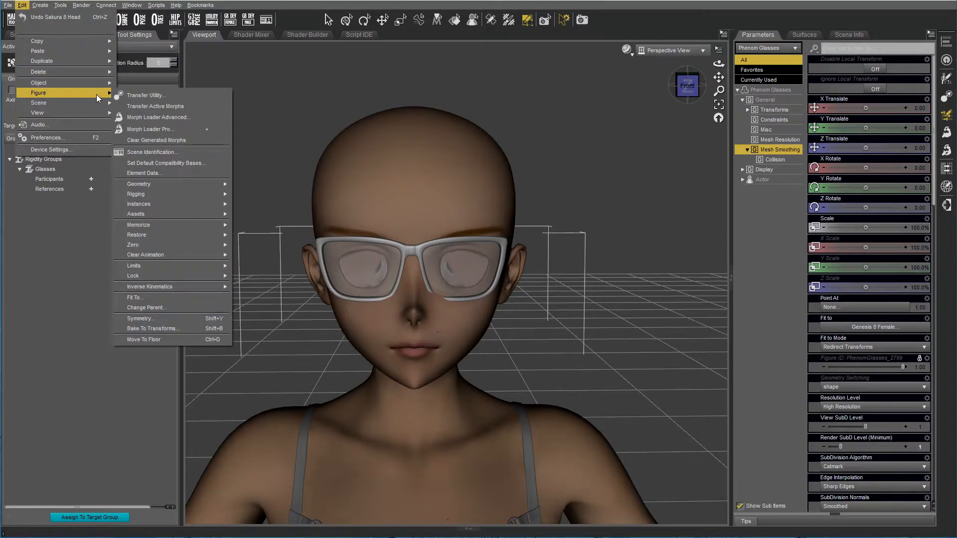
pyautogui.click(184, 141)
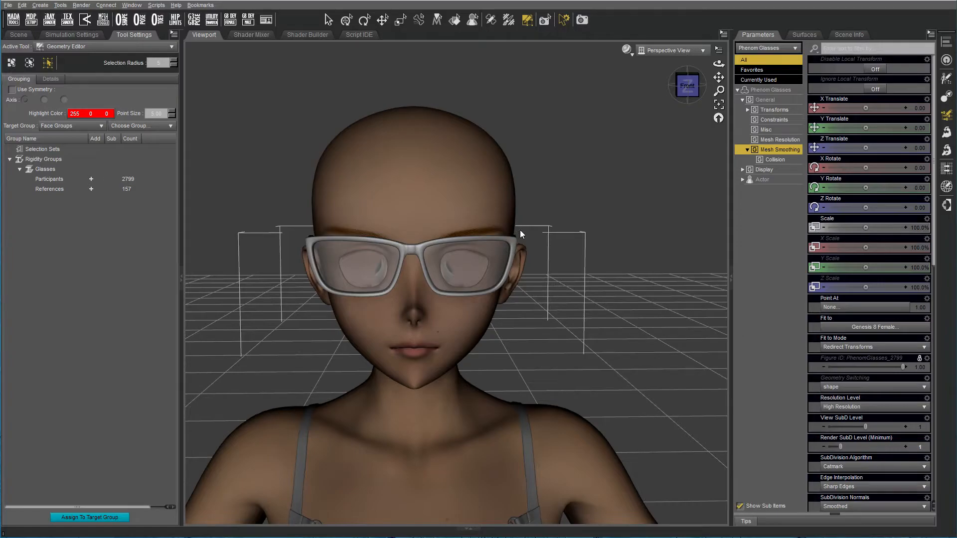
pyautogui.moveTo(602, 238); pyautogui.dragTo(532, 223, button='middle')
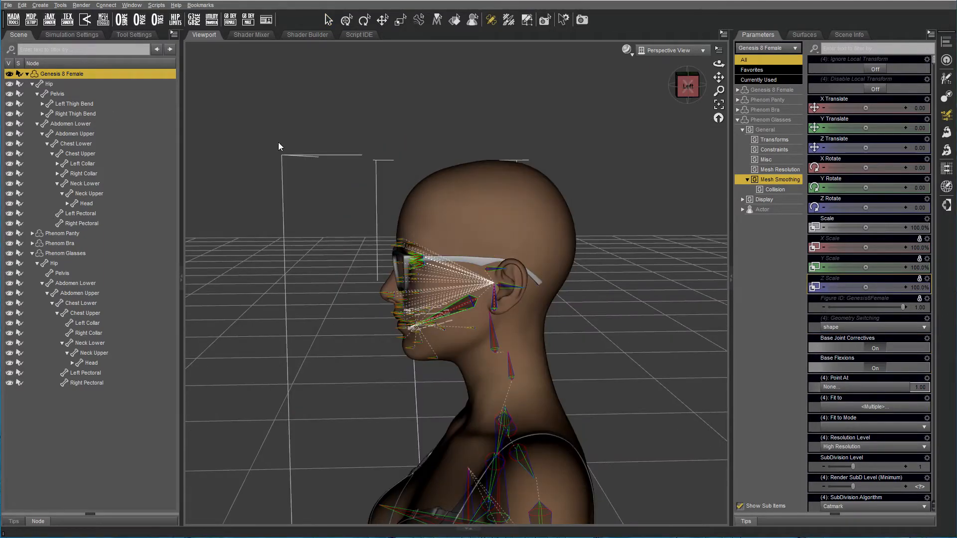
# Step: Create a child bone named Glasses under the Head bone of Phenom Glasses with rotation order YZX
pyautogui.moveTo(278, 146); pyautogui.dragTo(329, 148, button='middle')
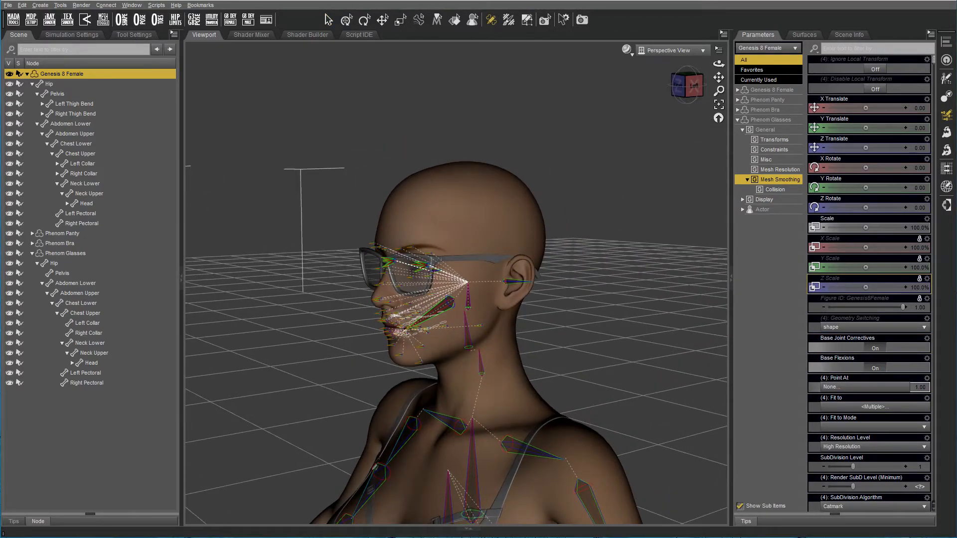
pyautogui.click(65, 253)
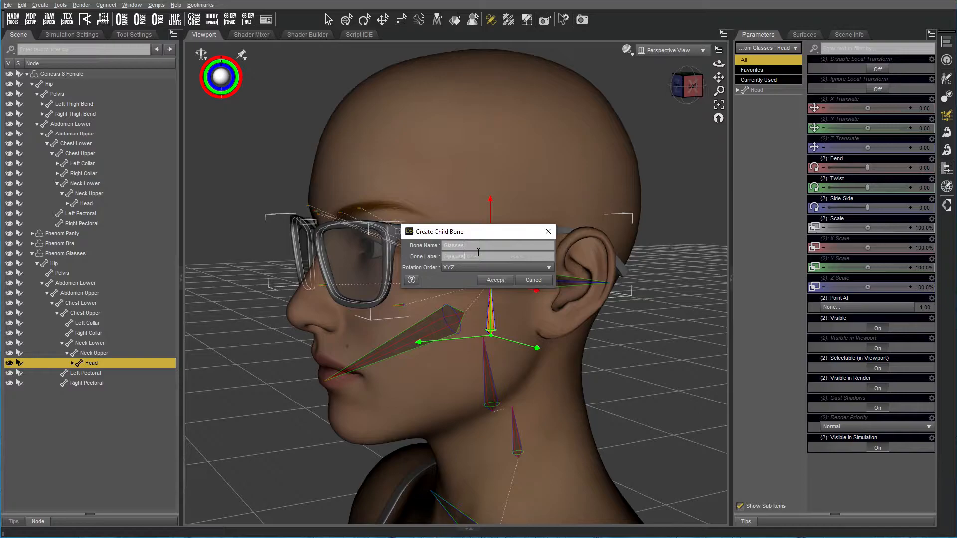
pyautogui.click(468, 267)
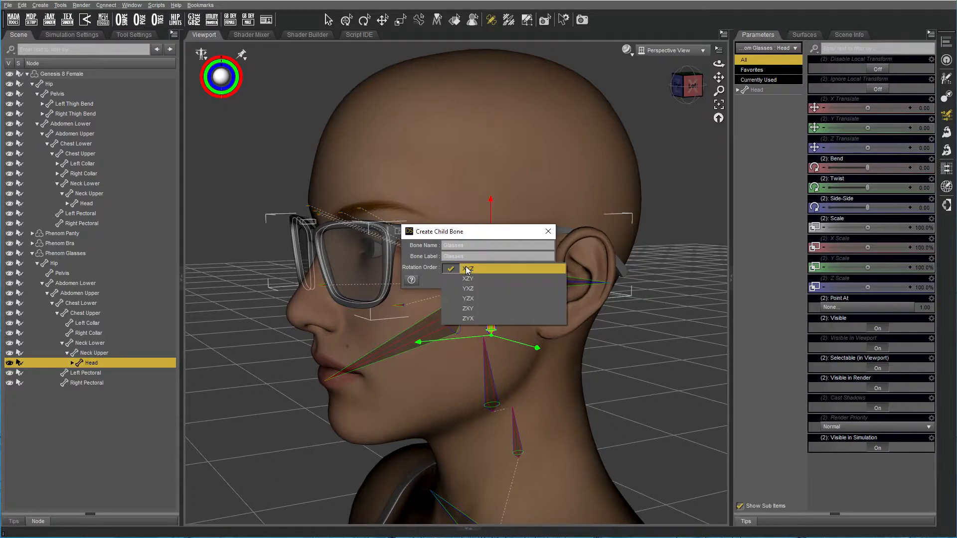
pyautogui.click(488, 298)
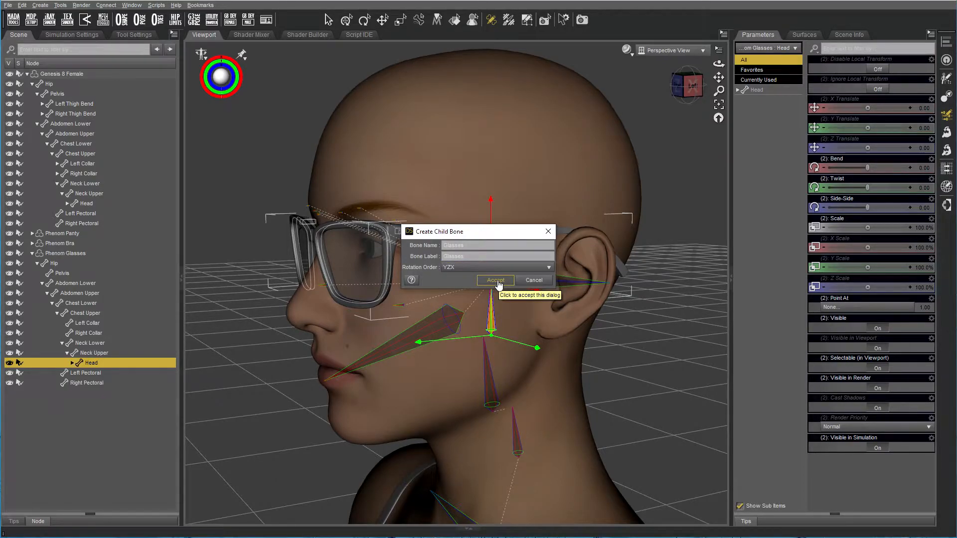
pyautogui.click(495, 281)
# Step: Place the Glasses bone's end point at the front frame and its origin where the arm meets the ear
pyautogui.click(688, 85)
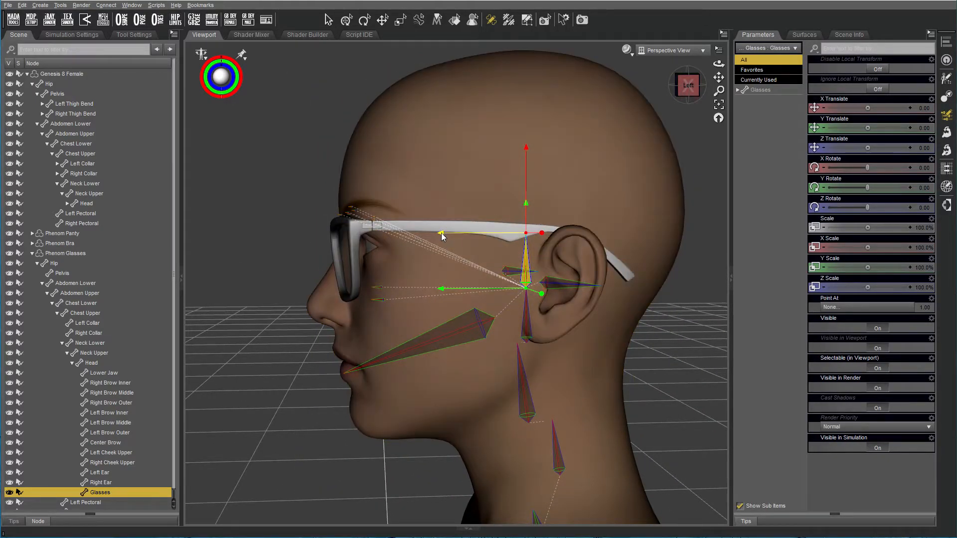
pyautogui.moveTo(442, 234); pyautogui.dragTo(245, 270)
pyautogui.moveTo(498, 263); pyautogui.dragTo(478, 264, button='middle')
pyautogui.moveTo(534, 209); pyautogui.dragTo(527, 143)
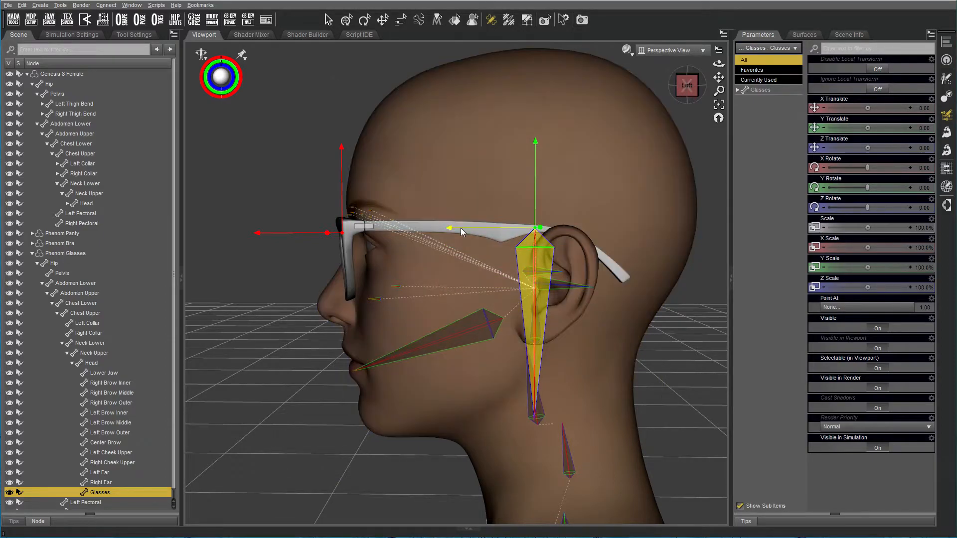
pyautogui.moveTo(449, 226); pyautogui.dragTo(477, 234)
# Step: Align the Glasses bone's node along its new origin and end point and check its orientation
pyautogui.rightClick(567, 275)
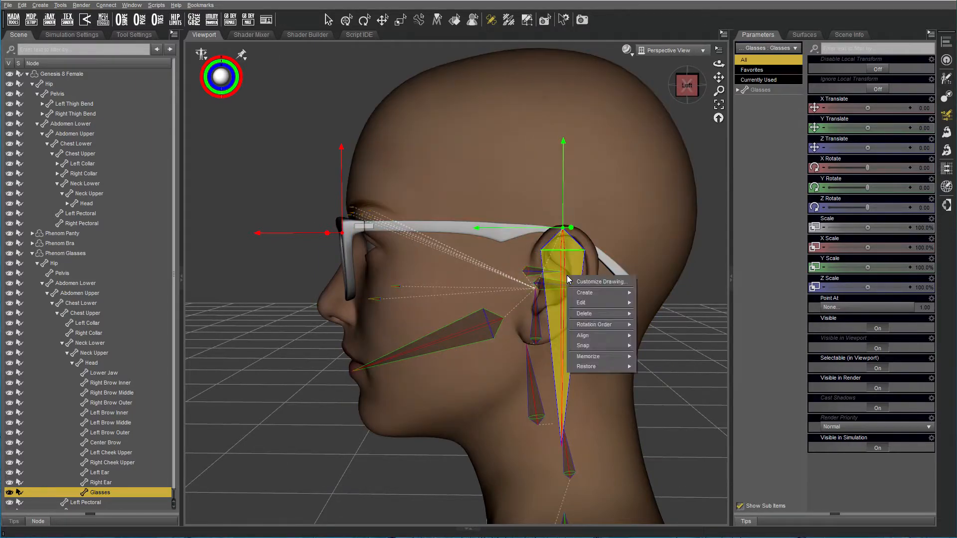
pyautogui.moveTo(599, 341)
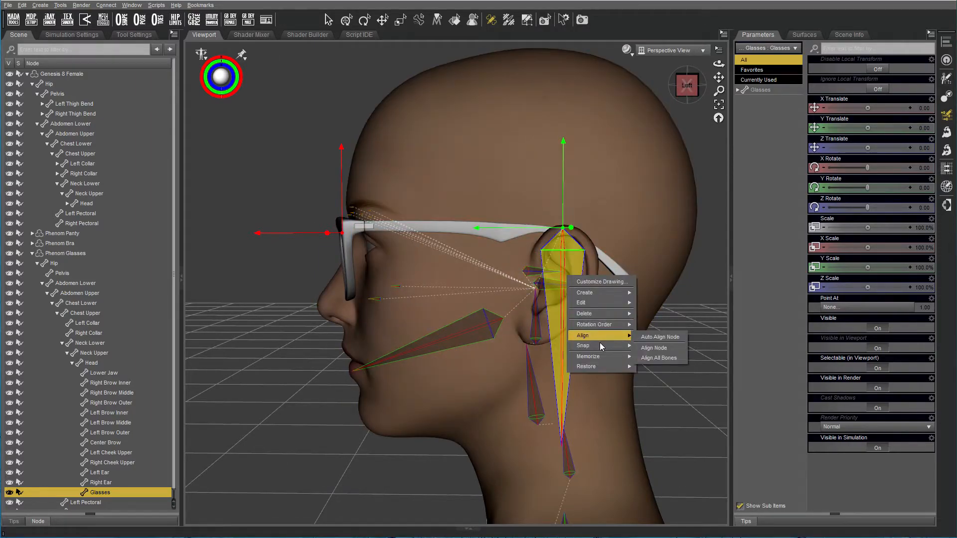
pyautogui.click(672, 348)
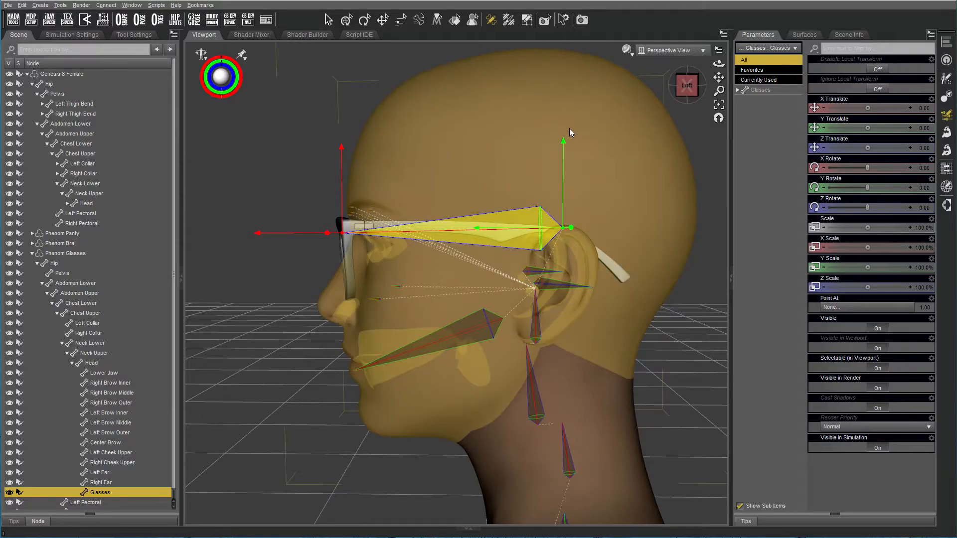
pyautogui.moveTo(574, 299)
pyautogui.mouseDown(button='middle')
pyautogui.moveTo(423, 301)
pyautogui.moveTo(580, 295)
pyautogui.mouseUp(button='middle')
pyautogui.moveTo(690, 265)
pyautogui.mouseDown(button='middle')
pyautogui.moveTo(750, 277)
pyautogui.moveTo(691, 273)
pyautogui.mouseUp(button='middle')
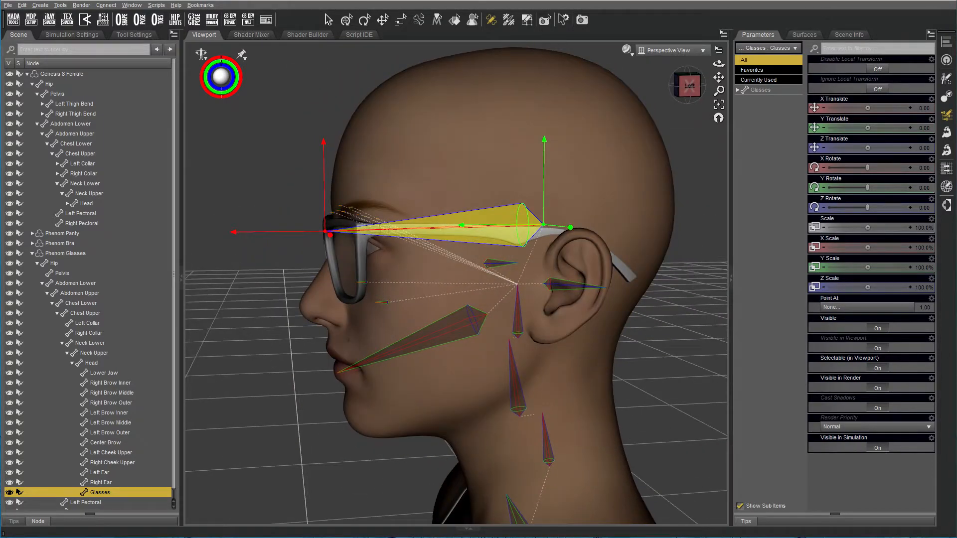
# Step: Select all faces of Phenom Glasses with the Geometry Editor and create a face group named Glasses from them
pyautogui.click(528, 23)
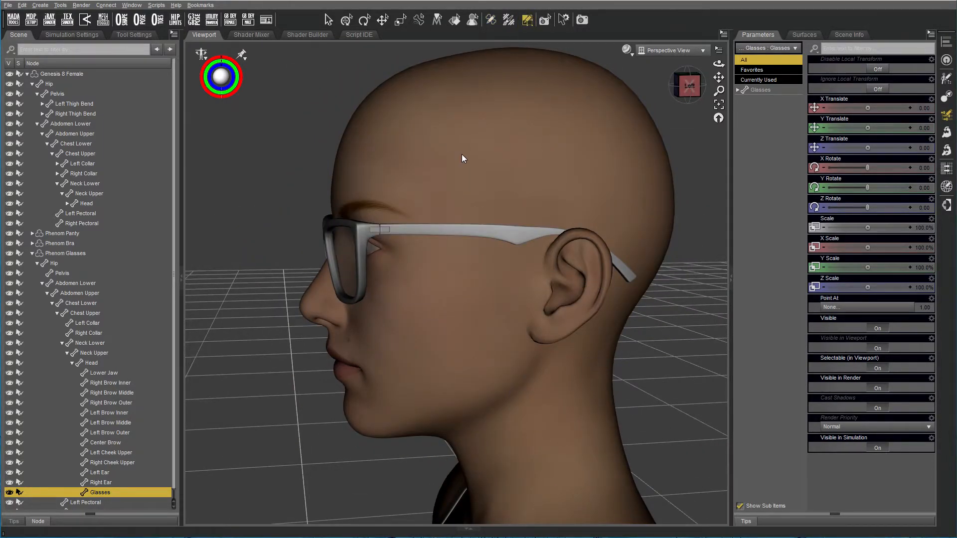
pyautogui.scroll(-2, 462, 155)
pyautogui.moveTo(462, 155); pyautogui.dragTo(450, 157, button='middle')
pyautogui.click(86, 256)
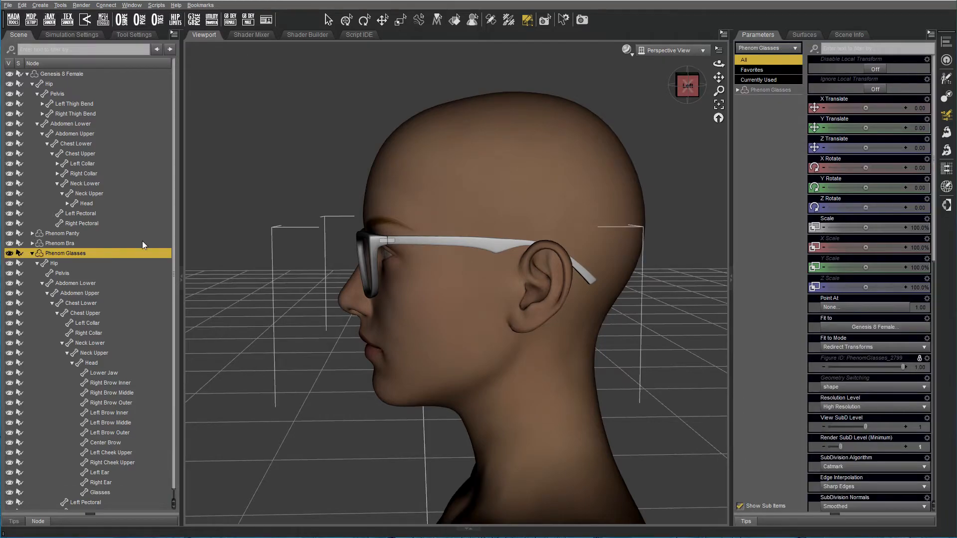
pyautogui.click(134, 35)
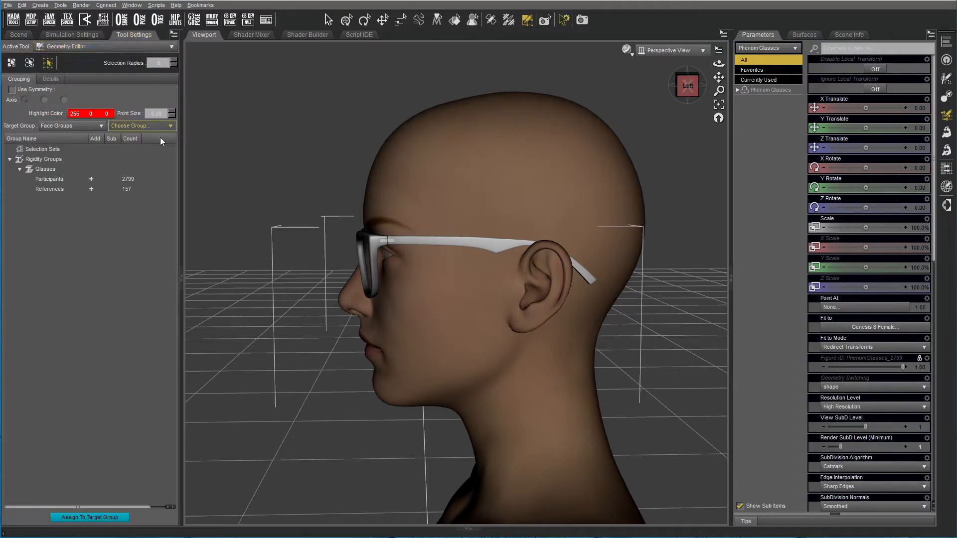
pyautogui.click(12, 62)
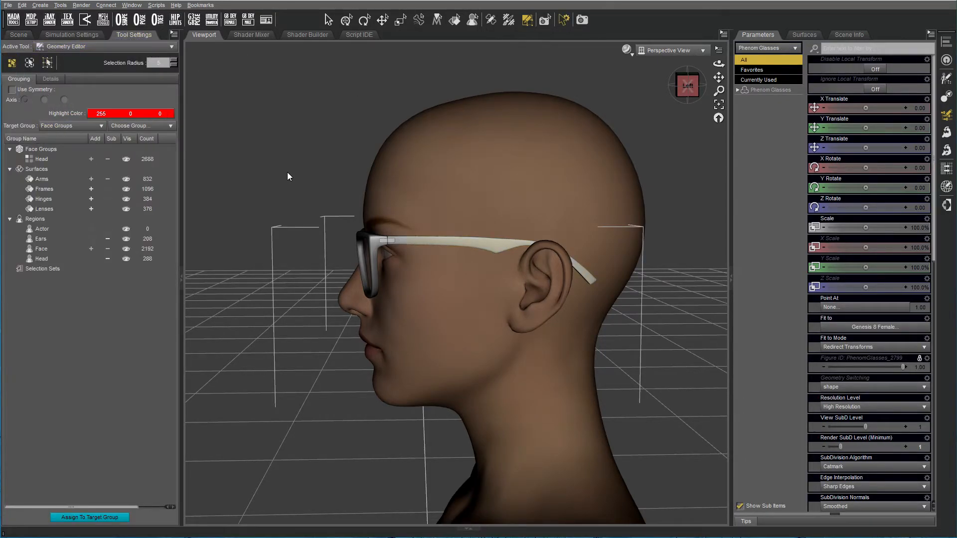
pyautogui.moveTo(629, 313); pyautogui.dragTo(648, 333)
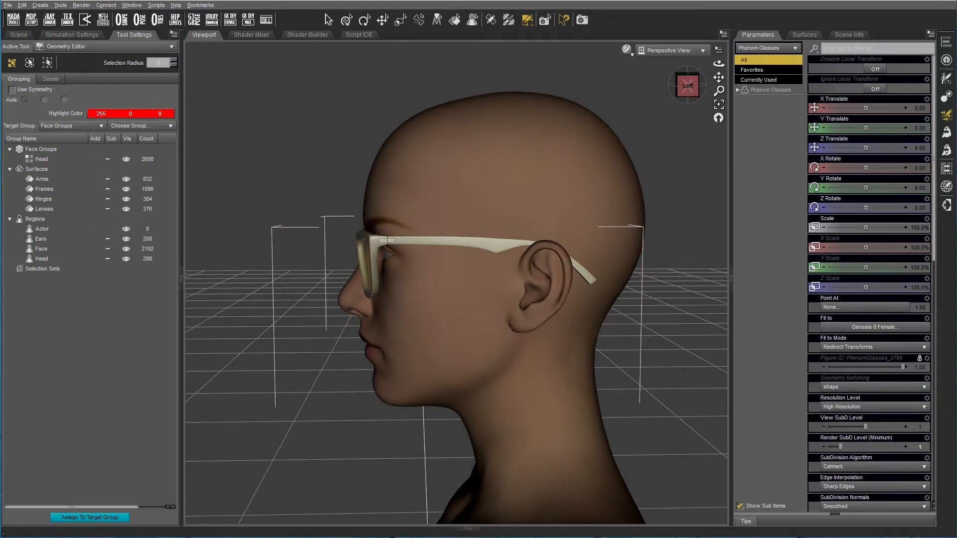
pyautogui.rightClick(41, 150)
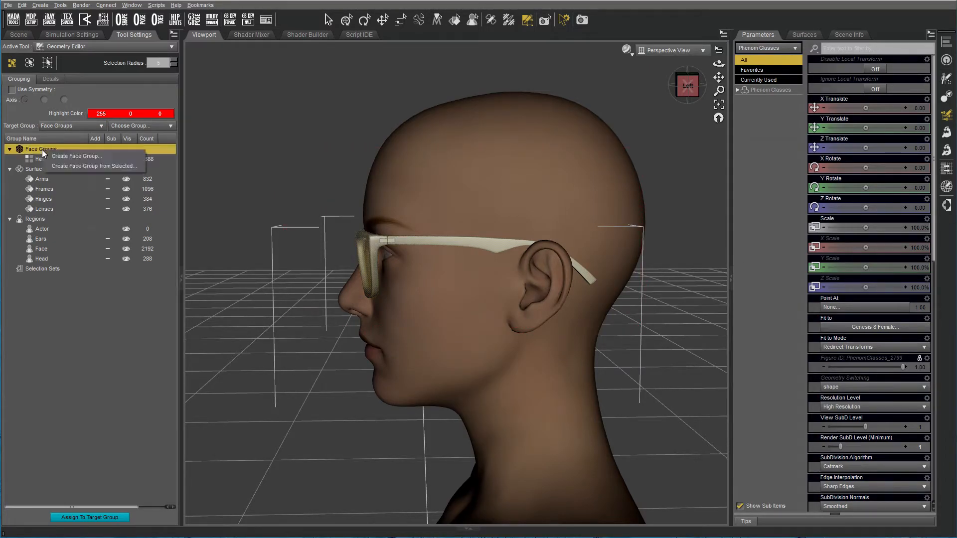
pyautogui.click(72, 167)
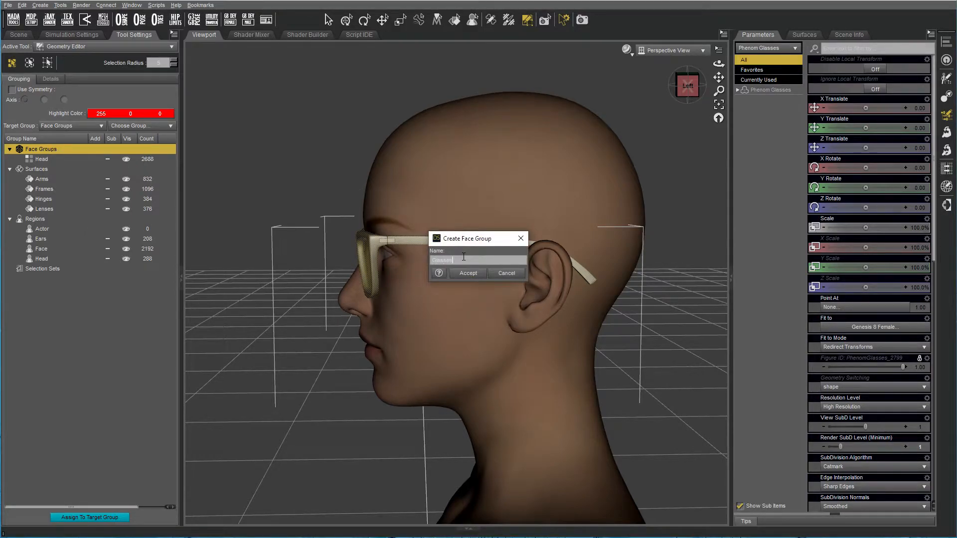
pyautogui.press('Return')
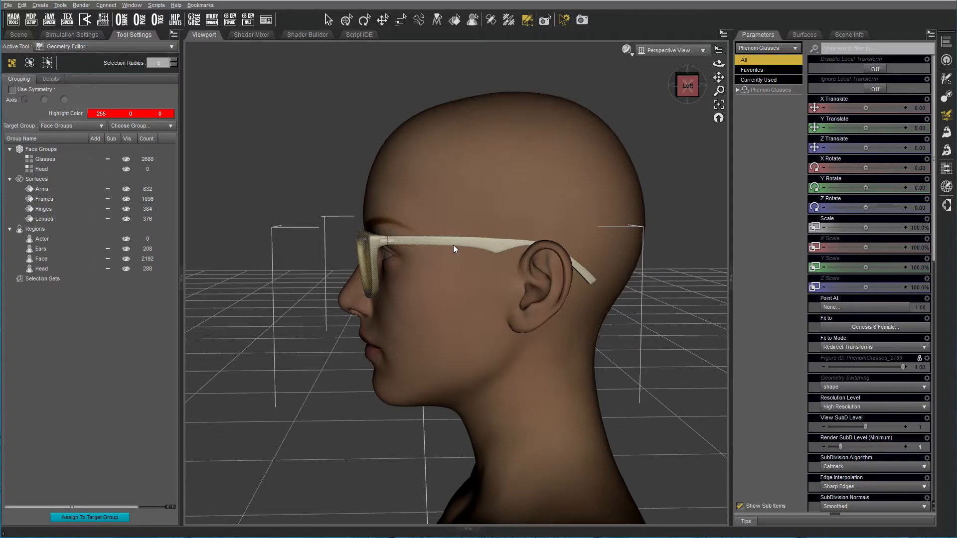
# Step: Remove the empty Head face group from Phenom Glasses
pyautogui.moveTo(363, 161); pyautogui.dragTo(345, 150, button='middle')
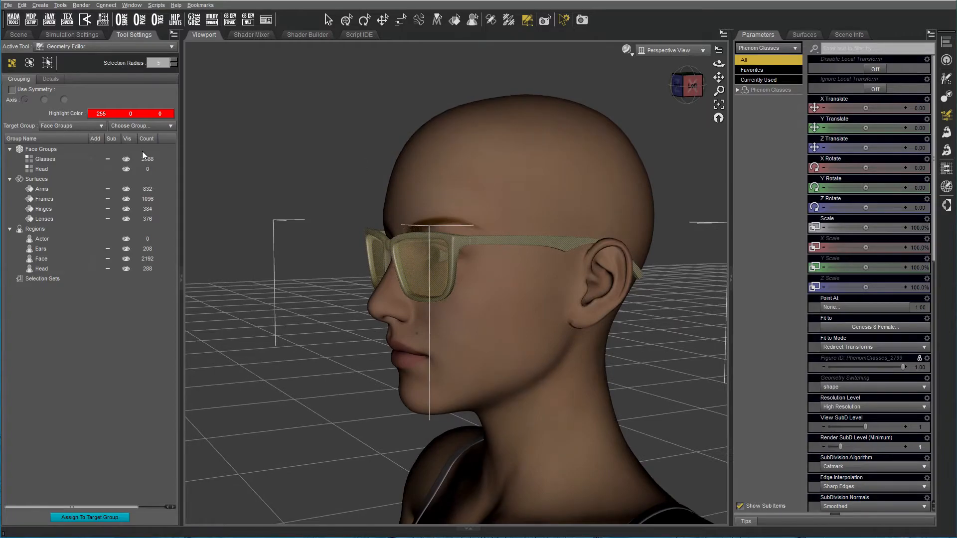
pyautogui.click(56, 169)
pyautogui.rightClick(55, 168)
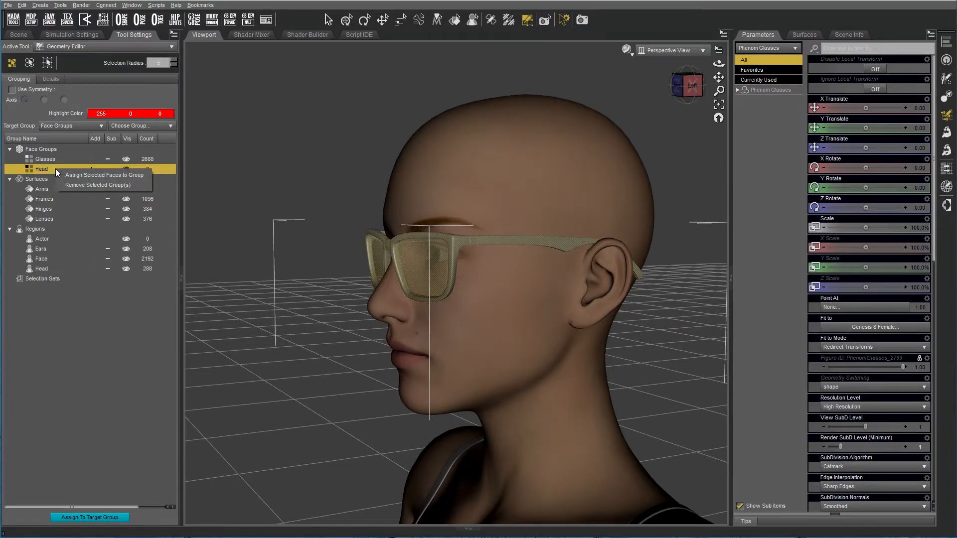
pyautogui.click(75, 185)
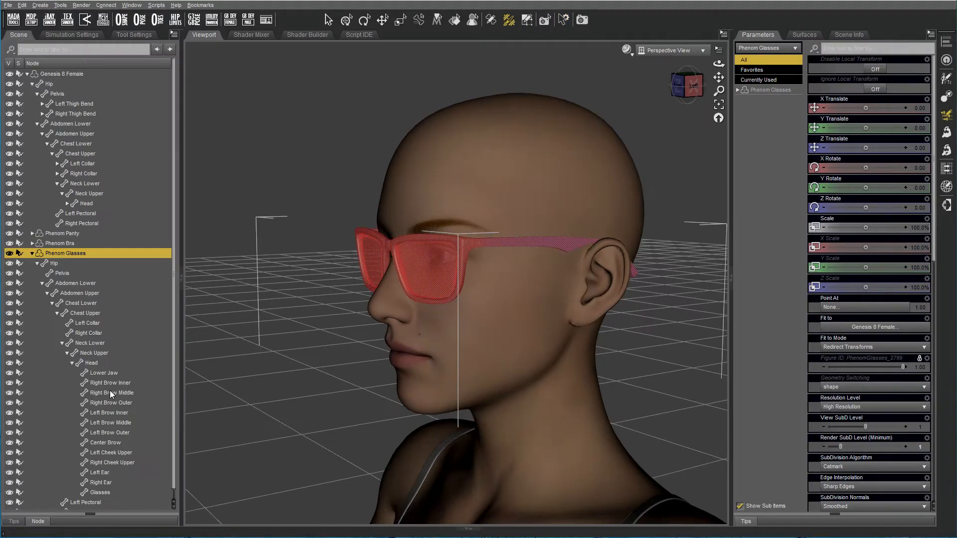
# Step: Fill all selected faces of the glasses with 100% weight on the Glasses bone's General Weights map
pyautogui.click(109, 360)
pyautogui.moveTo(556, 310); pyautogui.dragTo(561, 311, button='middle')
pyautogui.click(110, 491)
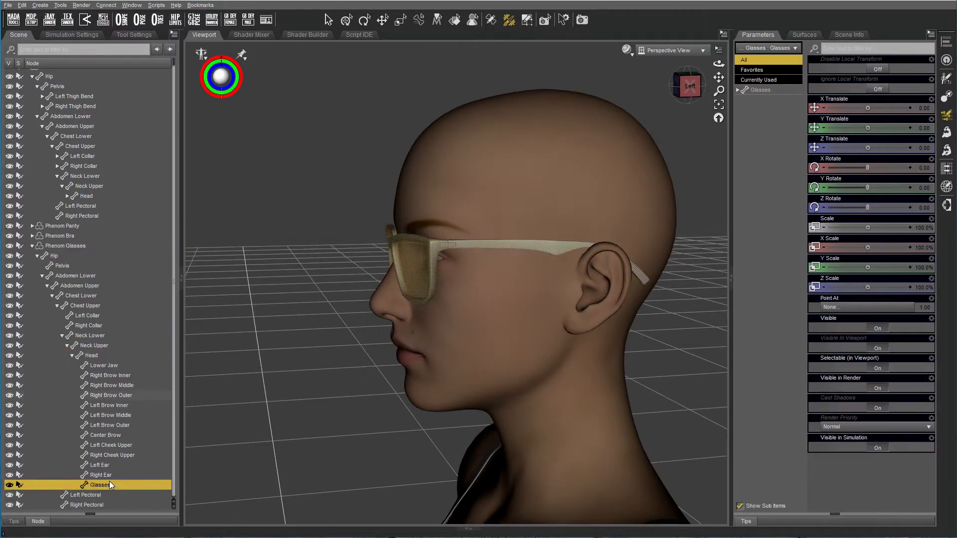
pyautogui.click(134, 35)
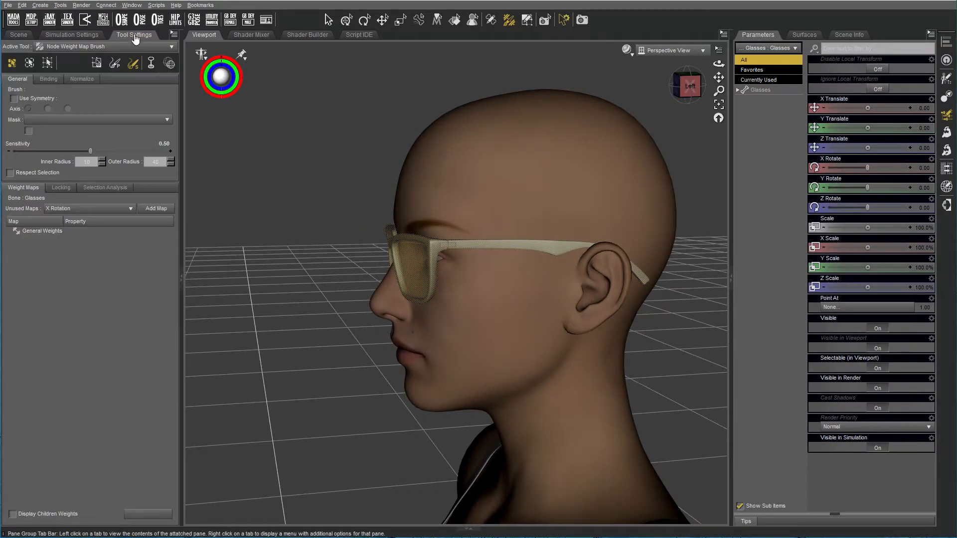
pyautogui.click(59, 232)
pyautogui.rightClick(474, 240)
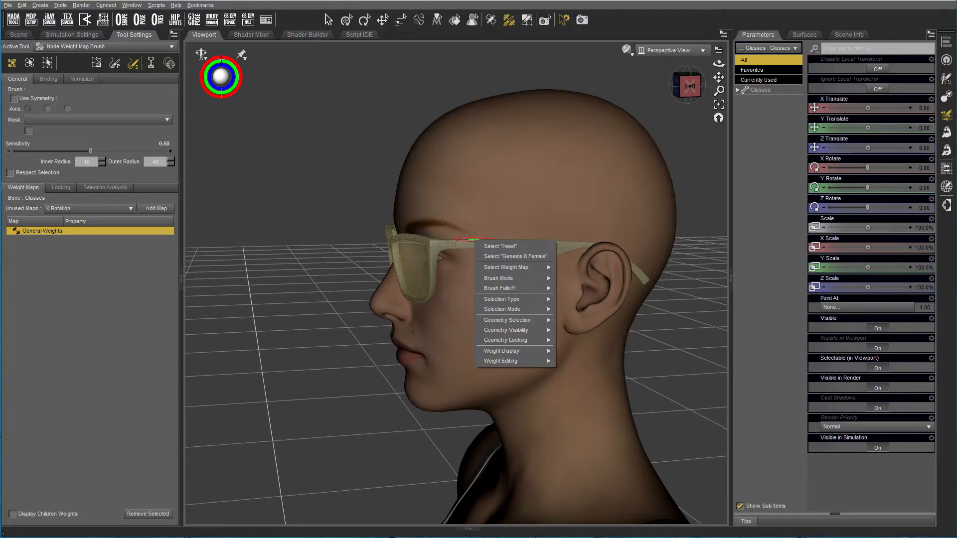
pyautogui.moveTo(534, 361)
pyautogui.click(578, 358)
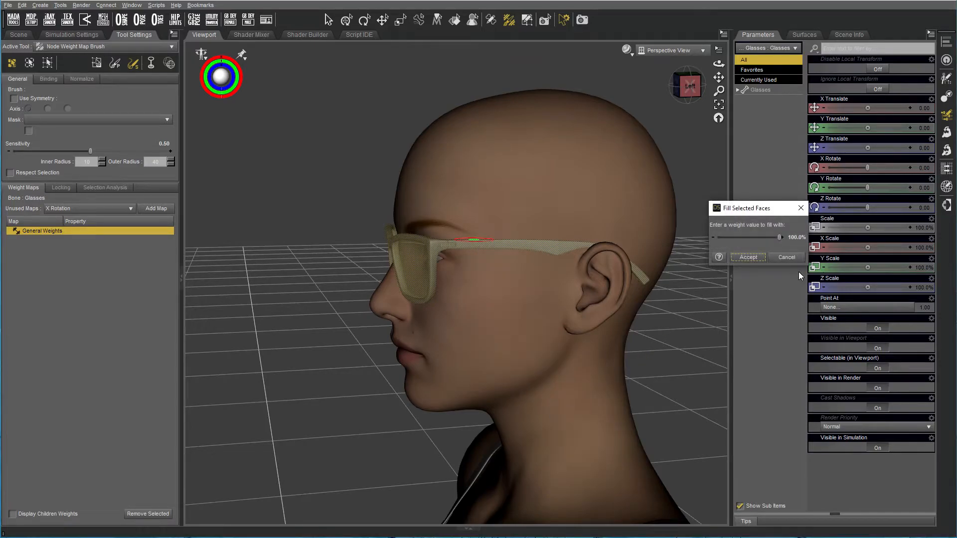
pyautogui.click(749, 258)
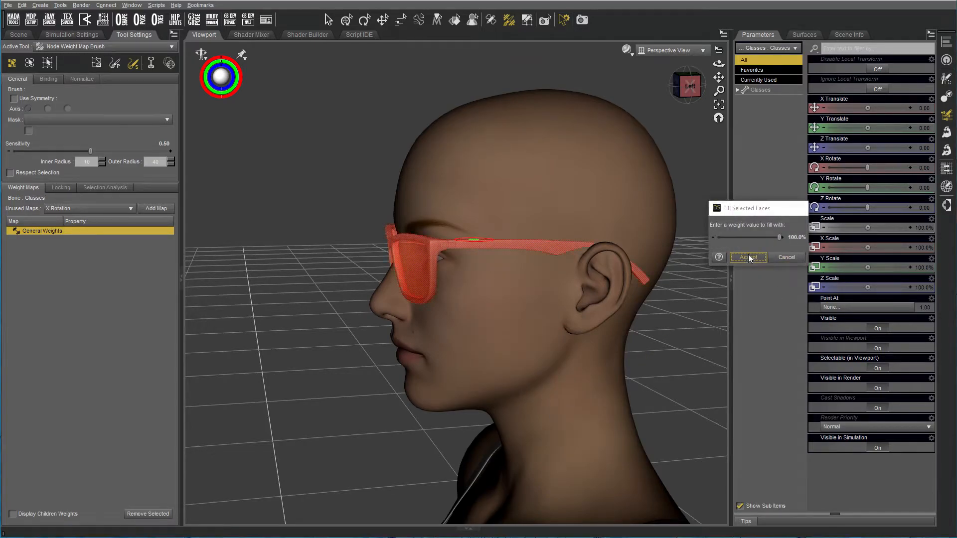
# Step: Assign the Glasses face group as the Glasses bone's selection group in the Joint Editor
pyautogui.click(328, 20)
pyautogui.click(491, 20)
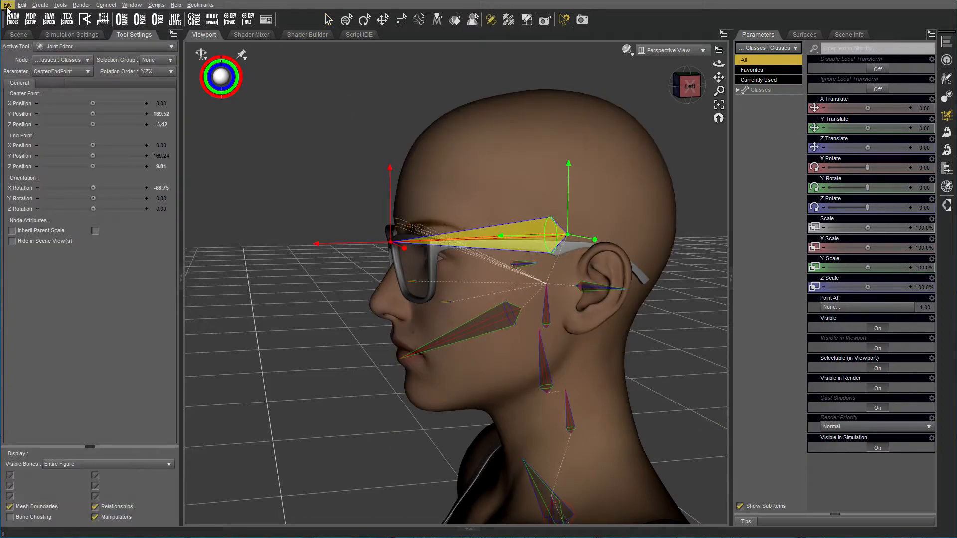
pyautogui.click(19, 35)
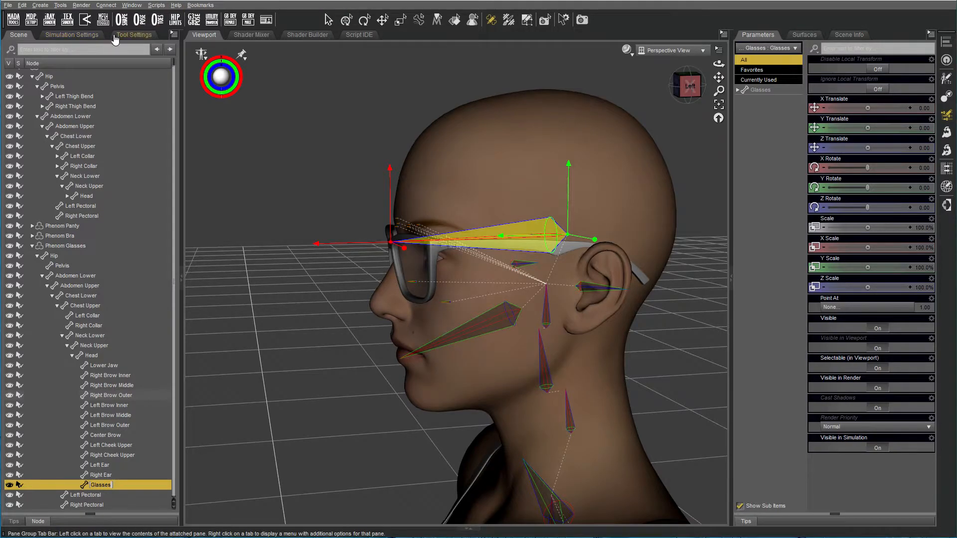
pyautogui.click(134, 34)
pyautogui.click(164, 61)
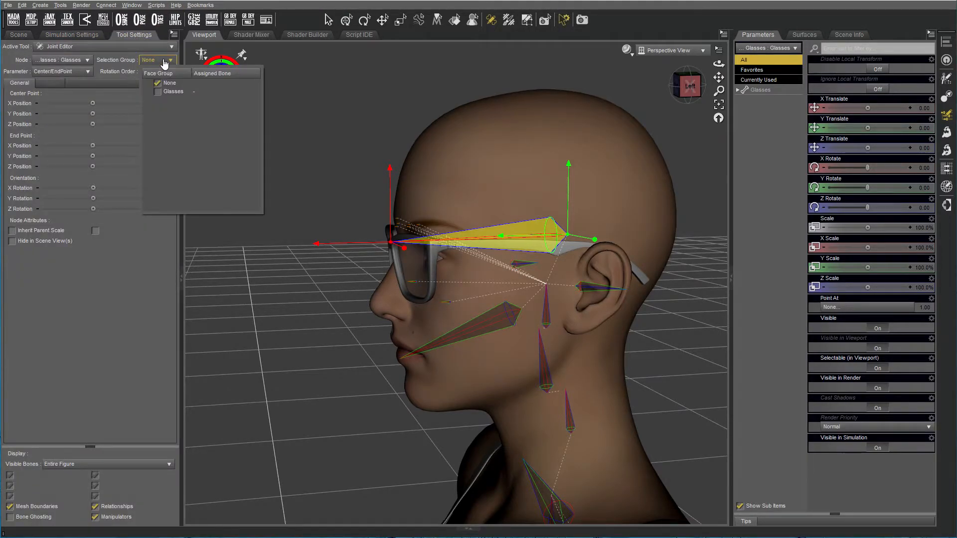
pyautogui.click(159, 94)
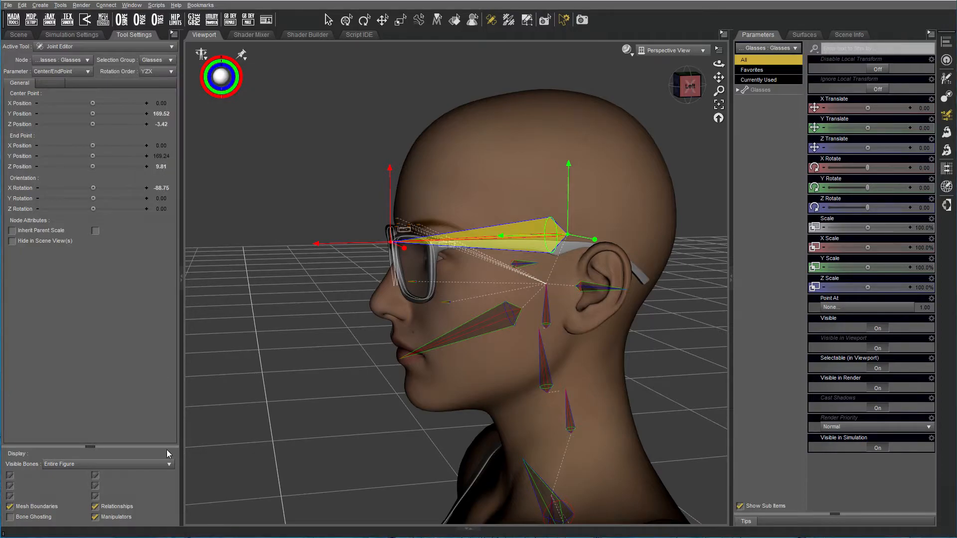
# Step: Memorize the rigging of the selected Glasses bone
pyautogui.moveTo(323, 239); pyautogui.dragTo(311, 233, button='middle')
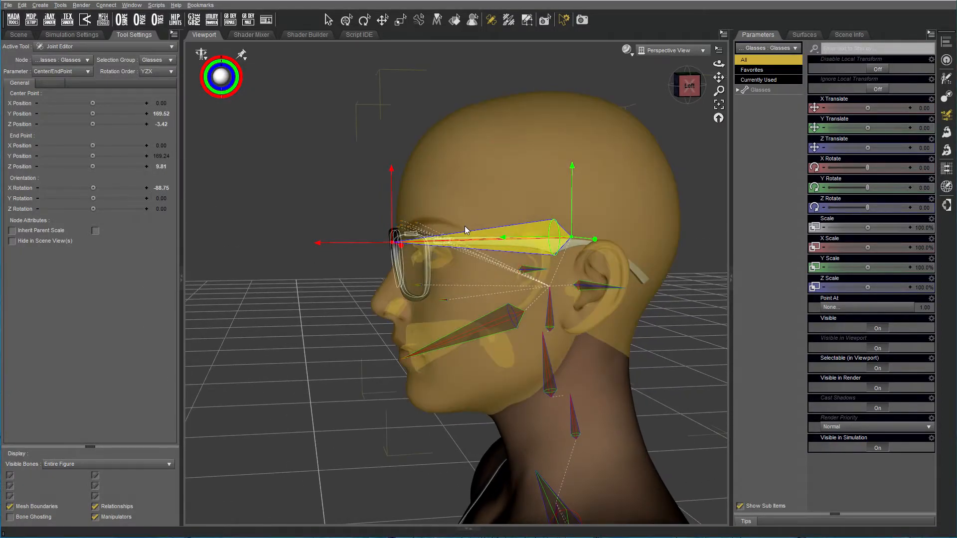
pyautogui.rightClick(528, 229)
pyautogui.moveTo(561, 311)
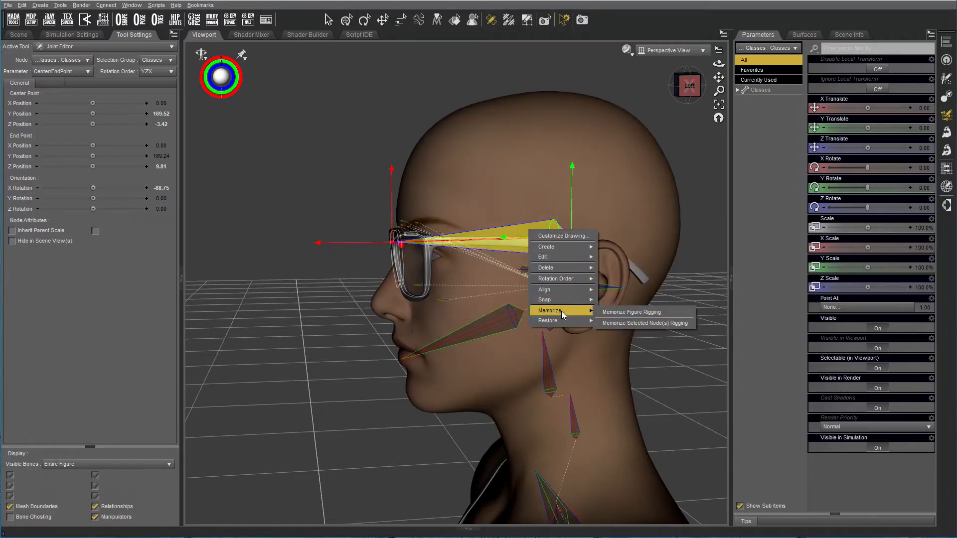
pyautogui.click(638, 323)
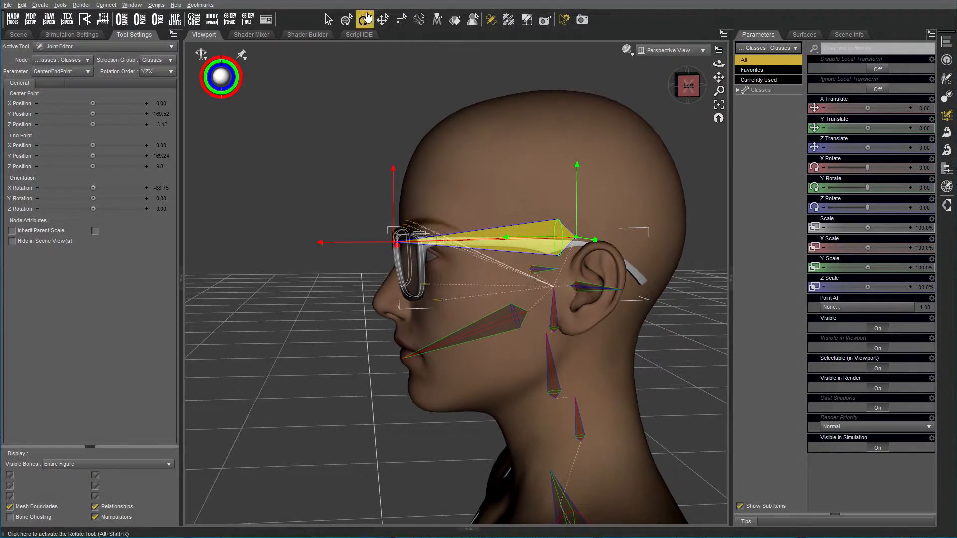
# Step: Test the Glasses bone's pivot in side view with an X rotation of about -28.3
pyautogui.click(328, 19)
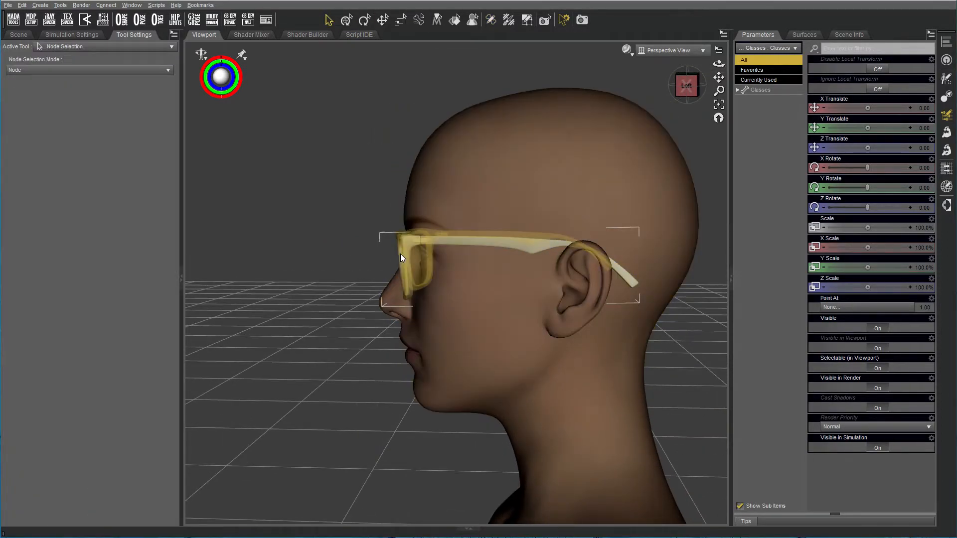
pyautogui.moveTo(867, 168)
pyautogui.mouseDown()
pyautogui.moveTo(879, 172)
pyautogui.moveTo(842, 176)
pyautogui.moveTo(861, 183)
pyautogui.mouseUp()
pyautogui.moveTo(691, 234)
pyautogui.mouseDown(button='middle')
pyautogui.moveTo(728, 240)
pyautogui.moveTo(700, 237)
pyautogui.moveTo(742, 255)
pyautogui.moveTo(760, 239)
pyautogui.moveTo(684, 233)
pyautogui.mouseUp(button='middle')
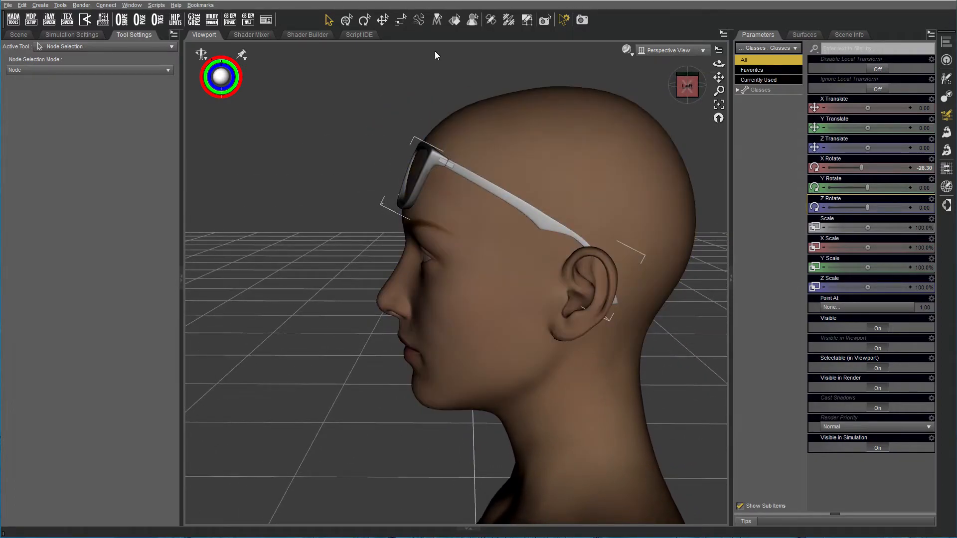
# Step: Raise the Glasses bone's center point to about Y 170.73 and test an X rotation of about -30.57
pyautogui.click(491, 20)
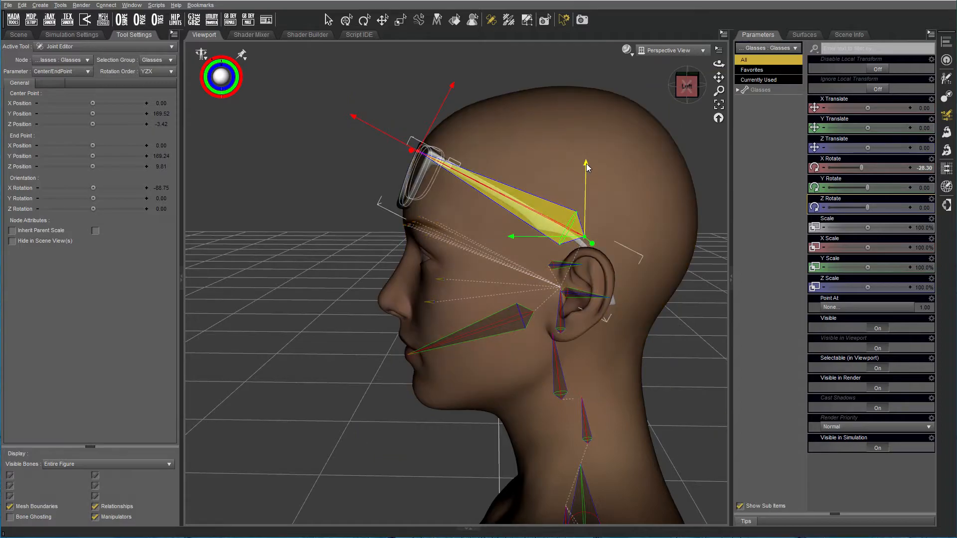
pyautogui.moveTo(586, 164)
pyautogui.mouseDown()
pyautogui.moveTo(591, 131)
pyautogui.moveTo(590, 145)
pyautogui.mouseUp()
pyautogui.moveTo(869, 172)
pyautogui.mouseDown()
pyautogui.moveTo(884, 175)
pyautogui.moveTo(860, 169)
pyautogui.mouseUp()
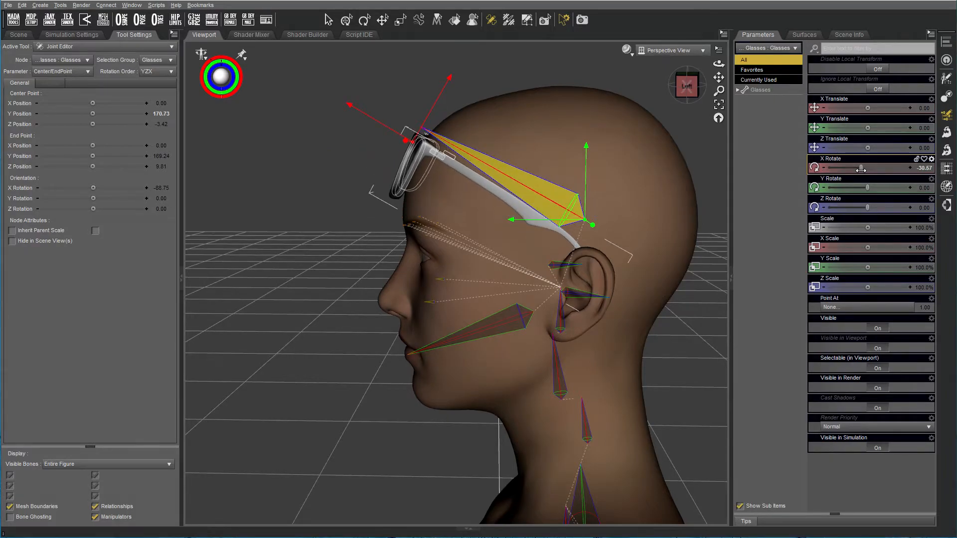
# Step: Adjust the Glasses bone's end point to about Z 9.73 and center point to about Y 169.73, then reset its X rotation
pyautogui.moveTo(633, 197); pyautogui.dragTo(336, 97, button='middle')
pyautogui.moveTo(652, 349); pyautogui.dragTo(618, 373, button='middle')
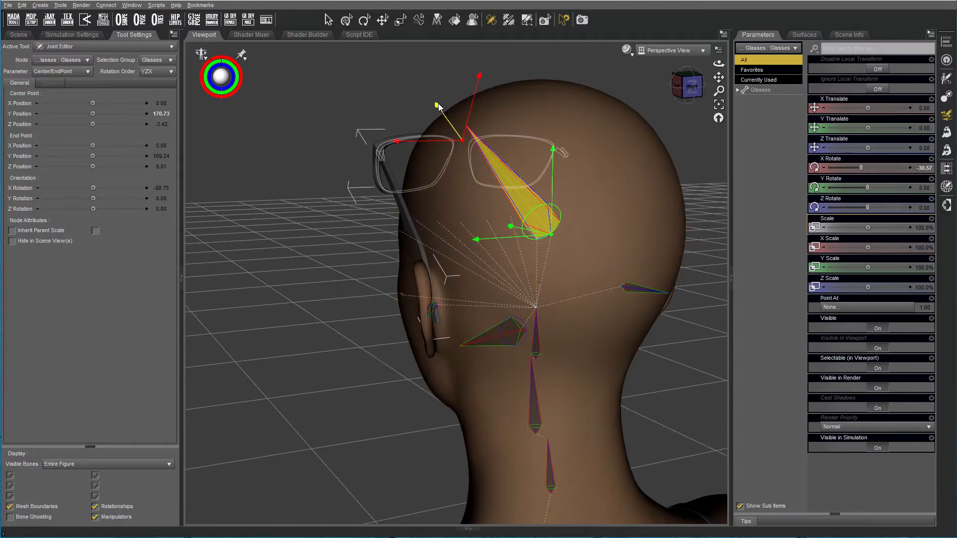
pyautogui.moveTo(438, 108); pyautogui.dragTo(439, 108)
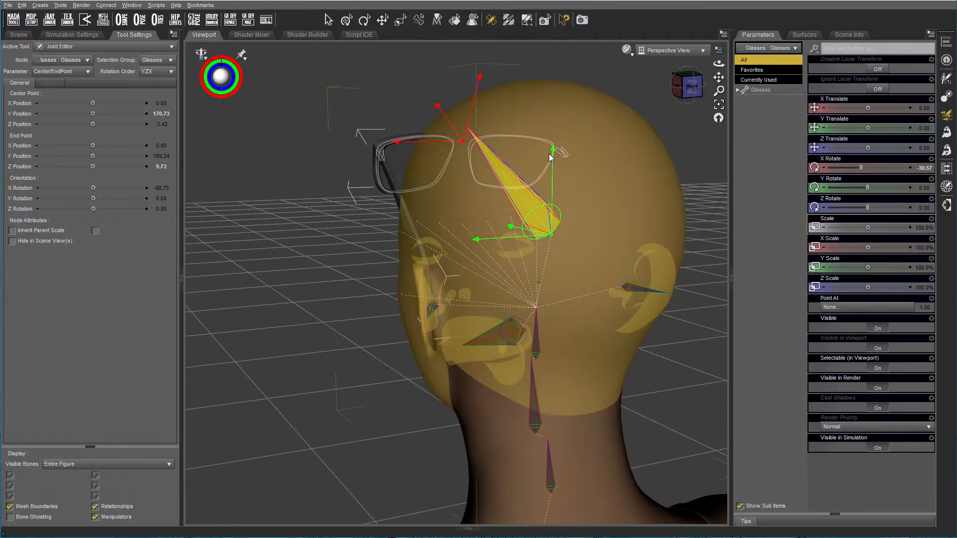
pyautogui.moveTo(554, 150); pyautogui.dragTo(648, 172)
pyautogui.moveTo(528, 319); pyautogui.dragTo(392, 319, button='middle')
pyautogui.moveTo(685, 398); pyautogui.dragTo(583, 397, button='middle')
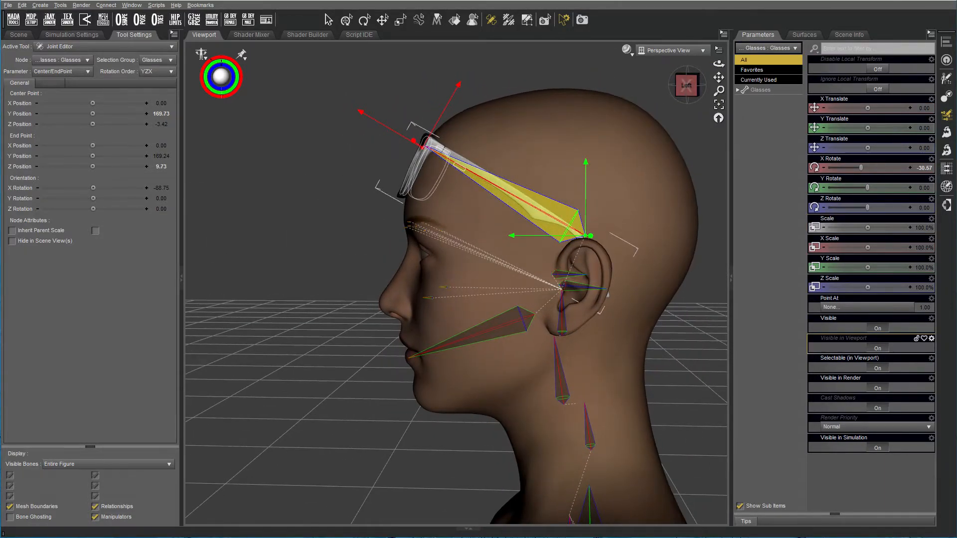
pyautogui.keyDown('alt'); pyautogui.click(878, 169); pyautogui.keyUp('alt')
# Step: Test the Glasses bone's sideways motion with a Y rotation of about -12.45 and a Z rotation of about 26.04
pyautogui.moveTo(697, 213); pyautogui.dragTo(621, 206, button='right')
pyautogui.moveTo(620, 205); pyautogui.dragTo(675, 214, button='middle')
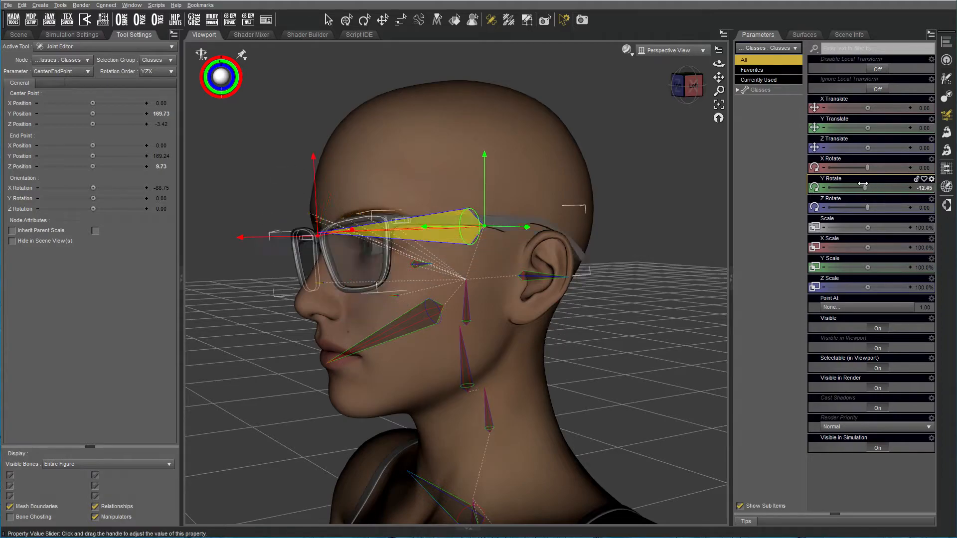
pyautogui.moveTo(866, 208); pyautogui.dragTo(868, 208)
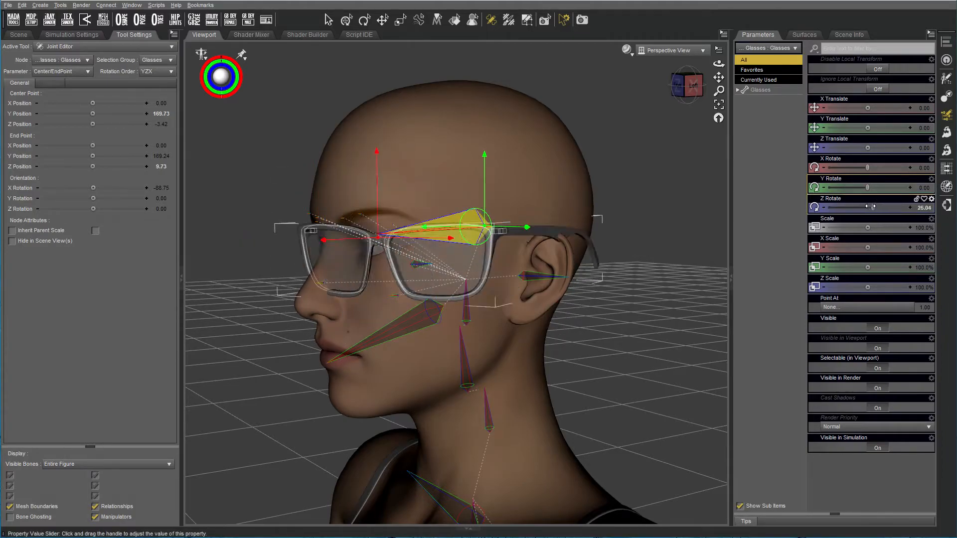
# Step: Limit the Glasses bone's Z Rotate parameter to a minimum of -2 and a maximum of 2
pyautogui.click(930, 199)
pyautogui.click(922, 207)
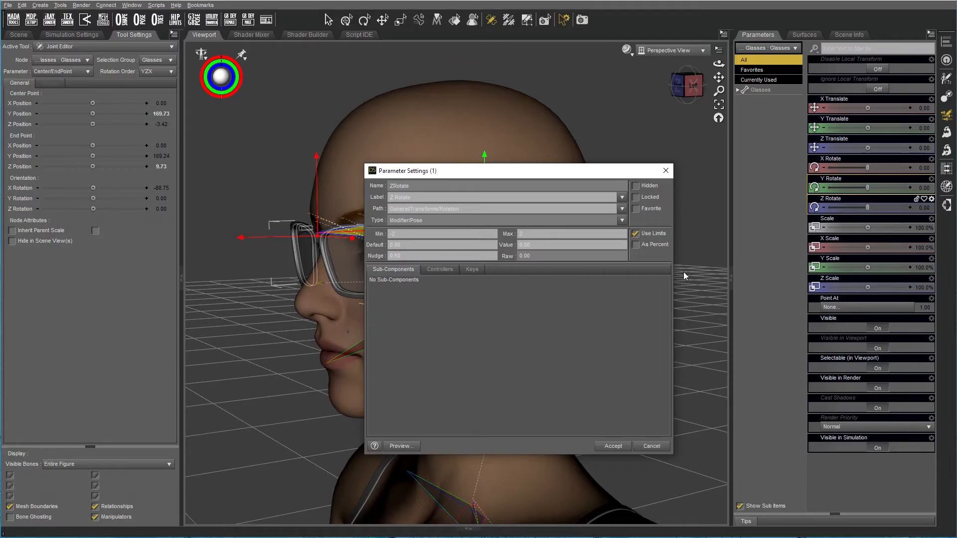
pyautogui.click(613, 446)
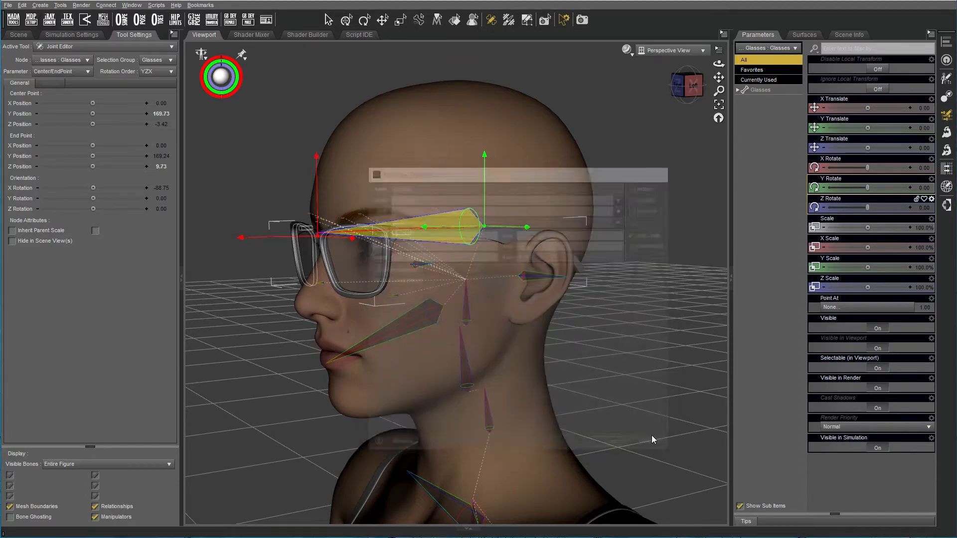
# Step: Test the Z rotation limit by turning the Glasses bone to -2 and reset the rotation to 0
pyautogui.moveTo(868, 190); pyautogui.dragTo(759, 206)
pyautogui.hotkey('ctrl', 'z')
pyautogui.moveTo(868, 207); pyautogui.dragTo(736, 239)
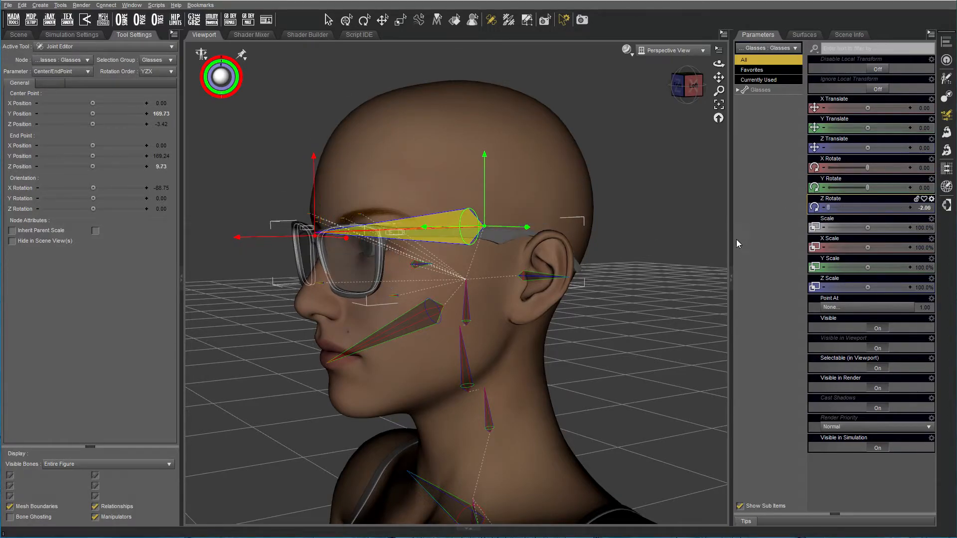
pyautogui.keyDown('alt'); pyautogui.click(887, 209); pyautogui.keyUp('alt')
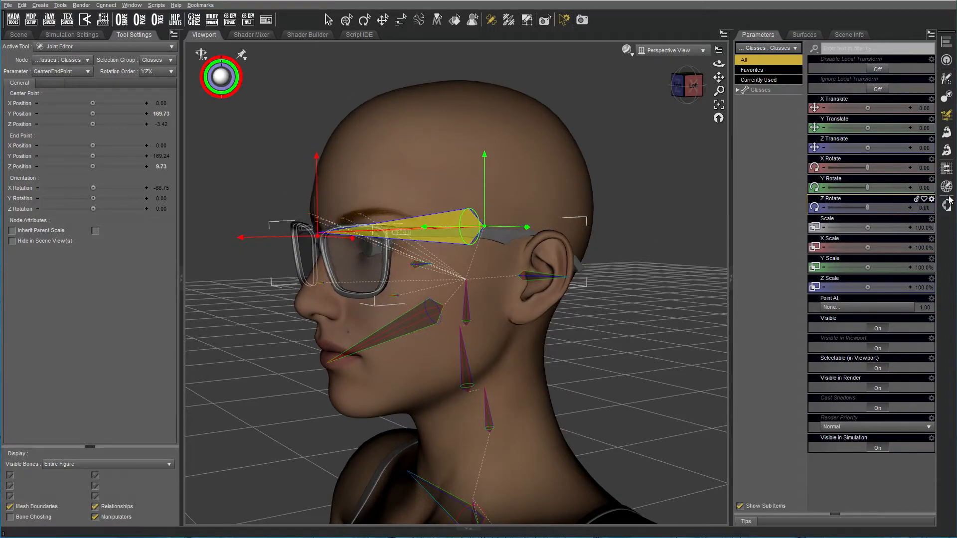
# Step: Hide the Glasses bone's Z Rotate and Y Rotate parameters
pyautogui.click(915, 200)
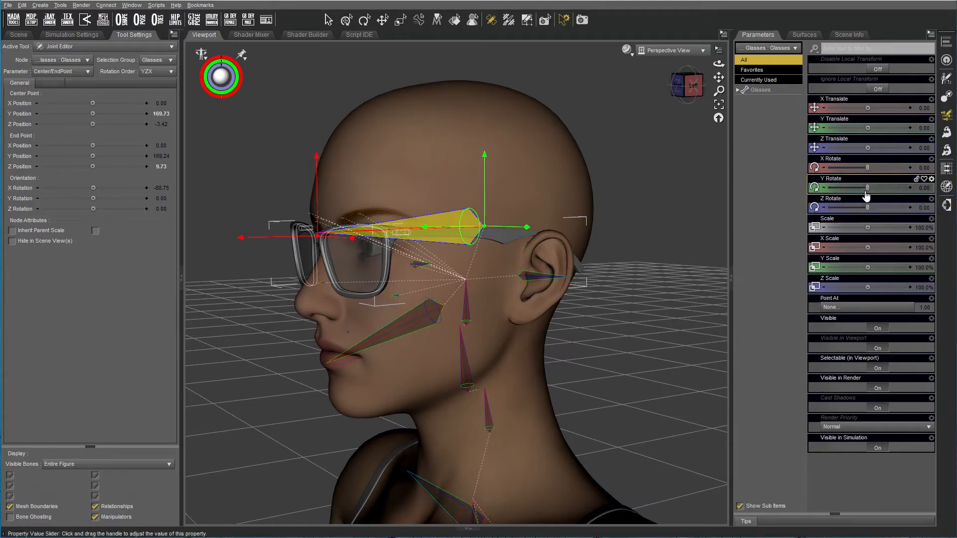
pyautogui.click(931, 181)
pyautogui.click(923, 187)
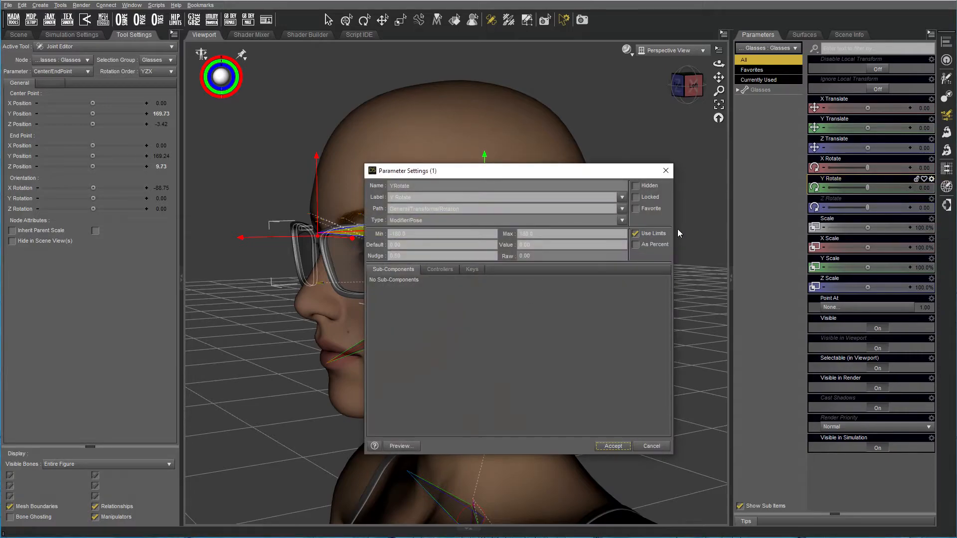
pyautogui.click(636, 185)
pyautogui.click(613, 447)
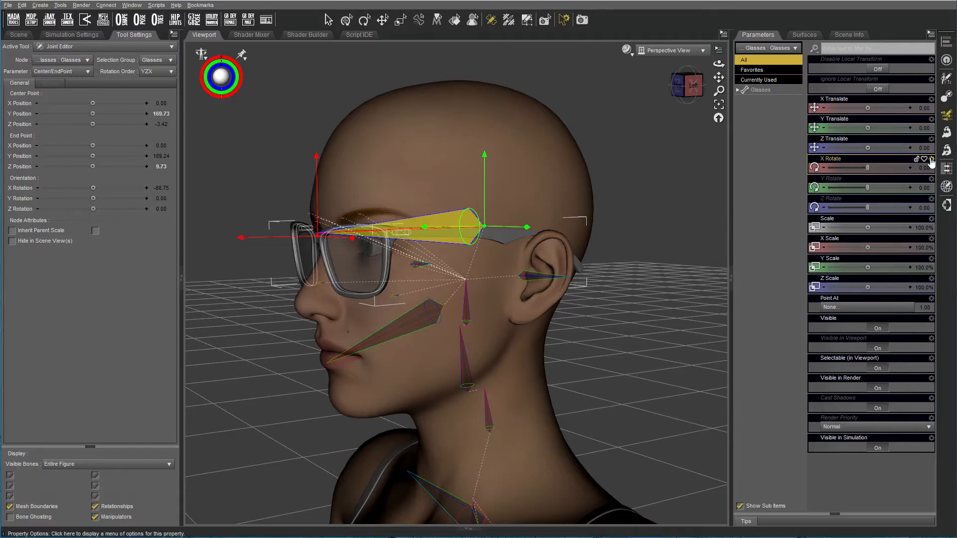
# Step: Change the label of the Glasses bone's X Rotate parameter to Up Down
pyautogui.click(931, 159)
pyautogui.click(916, 171)
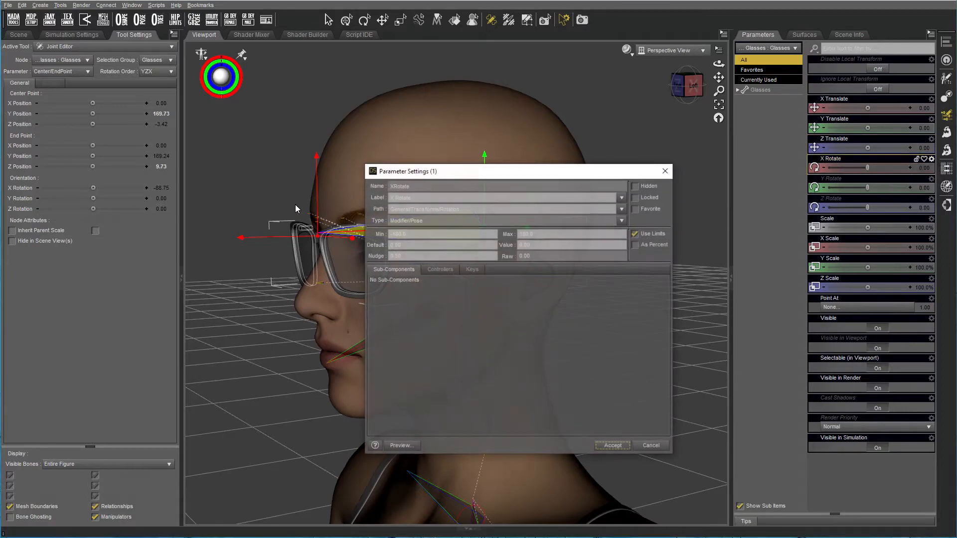
pyautogui.write('Up')
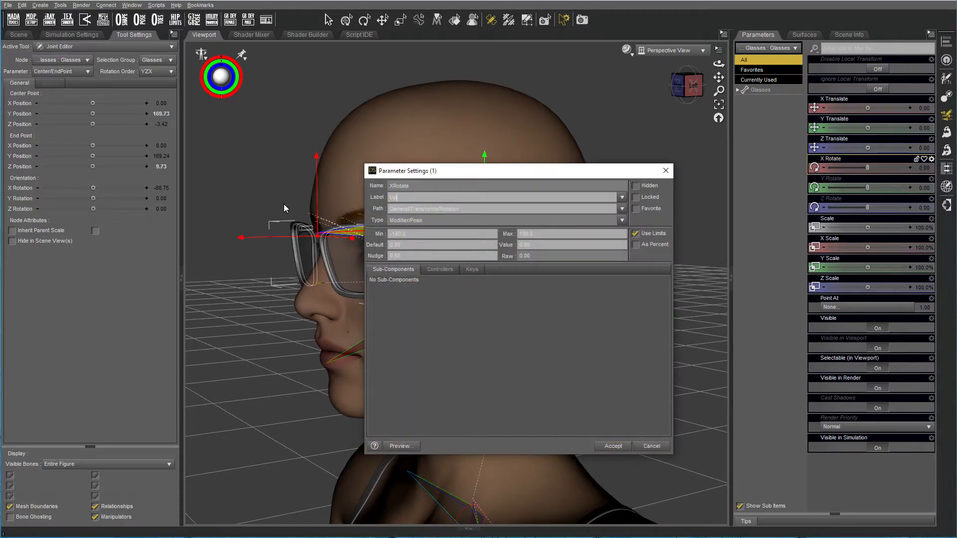
pyautogui.write(' Down')
pyautogui.press('Return')
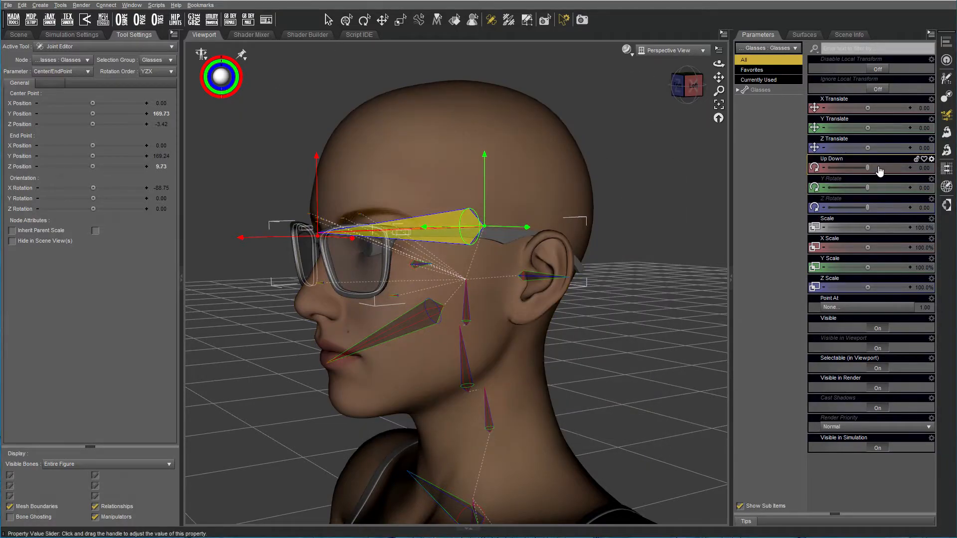
# Step: Raise the glasses onto the head in side view with an Up Down value of about -30.57
pyautogui.moveTo(872, 168)
pyautogui.mouseDown()
pyautogui.moveTo(857, 168)
pyautogui.moveTo(868, 168)
pyautogui.mouseUp()
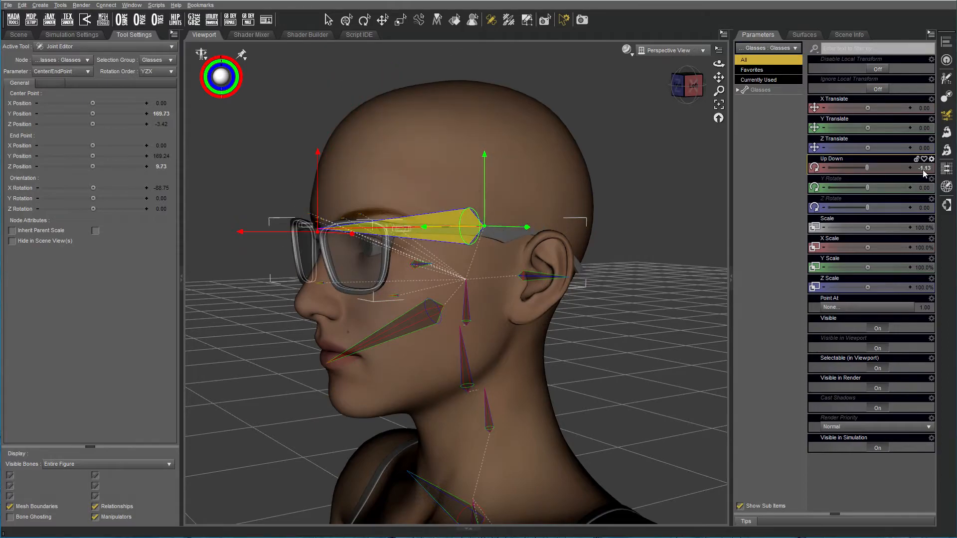
pyautogui.keyDown('alt'); pyautogui.click(880, 172); pyautogui.keyUp('alt')
pyautogui.moveTo(868, 168); pyautogui.dragTo(866, 168)
pyautogui.click(329, 20)
pyautogui.keyDown('ctrl'); pyautogui.keyDown('alt'); pyautogui.moveTo(678, 203); pyautogui.dragTo(860, 178); pyautogui.keyUp('alt'); pyautogui.keyUp('ctrl')
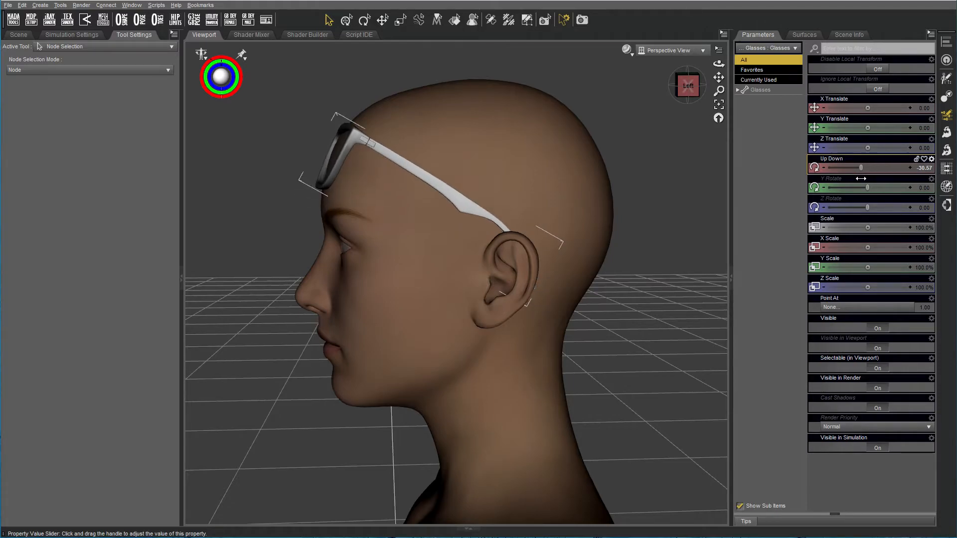
# Step: Set the minimum limit of the Up Down parameter to -30
pyautogui.click(932, 159)
pyautogui.click(917, 167)
pyautogui.click(426, 235)
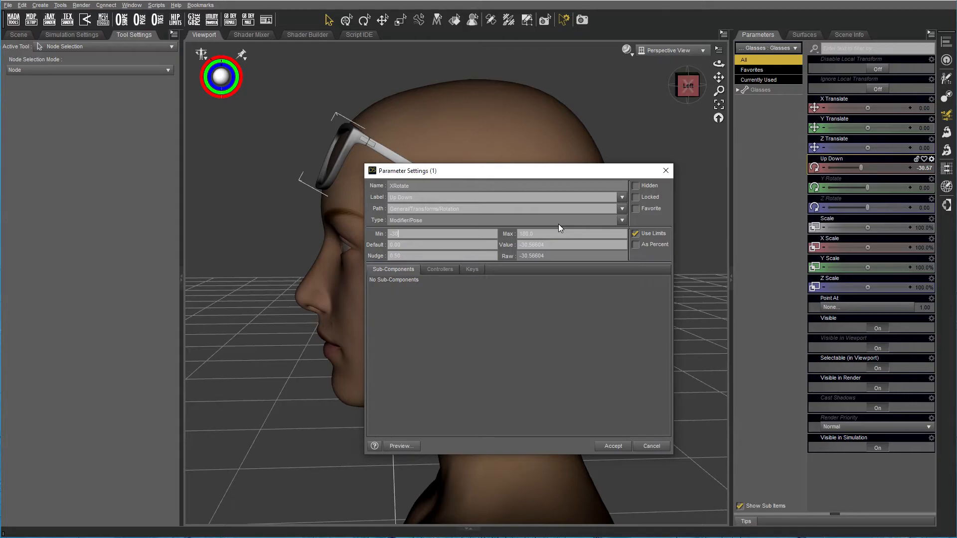
pyautogui.press('Return')
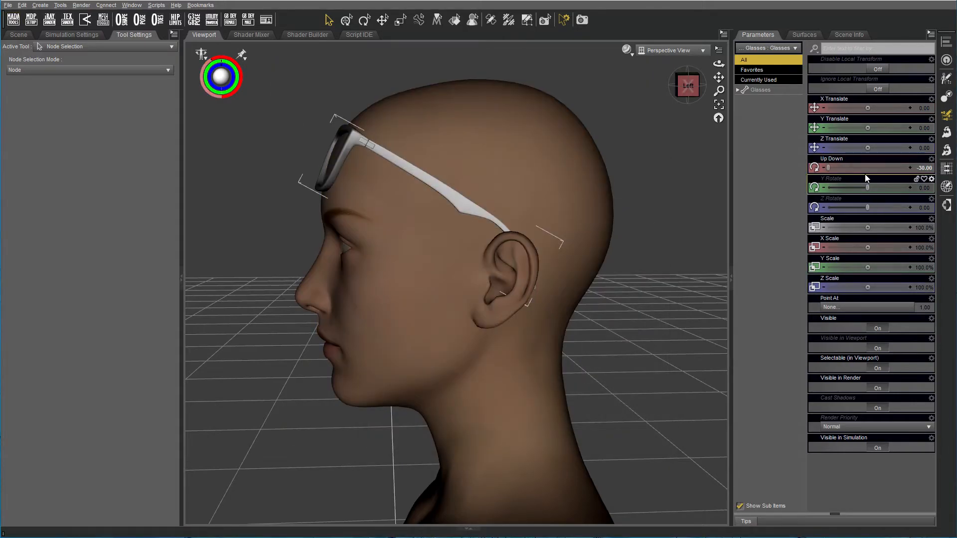
# Step: Set the maximum limit of the Glasses bone's Up Down rotation to 5, try the slider down to -30 and reset it to 0
pyautogui.keyDown('alt'); pyautogui.click(865, 172); pyautogui.keyUp('alt')
pyautogui.moveTo(840, 168)
pyautogui.mouseDown()
pyautogui.moveTo(825, 168)
pyautogui.moveTo(840, 169)
pyautogui.mouseUp()
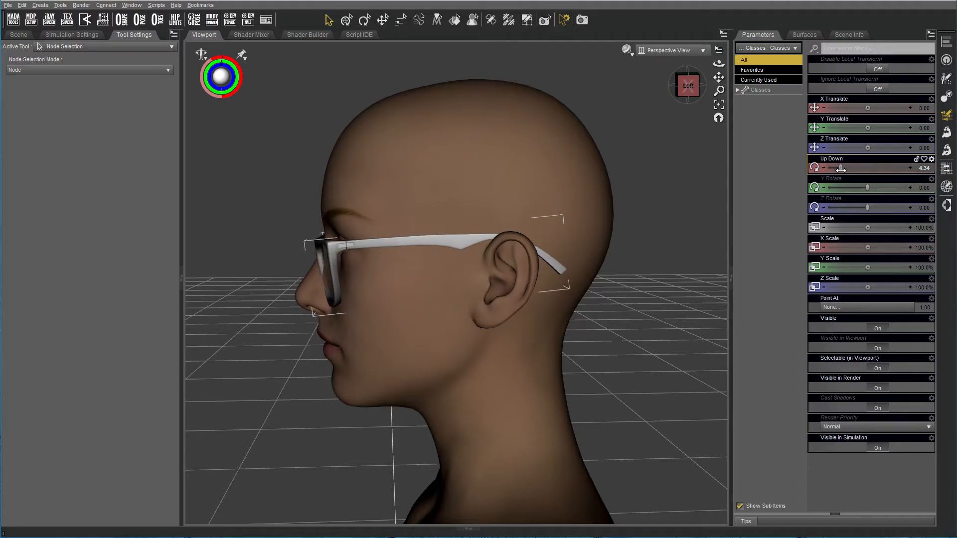
pyautogui.click(931, 159)
pyautogui.click(903, 166)
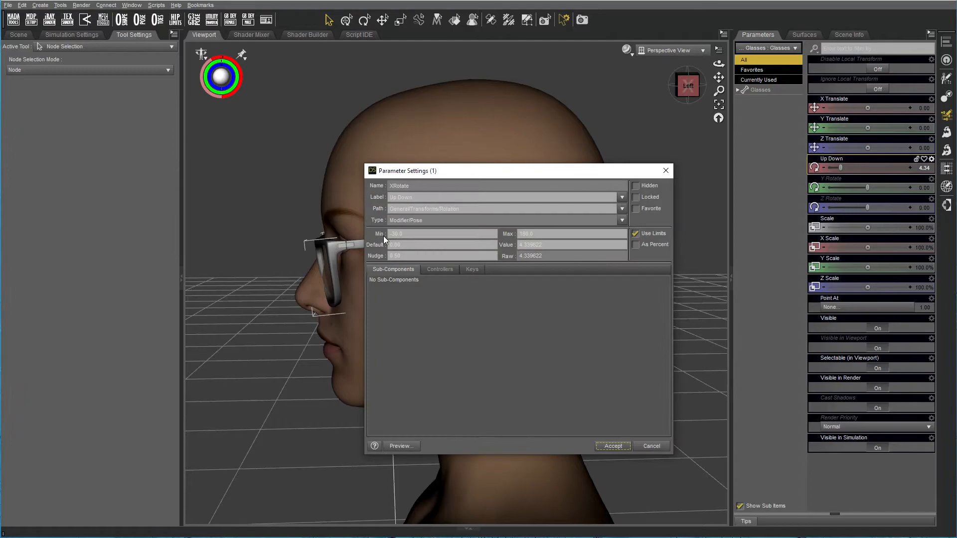
pyautogui.moveTo(588, 233); pyautogui.dragTo(380, 230)
pyautogui.write('5')
pyautogui.press('Return')
pyautogui.keyDown('alt'); pyautogui.click(874, 171); pyautogui.keyUp('alt')
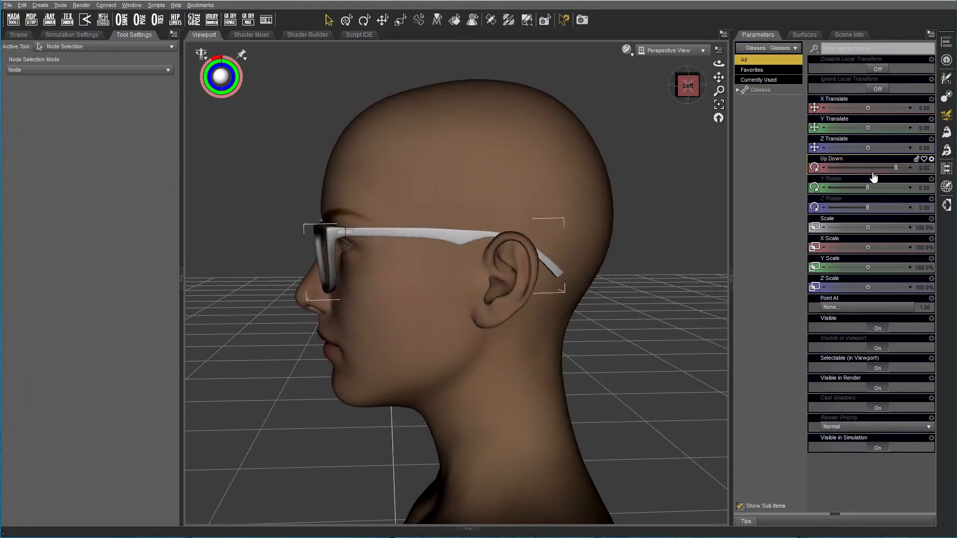
pyautogui.moveTo(897, 165); pyautogui.dragTo(733, 199)
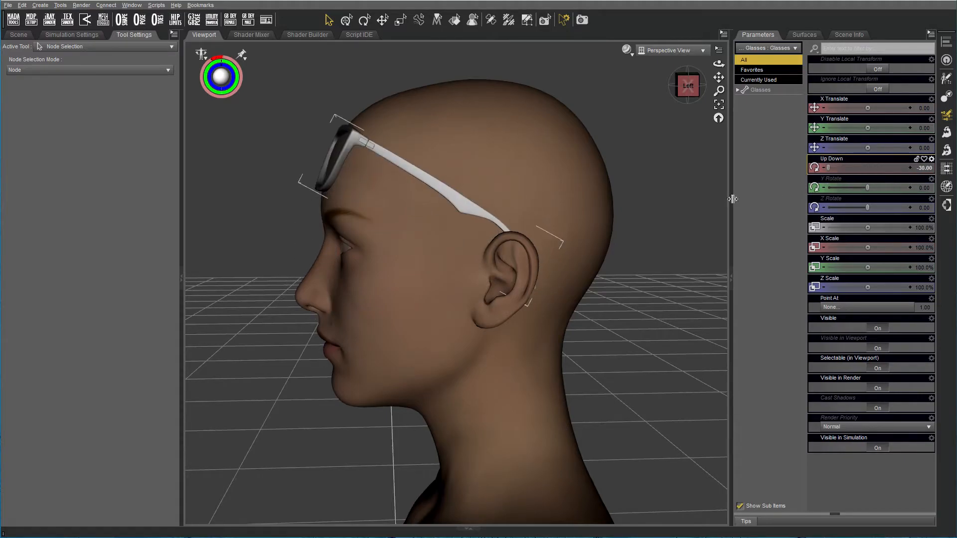
pyautogui.keyDown('alt'); pyautogui.click(876, 169); pyautogui.keyUp('alt')
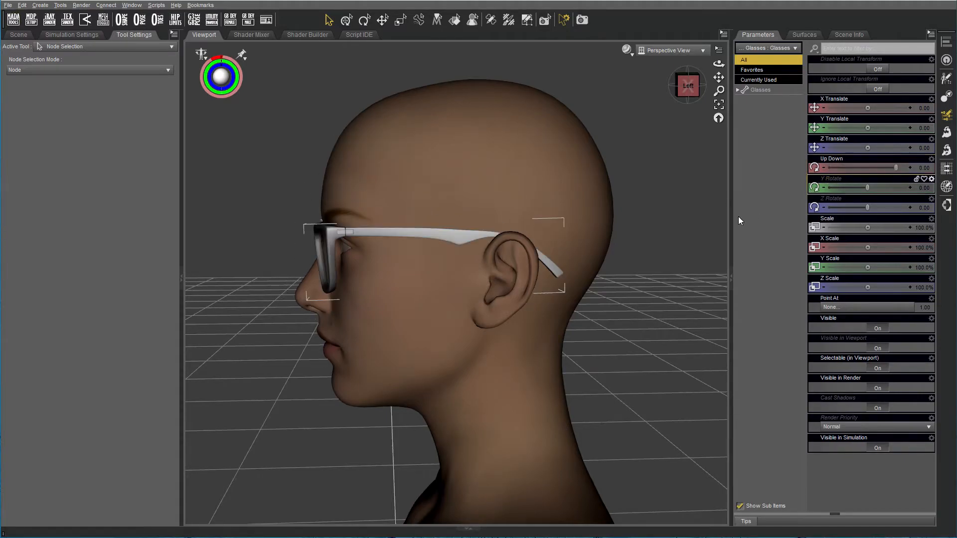
# Step: Try raising the glasses with a Y Translate of about 7.89 and reset the value to 0
pyautogui.click(536, 186)
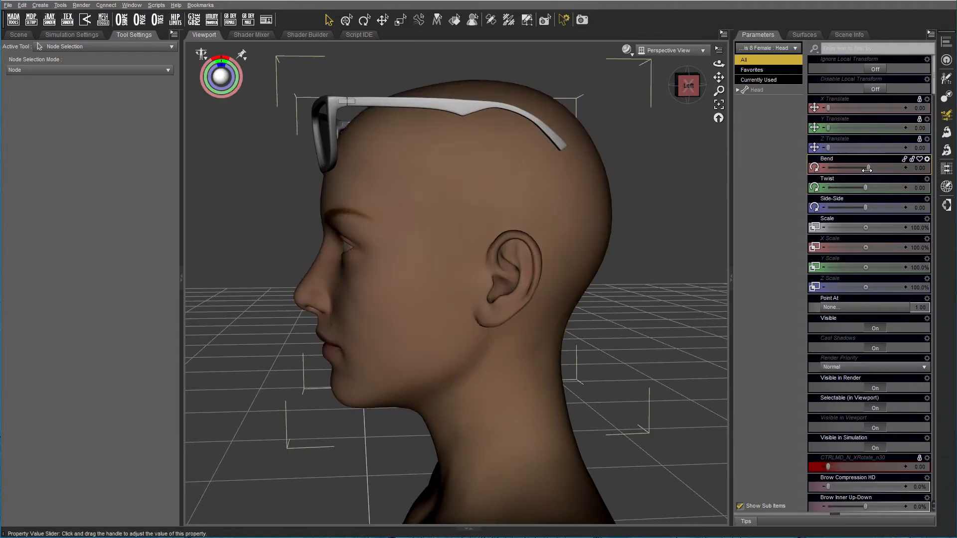
pyautogui.moveTo(882, 168)
pyautogui.mouseDown()
pyautogui.moveTo(847, 169)
pyautogui.moveTo(892, 169)
pyautogui.moveTo(875, 173)
pyautogui.mouseUp()
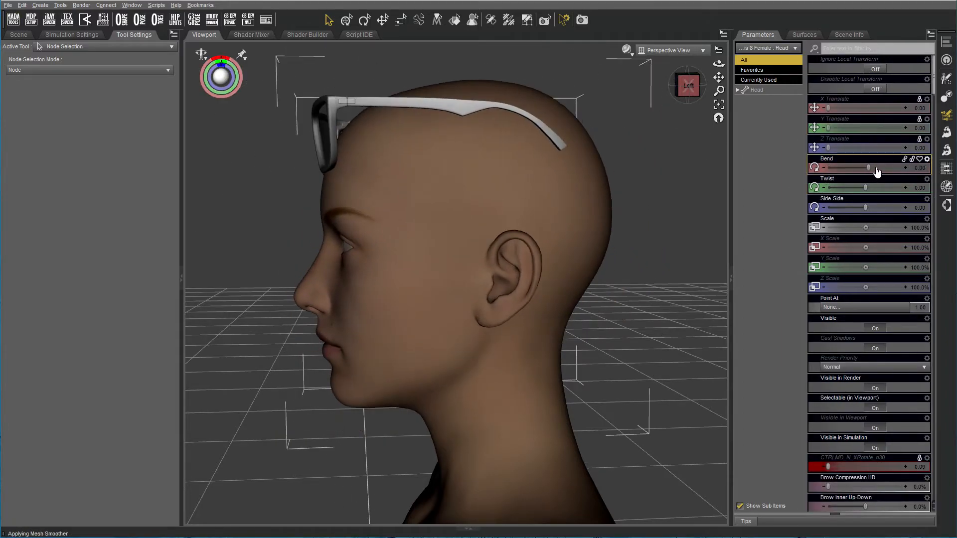
pyautogui.click(338, 113)
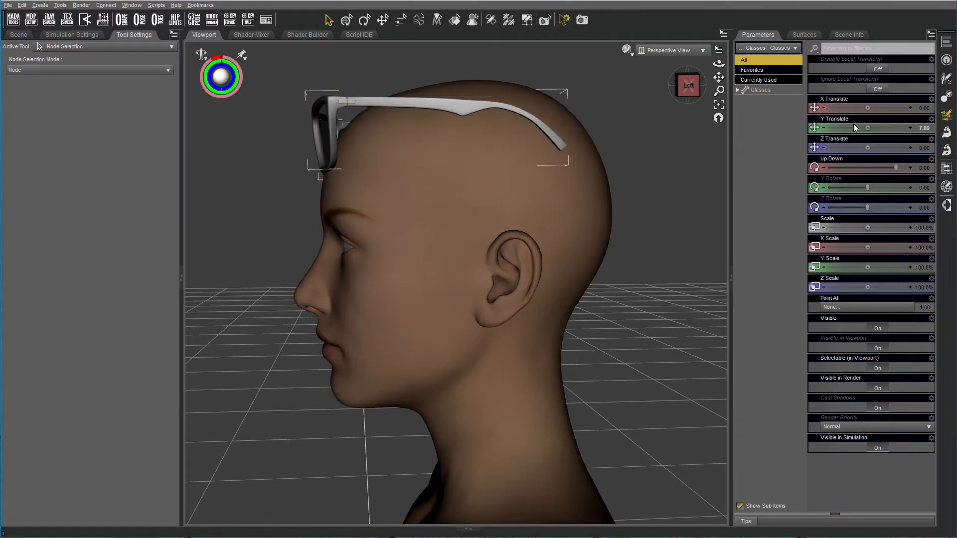
pyautogui.keyDown('alt'); pyautogui.click(870, 129); pyautogui.keyUp('alt')
# Step: Change the label of the Glasses bone's Y Translate parameter to Up Down
pyautogui.moveTo(623, 279); pyautogui.dragTo(643, 277, button='middle')
pyautogui.moveTo(625, 199); pyautogui.dragTo(645, 208, button='middle')
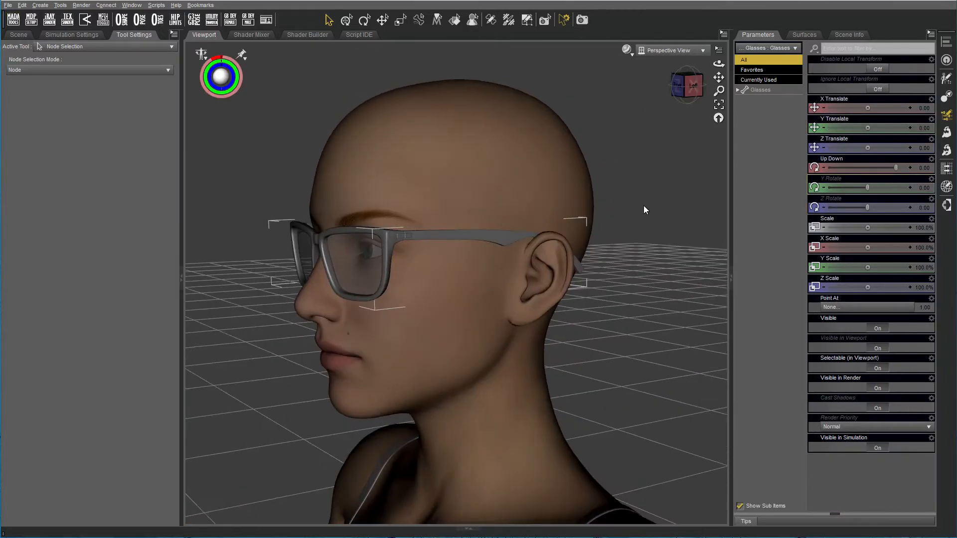
pyautogui.click(932, 119)
pyautogui.click(928, 131)
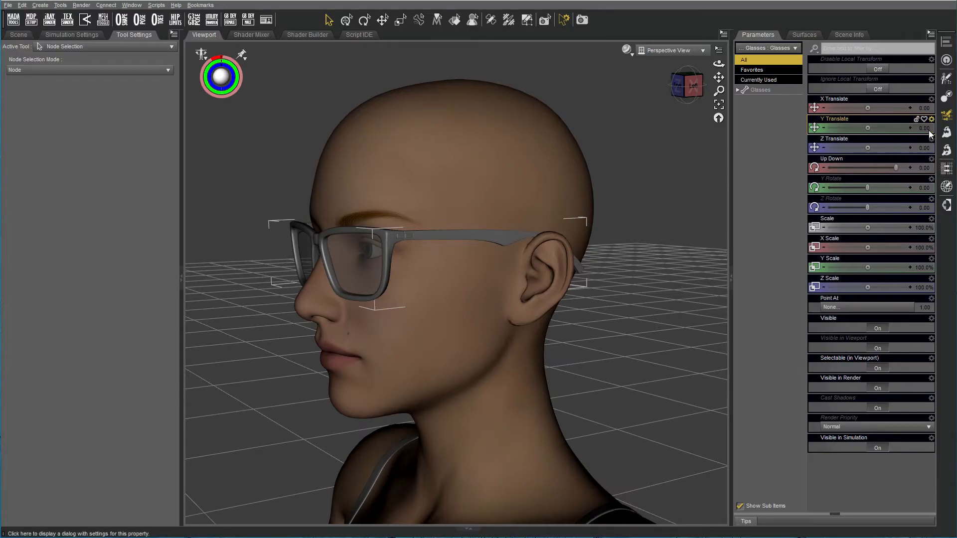
pyautogui.moveTo(422, 197); pyautogui.dragTo(357, 198)
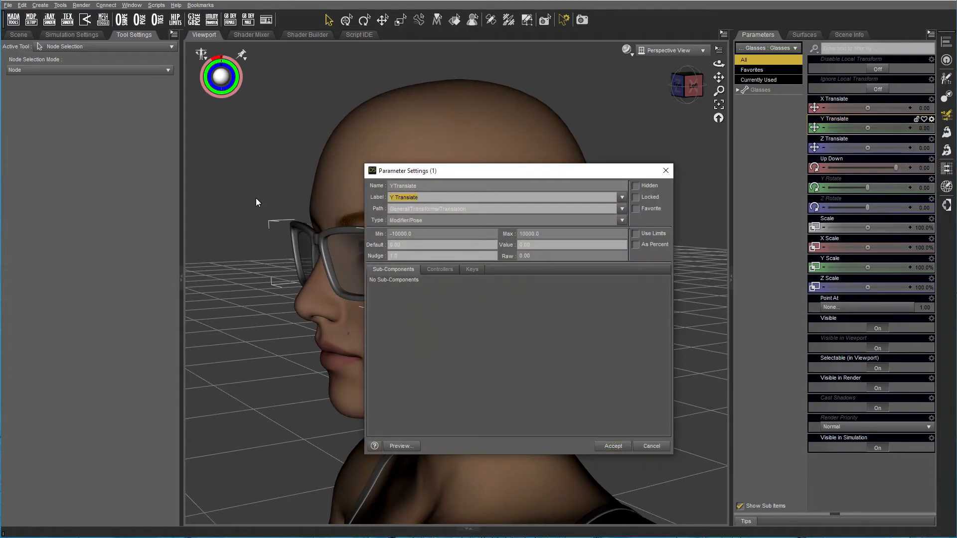
pyautogui.write('Up Down')
pyautogui.press('Return')
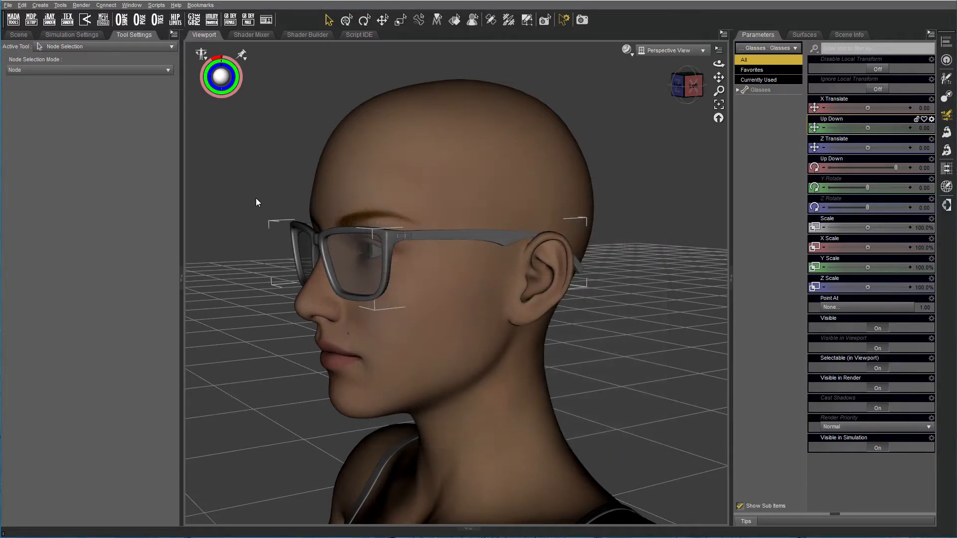
# Step: Change the label of the Glasses bone's Z Translate parameter to Front Back
pyautogui.moveTo(854, 152); pyautogui.dragTo(859, 148)
pyautogui.hotkey('ctrl', 'z')
pyautogui.click(931, 140)
pyautogui.click(914, 149)
pyautogui.tripleClick(433, 199)
pyautogui.write('Front Back')
pyautogui.press('Return')
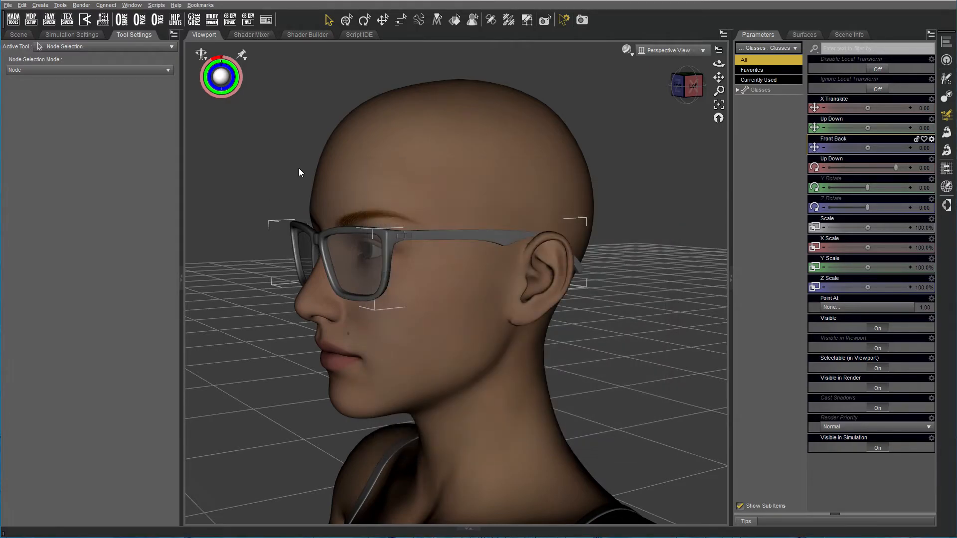
# Step: Try lowering the glasses with an Up Down translation of about -3.94 and undo the movement
pyautogui.moveTo(867, 107); pyautogui.dragTo(865, 128)
pyautogui.hotkey('ctrl', 'z')
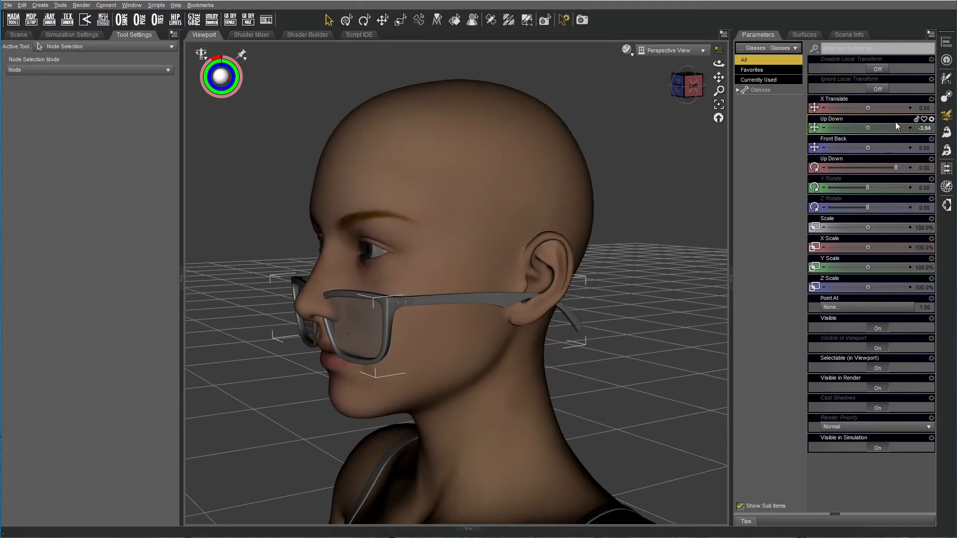
pyautogui.hotkey('ctrl', 'z')
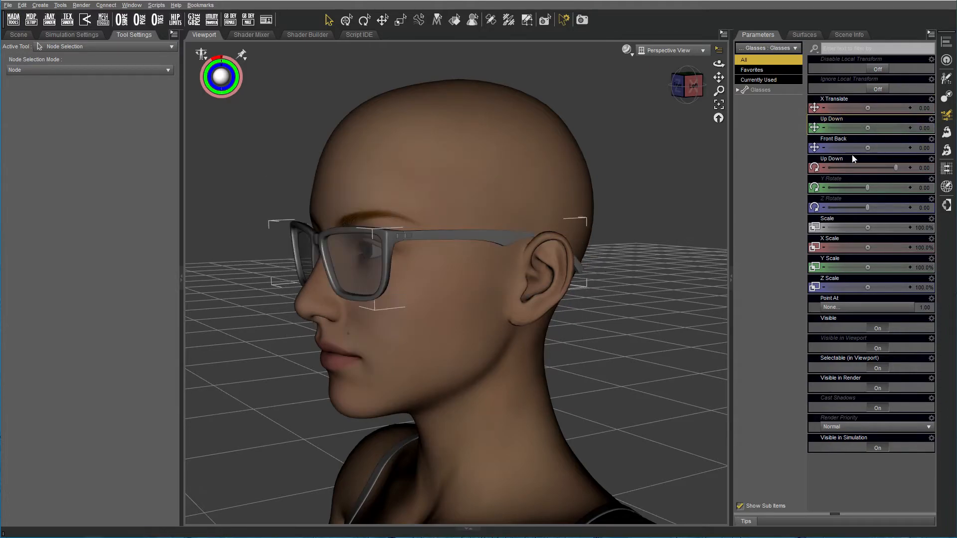
# Step: Raise the glasses with an Up Down rotation of about -13.71 and change that rotation parameter's label to Forehead
pyautogui.moveTo(904, 168); pyautogui.dragTo(866, 169)
pyautogui.rightClick(928, 165)
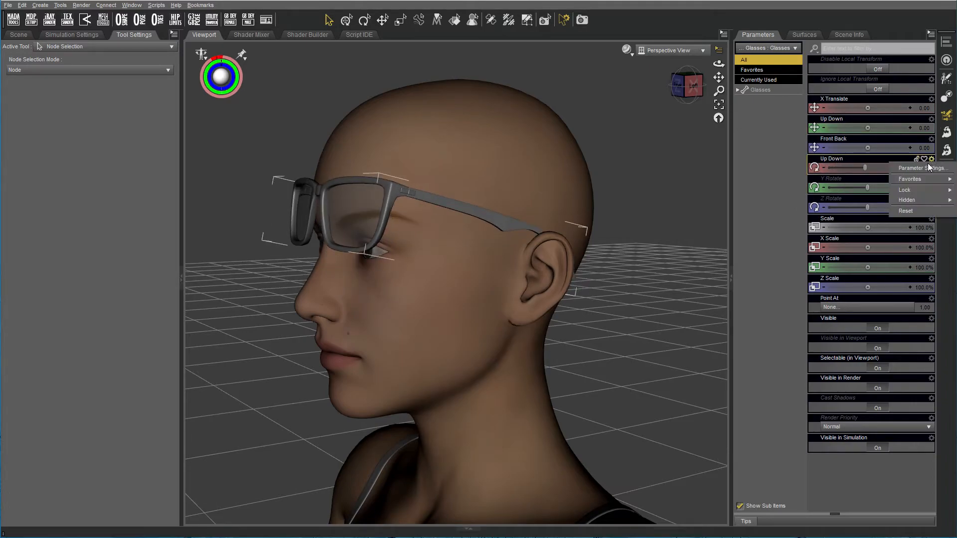
pyautogui.click(922, 168)
pyautogui.moveTo(439, 196); pyautogui.dragTo(188, 199)
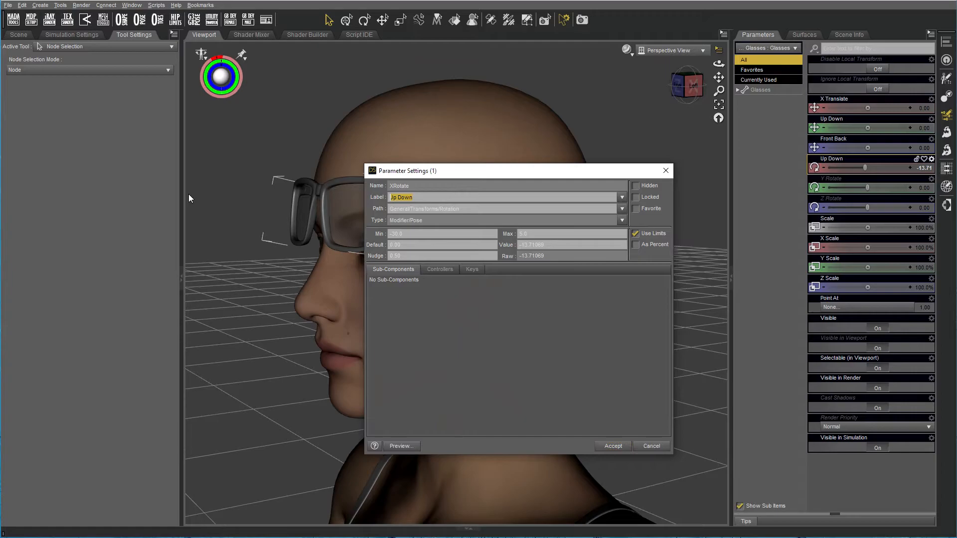
pyautogui.write('Forehead')
pyautogui.press('Return')
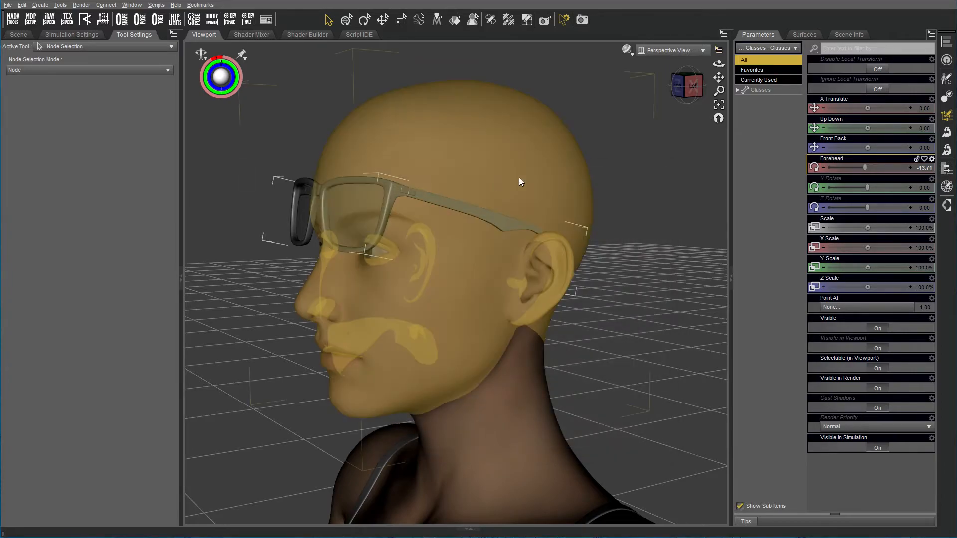
# Step: Try the Forehead control up to its limit of 5 and reset it to 0
pyautogui.click(894, 168)
pyautogui.moveTo(895, 167); pyautogui.dragTo(847, 188)
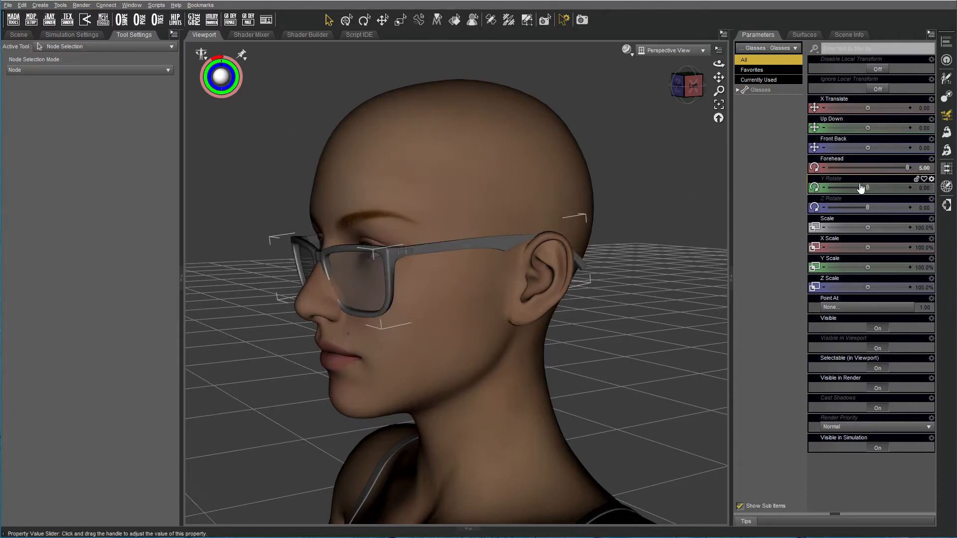
pyautogui.keyDown('alt'); pyautogui.click(870, 167); pyautogui.keyUp('alt')
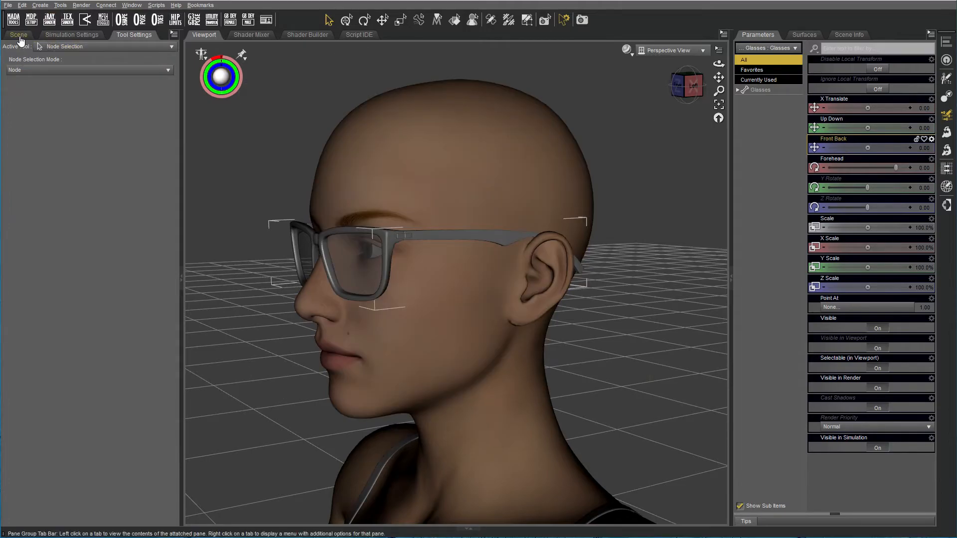
# Step: Collapse the Genesis 8 Female Hip hierarchy in the scene and select the Phenom Glasses figure
pyautogui.click(19, 34)
pyautogui.scroll(1, 52, 74)
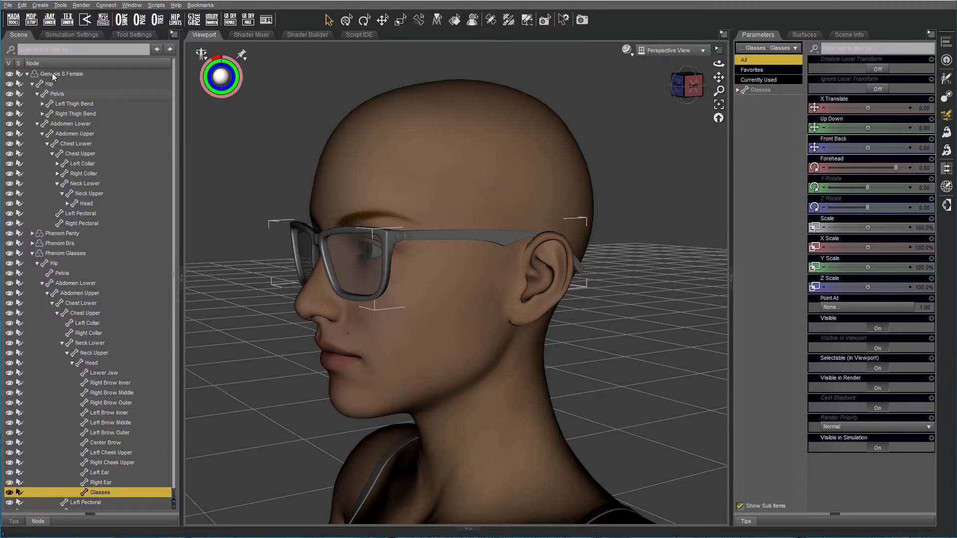
pyautogui.click(54, 75)
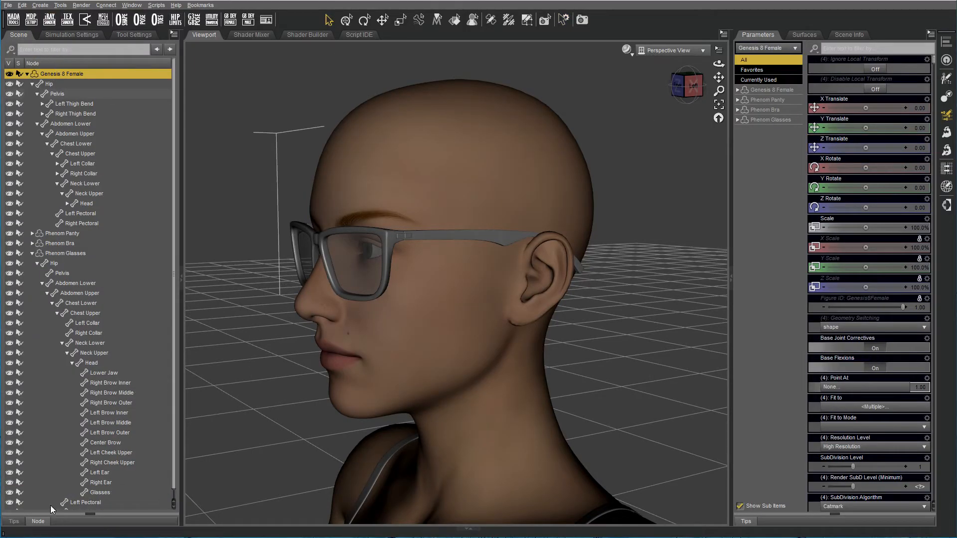
pyautogui.click(32, 84)
pyautogui.click(65, 115)
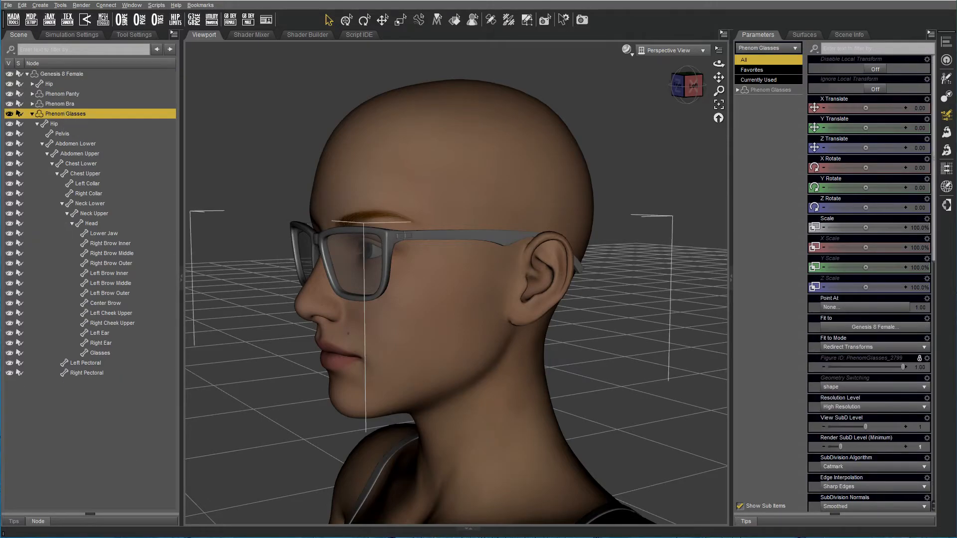
# Step: Save the figure as a Figure/Prop support asset named Phenom Glasses in the Phenom Lingerie folder, accepting the asset save options
pyautogui.click(8, 6)
pyautogui.moveTo(50, 75)
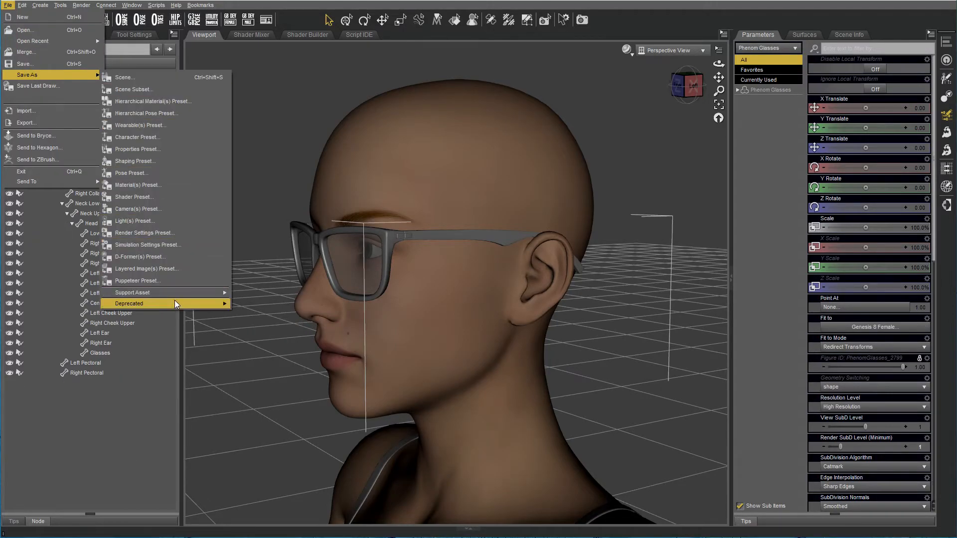
pyautogui.moveTo(175, 293)
pyautogui.click(259, 304)
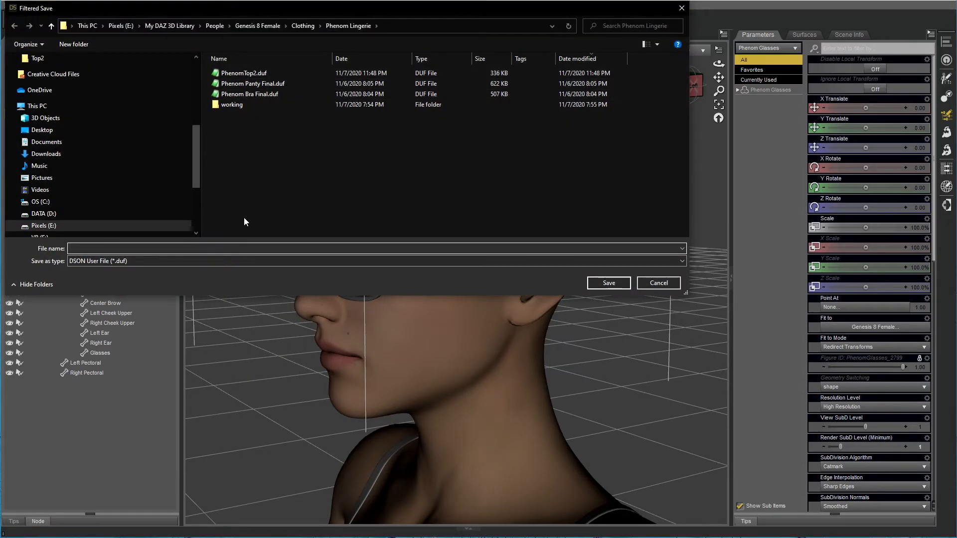
pyautogui.write('Phe')
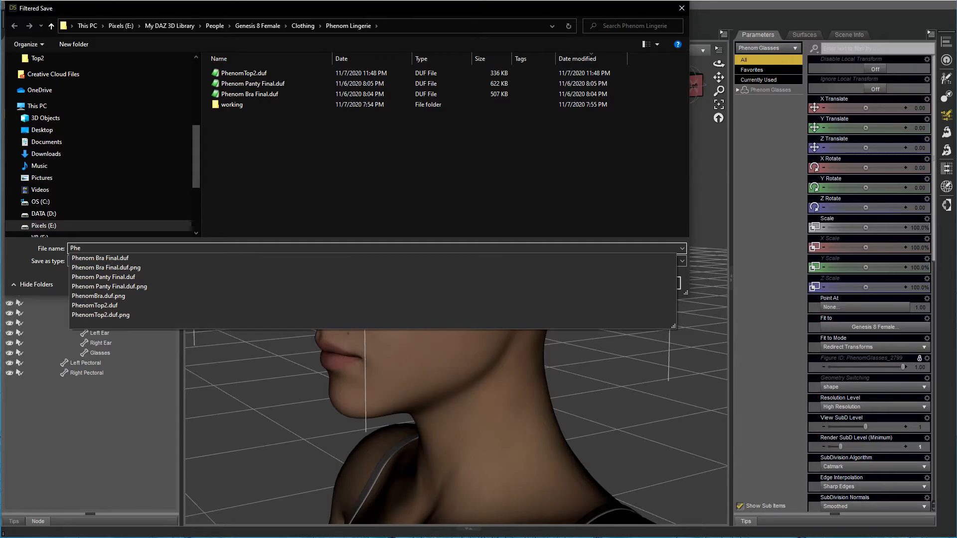
pyautogui.write('nom Gla')
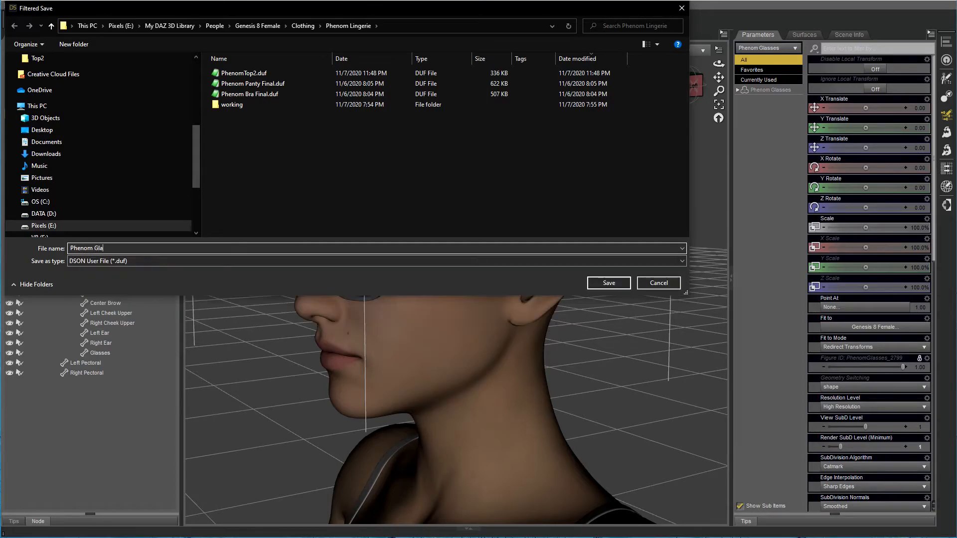
pyautogui.write('sses')
pyautogui.press('Return')
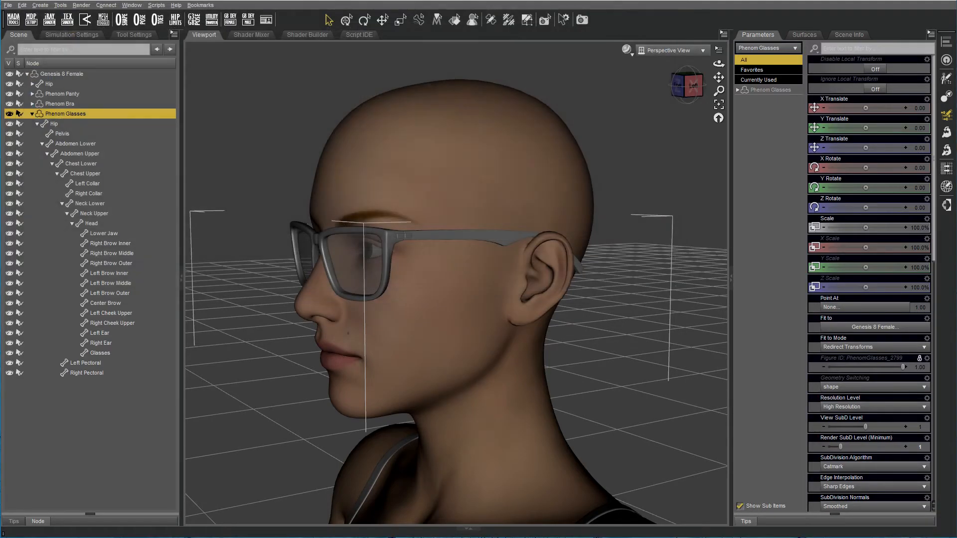
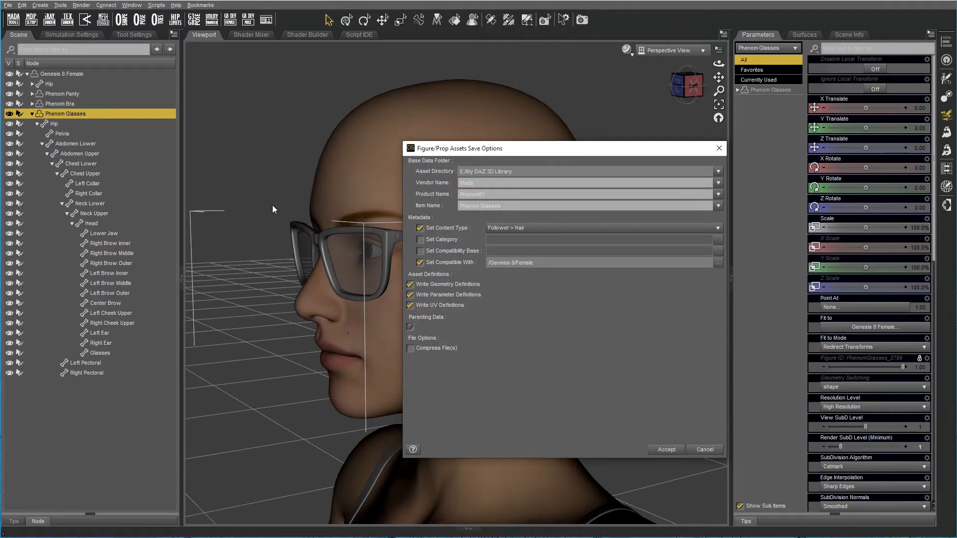
pyautogui.press('Return')
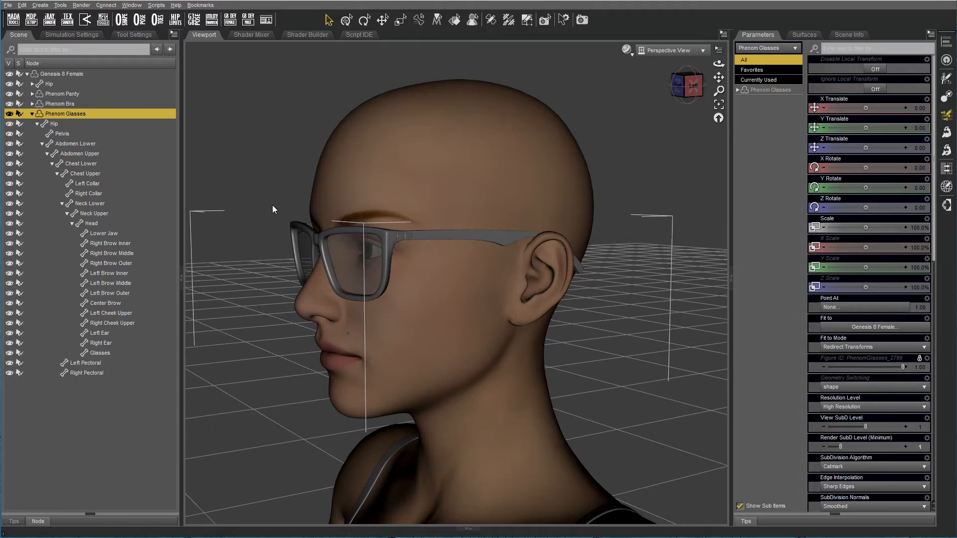
# Step: Select Genesis 8 Female's Head bone and open its Expressions group under the head pose controls
pyautogui.moveTo(466, 163); pyautogui.dragTo(521, 166, button='middle')
pyautogui.click(635, 140)
pyautogui.moveTo(635, 140)
pyautogui.mouseDown(button='middle')
pyautogui.moveTo(747, 143)
pyautogui.moveTo(605, 149)
pyautogui.moveTo(633, 149)
pyautogui.mouseUp(button='middle')
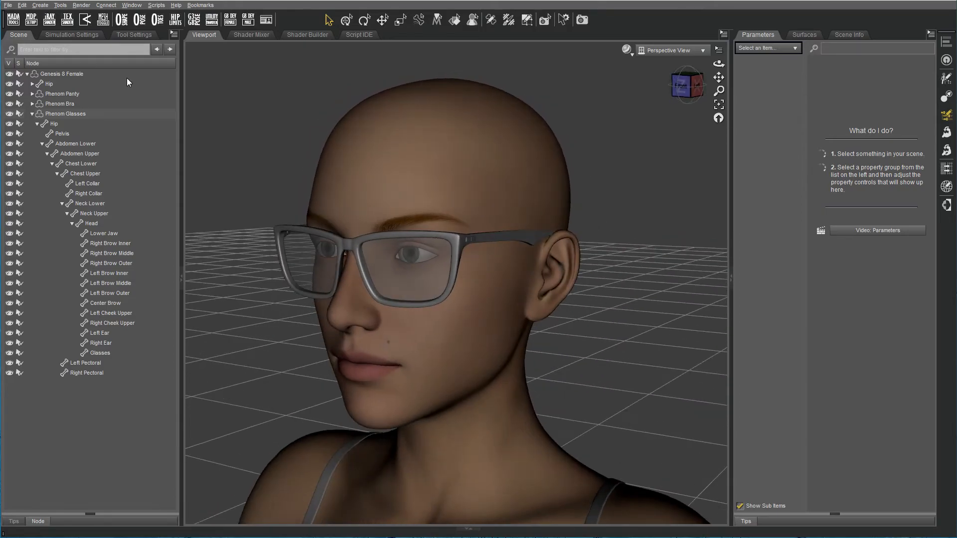
pyautogui.click(61, 74)
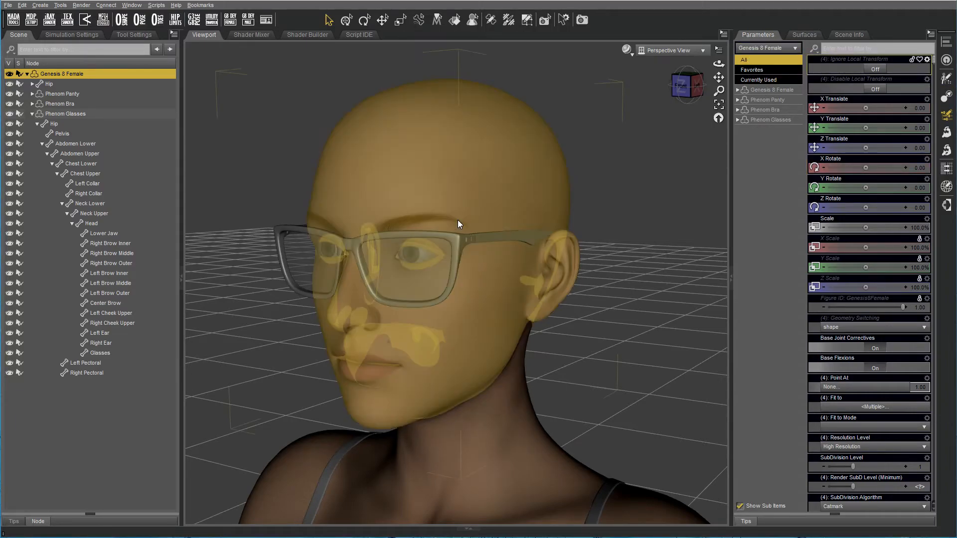
pyautogui.click(425, 187)
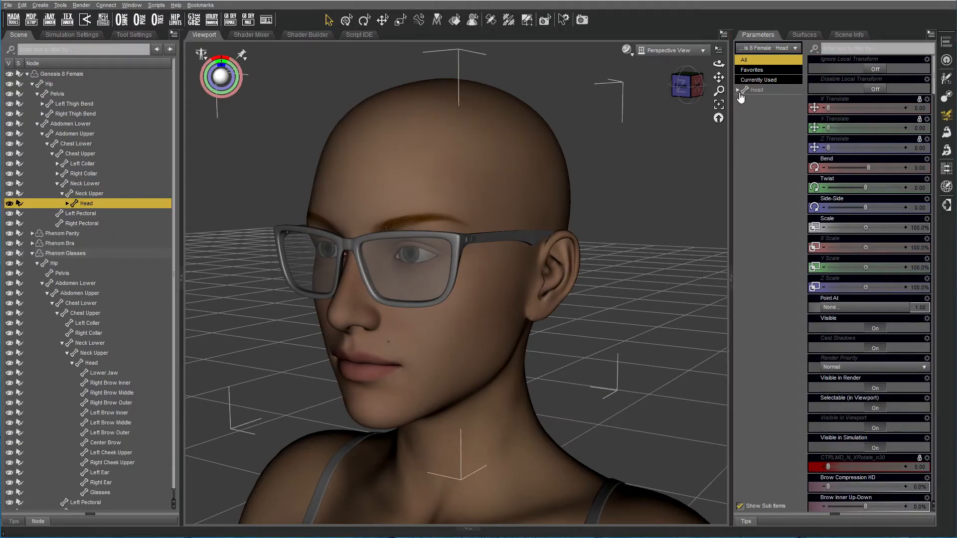
pyautogui.click(738, 91)
pyautogui.click(742, 130)
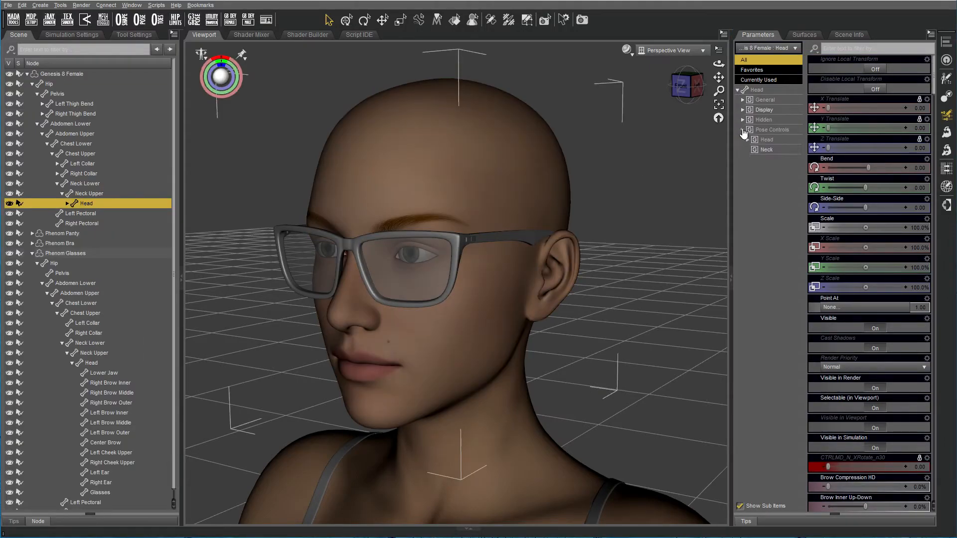
pyautogui.click(747, 140)
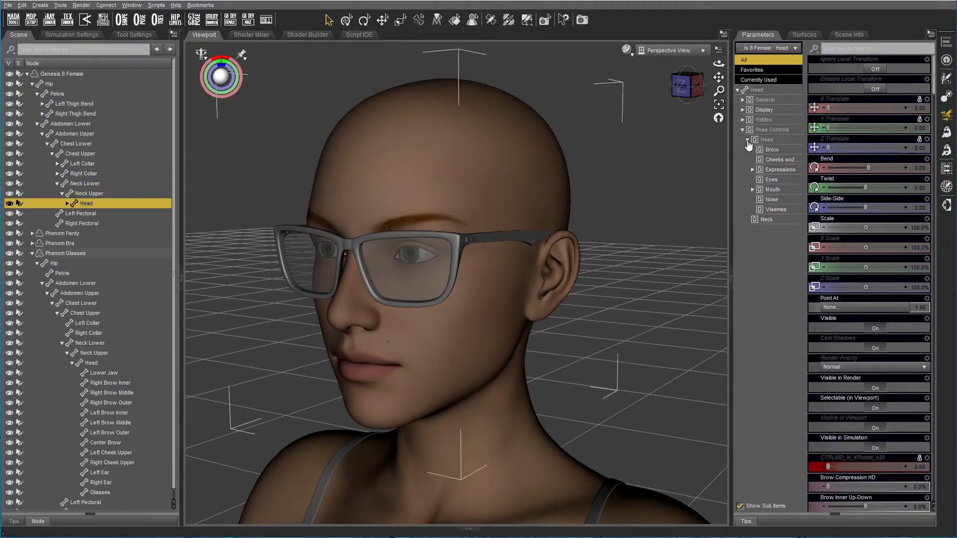
pyautogui.click(793, 170)
# Step: Try the Afraid HD expression at 100% to check the glasses from several angles, and reset it to 0%
pyautogui.moveTo(844, 68); pyautogui.dragTo(952, 66)
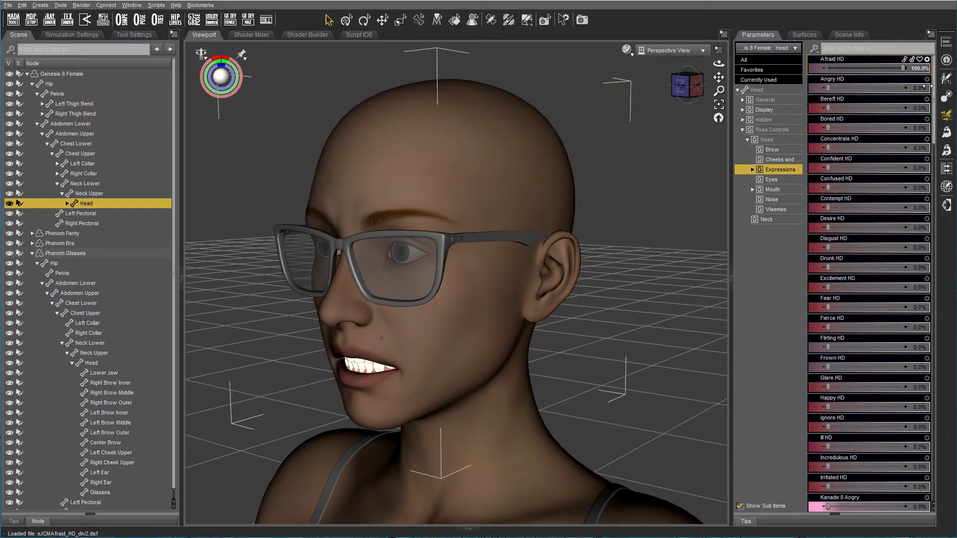
pyautogui.scroll(2, 703, 136)
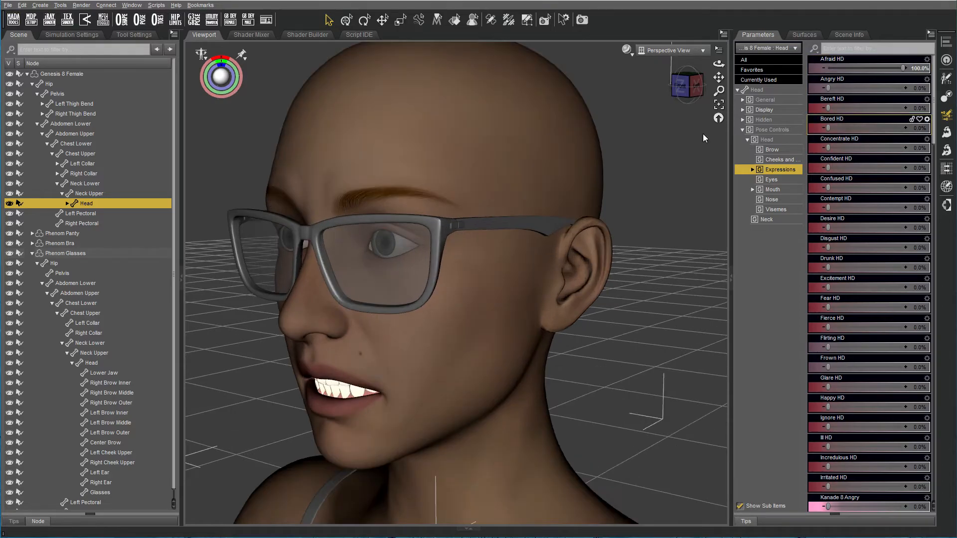
pyautogui.moveTo(674, 139); pyautogui.dragTo(721, 143, button='middle')
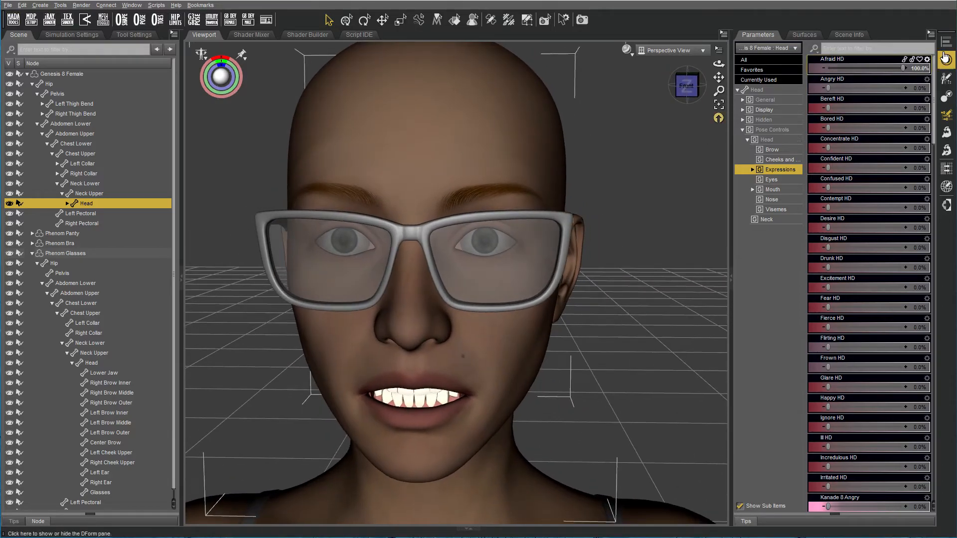
pyautogui.moveTo(901, 68); pyautogui.dragTo(709, 90)
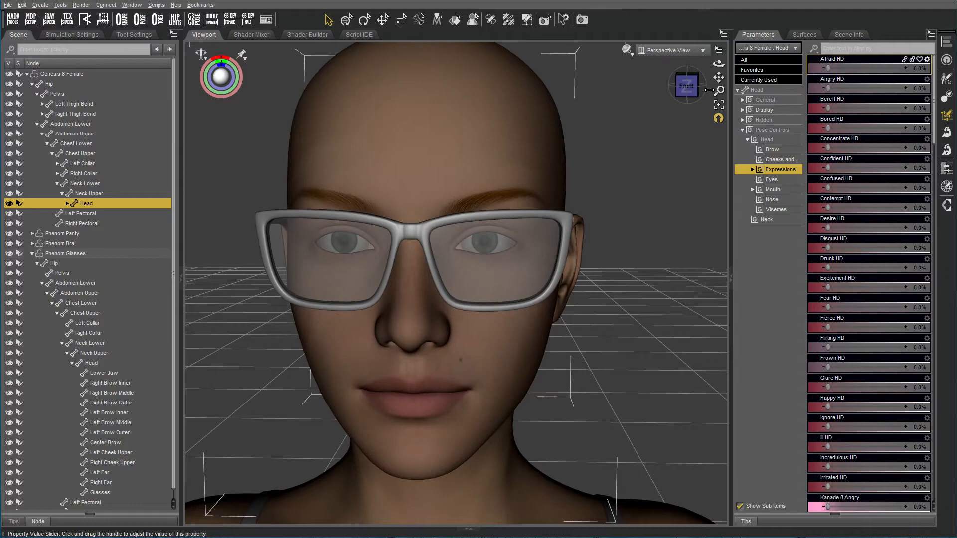
# Step: Try the Angry HD expression and Bereft HD at 100% with the glasses on, resetting each to 0%
pyautogui.moveTo(857, 89); pyautogui.dragTo(596, 127)
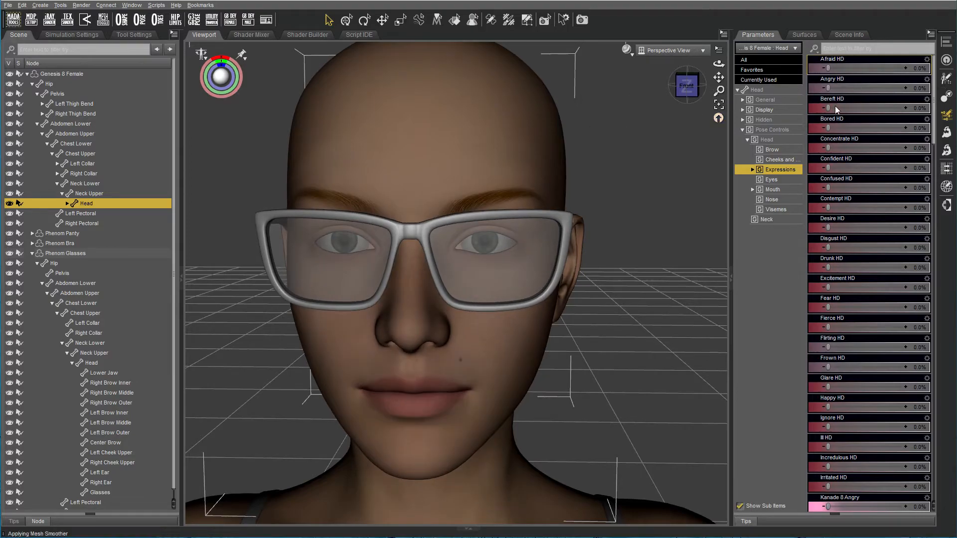
pyautogui.moveTo(849, 107); pyautogui.dragTo(903, 108)
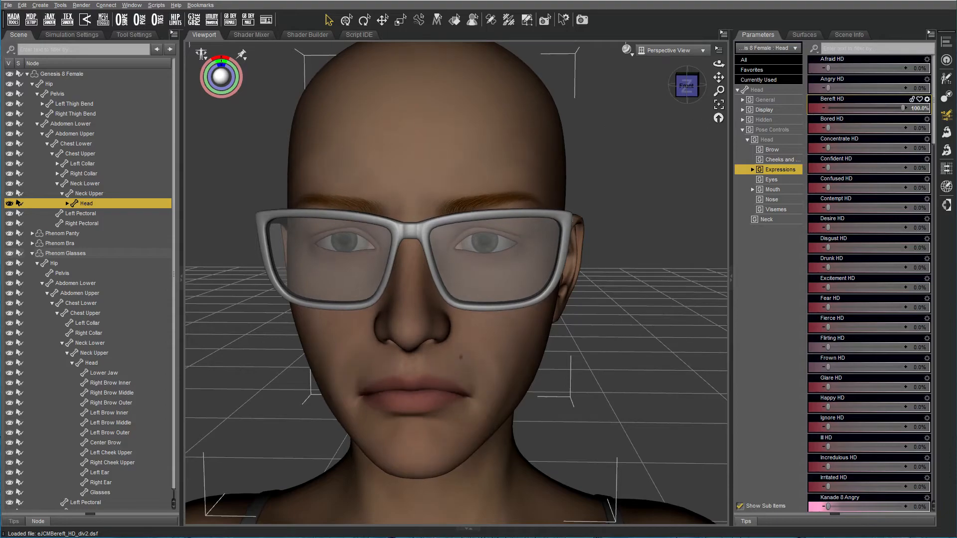
pyautogui.moveTo(687, 86); pyautogui.dragTo(636, 87)
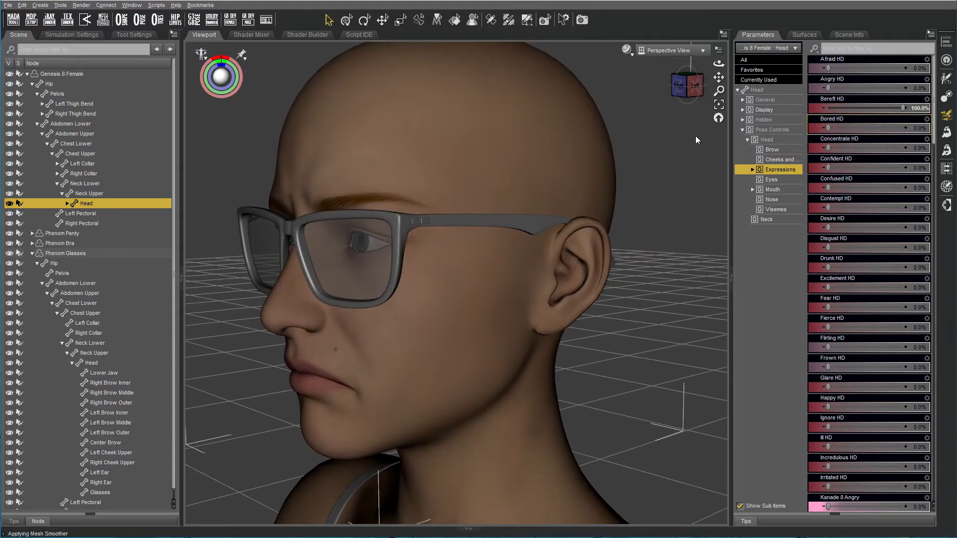
pyautogui.keyDown('alt'); pyautogui.click(847, 109); pyautogui.keyUp('alt')
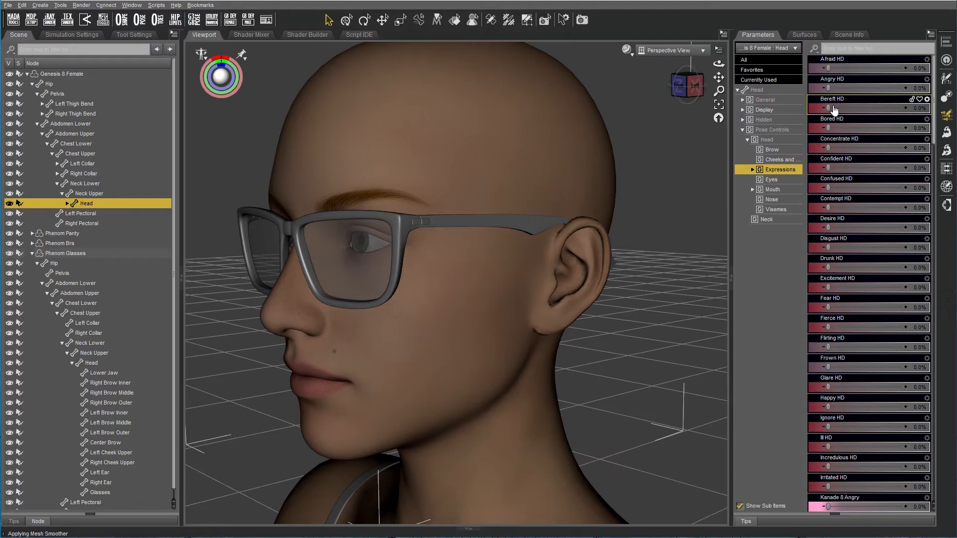
pyautogui.moveTo(829, 105); pyautogui.dragTo(934, 92)
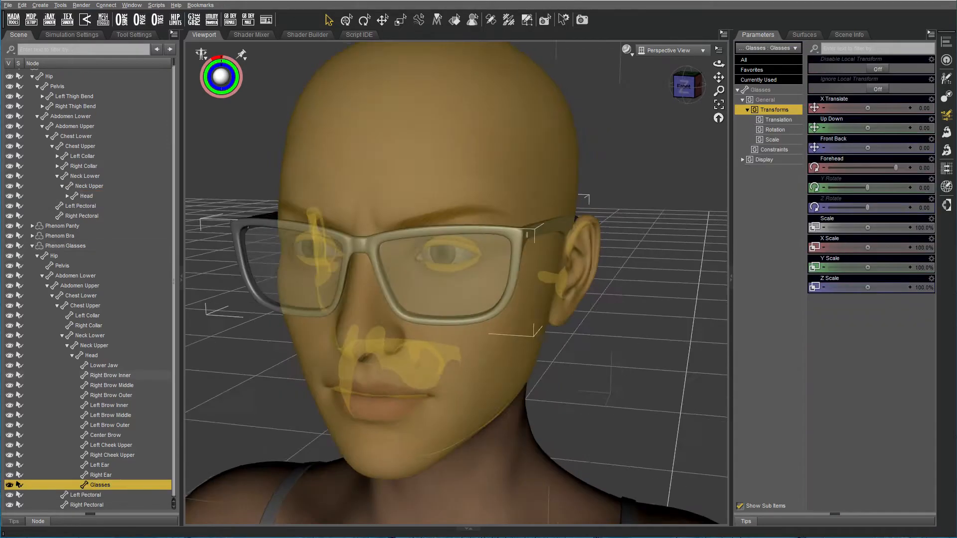
# Step: Reselect Genesis 8 Female's Head bone and try further expressions such as Pleased HD, returning them to 0%
pyautogui.click(32, 83)
pyautogui.click(53, 74)
pyautogui.click(453, 133)
pyautogui.moveTo(872, 150); pyautogui.dragTo(903, 168)
pyautogui.moveTo(903, 168); pyautogui.dragTo(820, 168)
pyautogui.scroll(-8, 844, 374)
pyautogui.moveTo(828, 268)
pyautogui.mouseDown()
pyautogui.moveTo(903, 268)
pyautogui.moveTo(822, 268)
pyautogui.mouseUp()
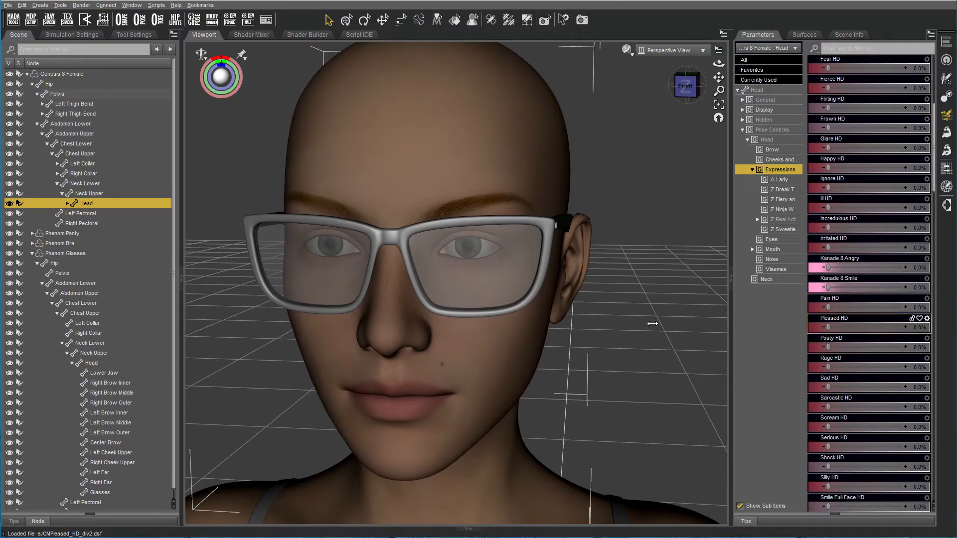
# Step: Try the Snarl HD expression at 100%, check the glasses from the front, and reset it to 0%
pyautogui.scroll(-3, 874, 373)
pyautogui.moveTo(829, 367); pyautogui.dragTo(903, 367)
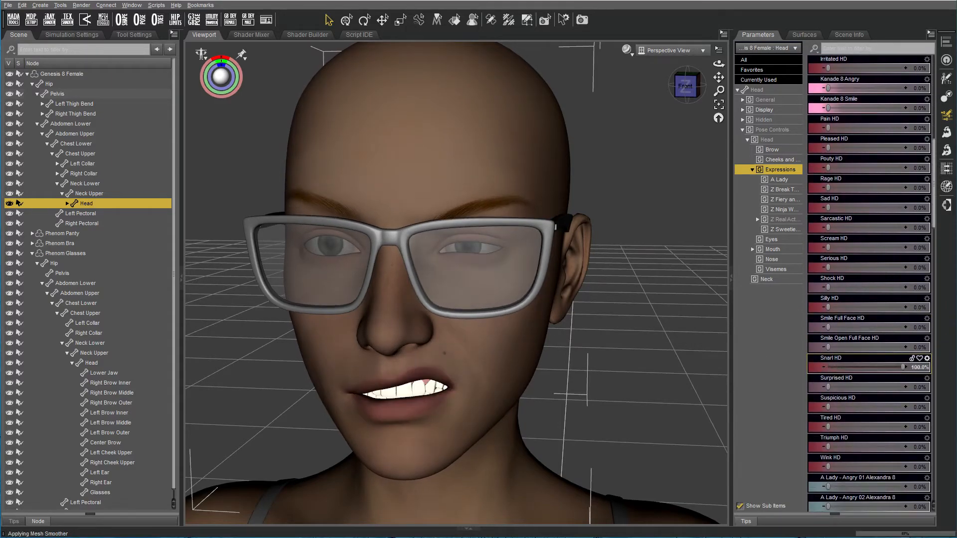
pyautogui.scroll(-4, 439, 279)
pyautogui.click(677, 85)
pyautogui.keyDown('alt'); pyautogui.click(881, 369); pyautogui.keyUp('alt')
pyautogui.moveTo(829, 367); pyautogui.dragTo(903, 367)
pyautogui.click(687, 86)
pyautogui.keyDown('alt'); pyautogui.click(881, 370); pyautogui.keyUp('alt')
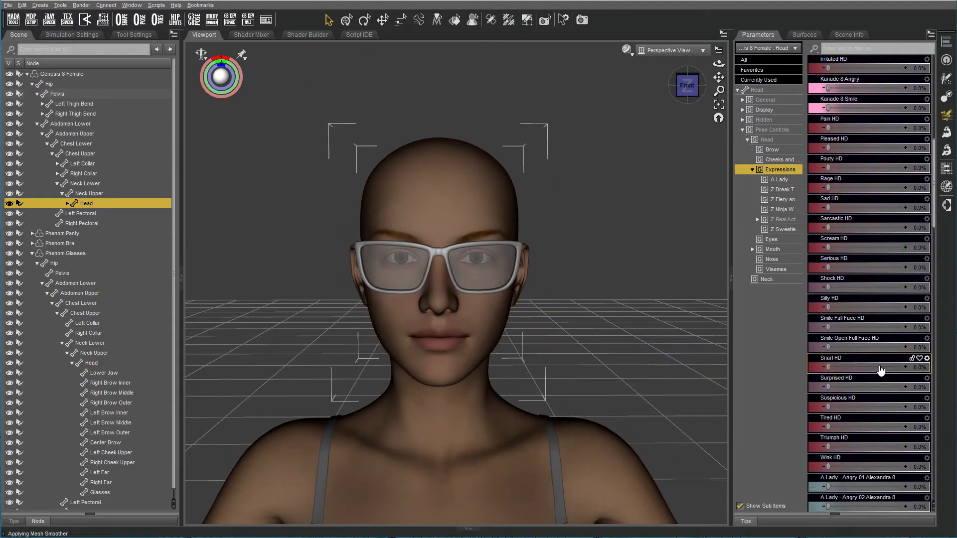
# Step: Select Genesis 8 Female's Lower Jaw bone, try its Up-Down rotation and reset it to 0
pyautogui.click(399, 353)
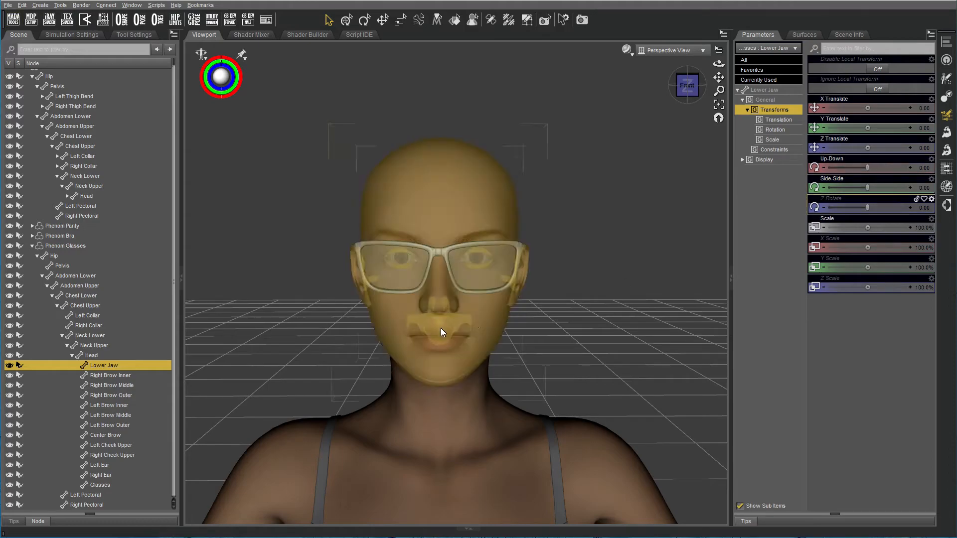
pyautogui.click(440, 332)
pyautogui.moveTo(851, 168); pyautogui.dragTo(873, 168)
pyautogui.keyDown('alt'); pyautogui.click(872, 168); pyautogui.keyUp('alt')
pyautogui.scroll(4, 613, 259)
pyautogui.moveTo(618, 259); pyautogui.dragTo(595, 262, button='middle')
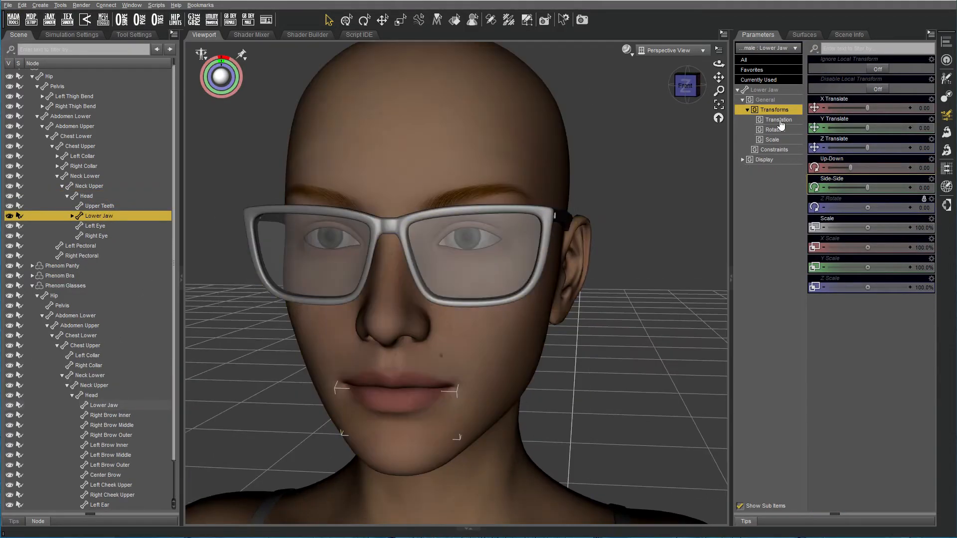
# Step: Try the Head bone's Eyes Side-Side control at 100% and its Eyes Up-Down control, resetting both to 0%
pyautogui.click(87, 195)
pyautogui.click(771, 239)
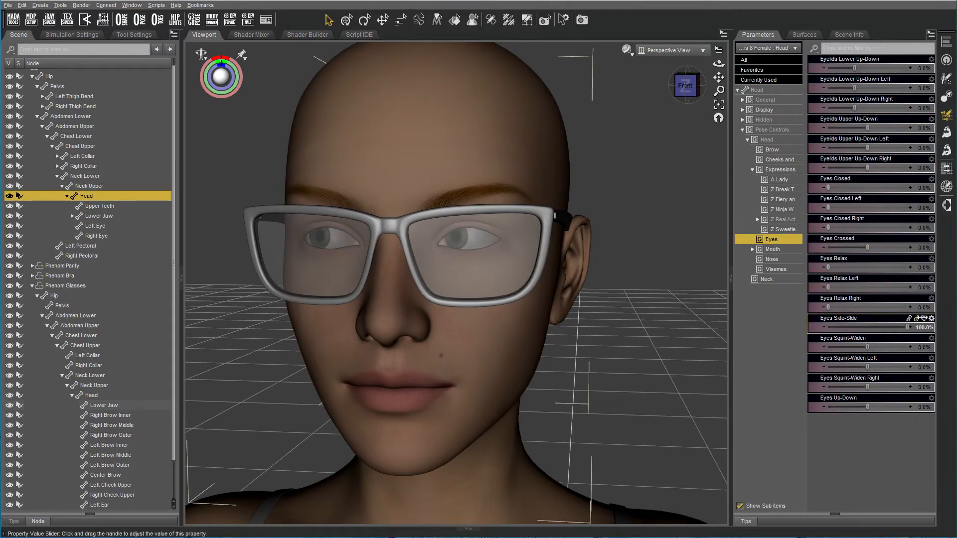
pyautogui.moveTo(868, 407); pyautogui.dragTo(877, 411)
pyautogui.keyDown('alt'); pyautogui.click(878, 408); pyautogui.keyUp('alt')
pyautogui.scroll(-4, 599, 279)
# Step: Select the Genesis 8 Female figure and examine how the glasses fit the reshaped head from the front, side and above
pyautogui.click(64, 69)
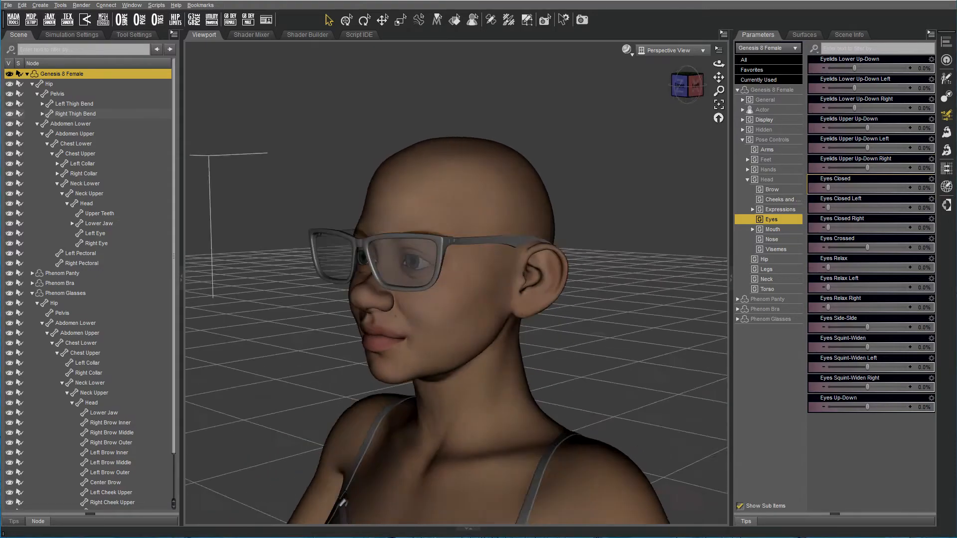
pyautogui.moveTo(719, 64); pyautogui.dragTo(718, 105)
pyautogui.moveTo(657, 234); pyautogui.dragTo(618, 197, button='middle')
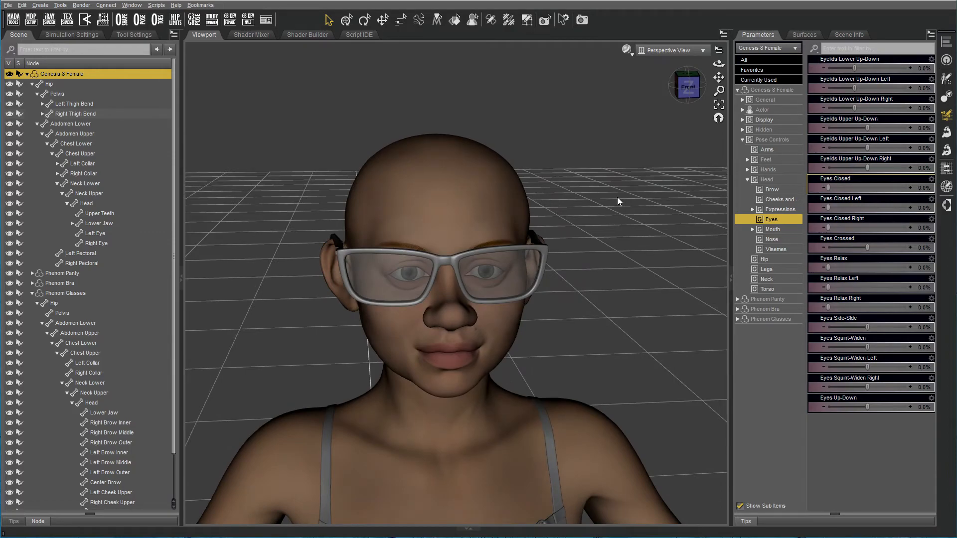
pyautogui.scroll(4, 513, 235)
pyautogui.moveTo(670, 202); pyautogui.dragTo(640, 365, button='middle')
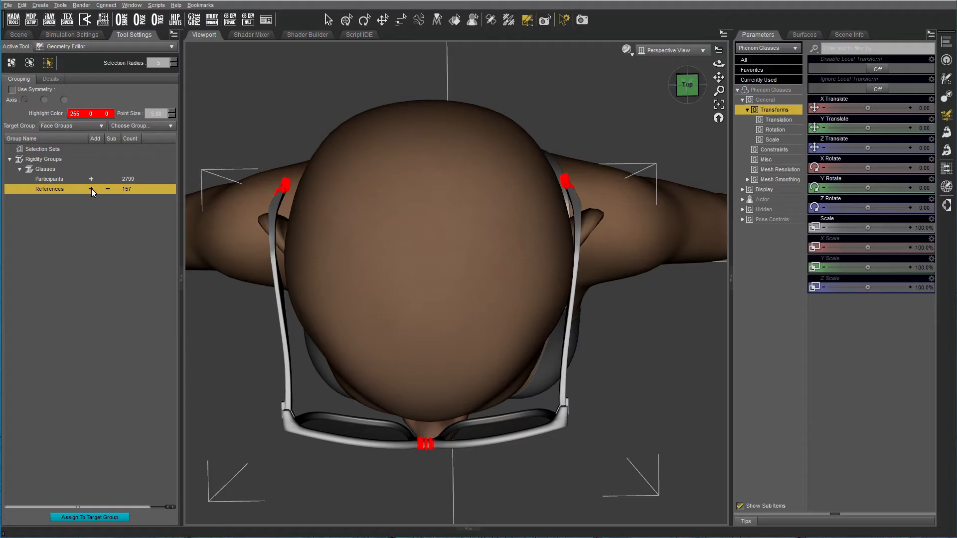
# Step: Remove the selected vertices from the Glasses References rigidity group and clear the geometry selection
pyautogui.rightClick(61, 190)
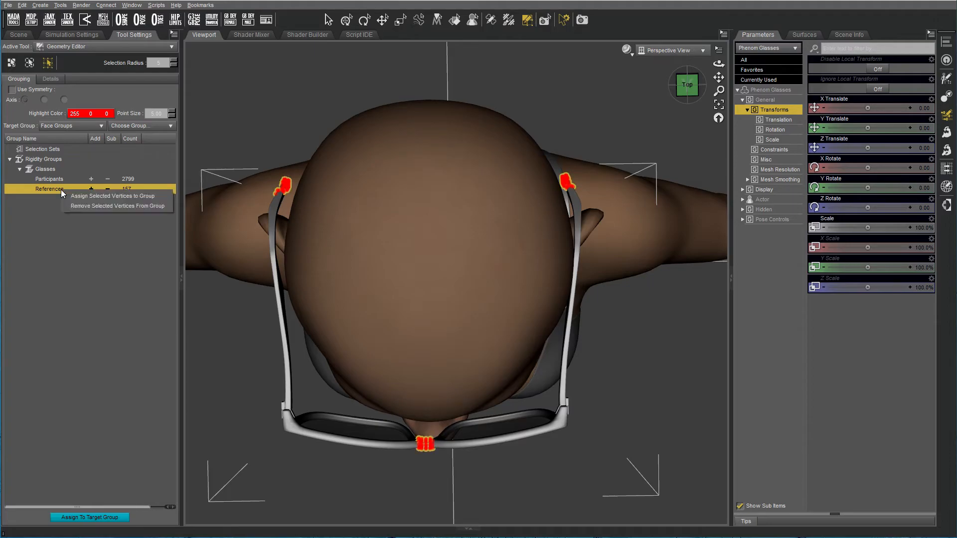
pyautogui.click(83, 207)
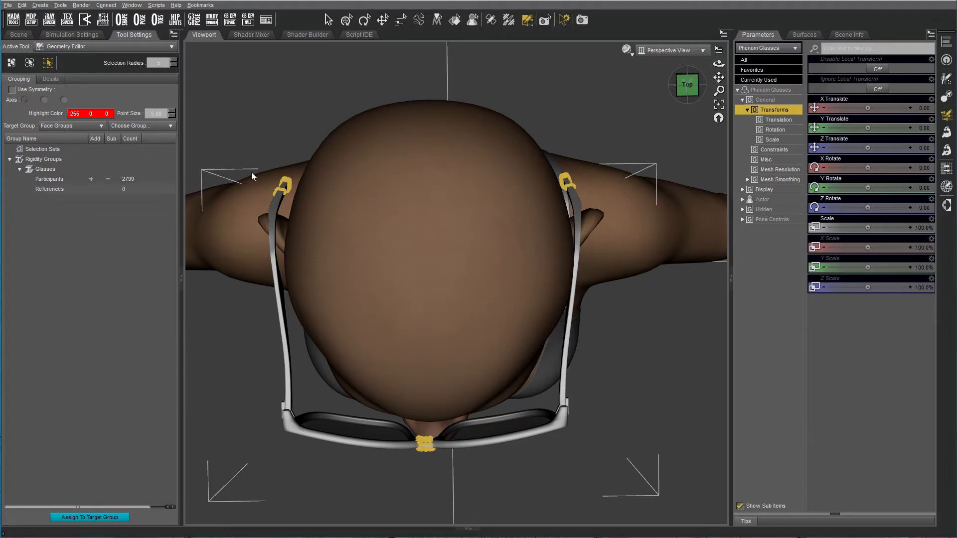
pyautogui.rightClick(273, 151)
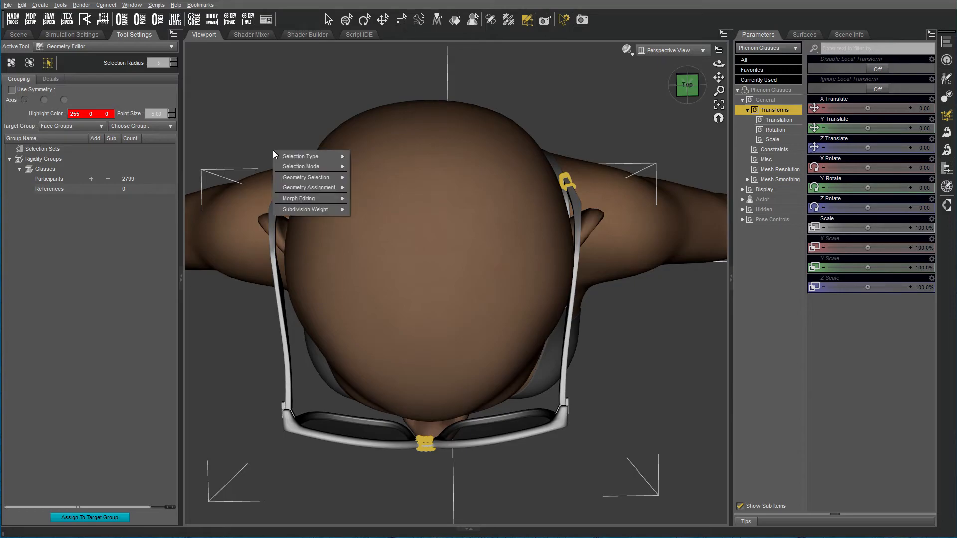
pyautogui.moveTo(316, 177)
pyautogui.click(384, 199)
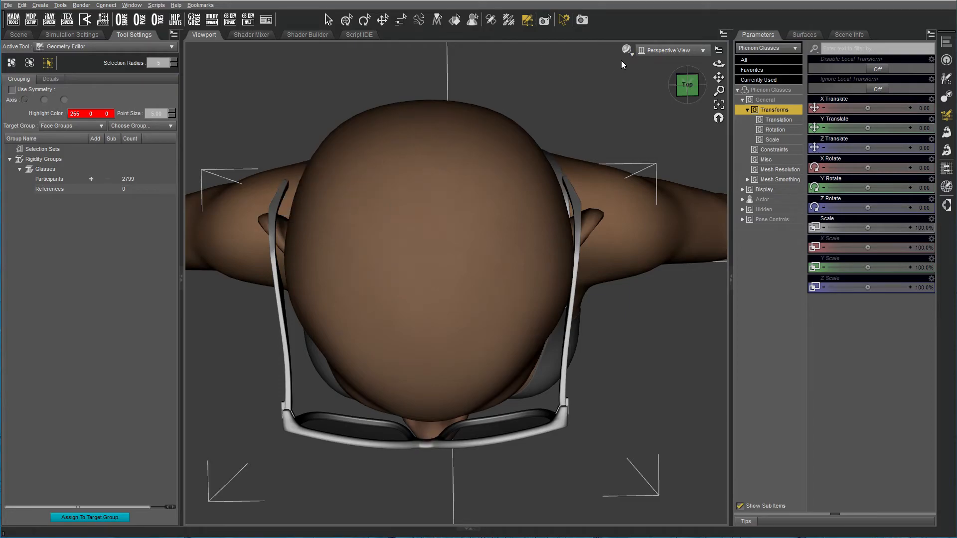
# Step: Display the model with a wireframe over its shading and examine the glasses' temple arm around the ear
pyautogui.click(627, 49)
pyautogui.click(654, 139)
pyautogui.moveTo(339, 187); pyautogui.dragTo(215, 299, button='middle')
pyautogui.scroll(5, 276, 313)
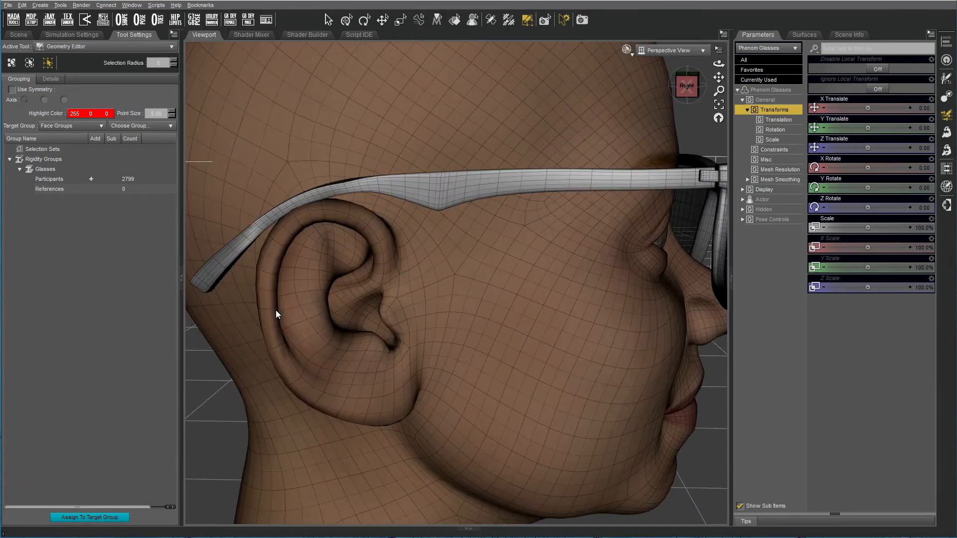
pyautogui.moveTo(276, 310); pyautogui.dragTo(283, 310, button='middle')
pyautogui.scroll(5, 452, 278)
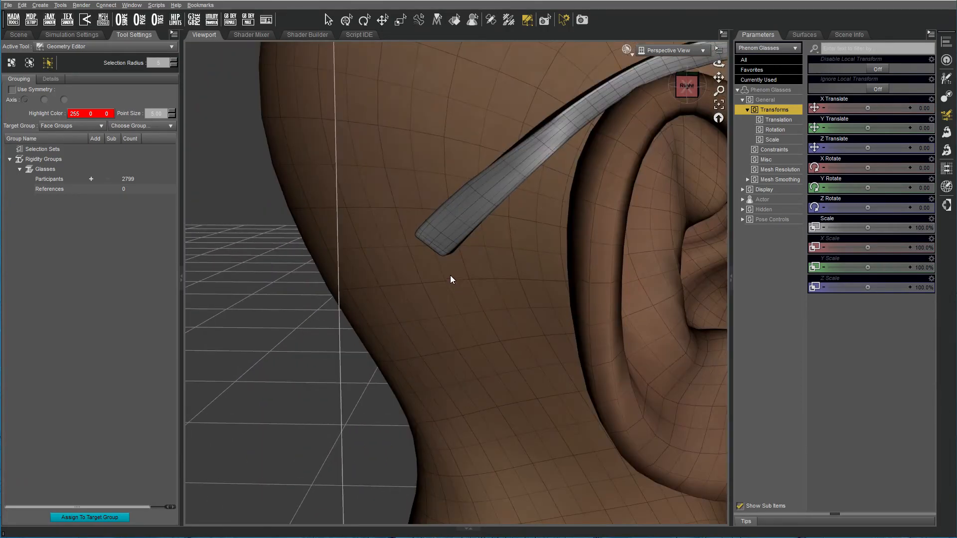
pyautogui.scroll(5, 451, 278)
pyautogui.scroll(-5, 410, 263)
pyautogui.moveTo(536, 223); pyautogui.dragTo(501, 247, button='middle')
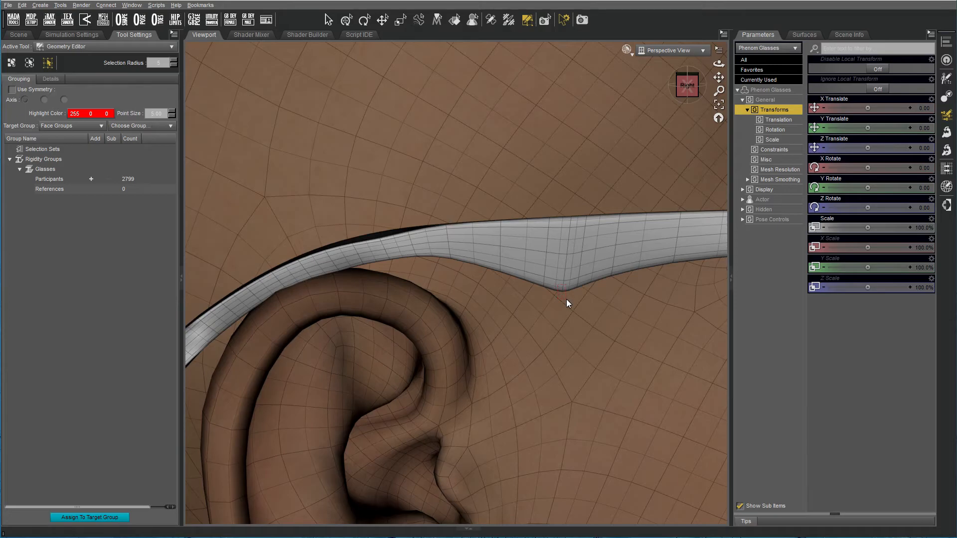
pyautogui.moveTo(567, 299); pyautogui.dragTo(567, 299)
pyautogui.scroll(-7, 529, 321)
pyautogui.moveTo(394, 311)
pyautogui.mouseDown(button='middle')
pyautogui.moveTo(524, 309)
pyautogui.moveTo(405, 317)
pyautogui.mouseUp(button='middle')
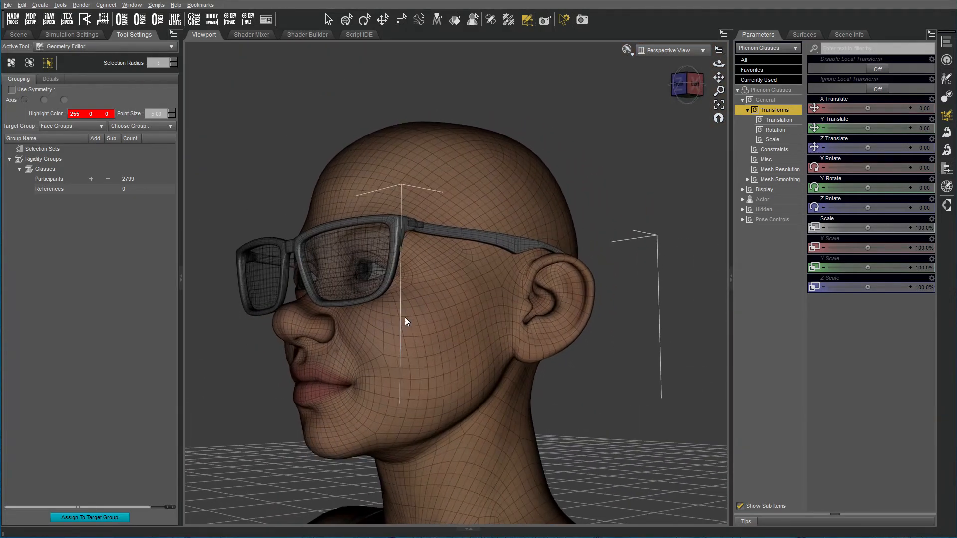
# Step: Select the vertices at the rear tips of both temple arms and assign them to the Glasses References rigidity group
pyautogui.scroll(-4, 523, 259)
pyautogui.moveTo(522, 260); pyautogui.dragTo(381, 299, button='middle')
pyautogui.scroll(7, 314, 304)
pyautogui.moveTo(235, 367); pyautogui.dragTo(302, 363, button='middle')
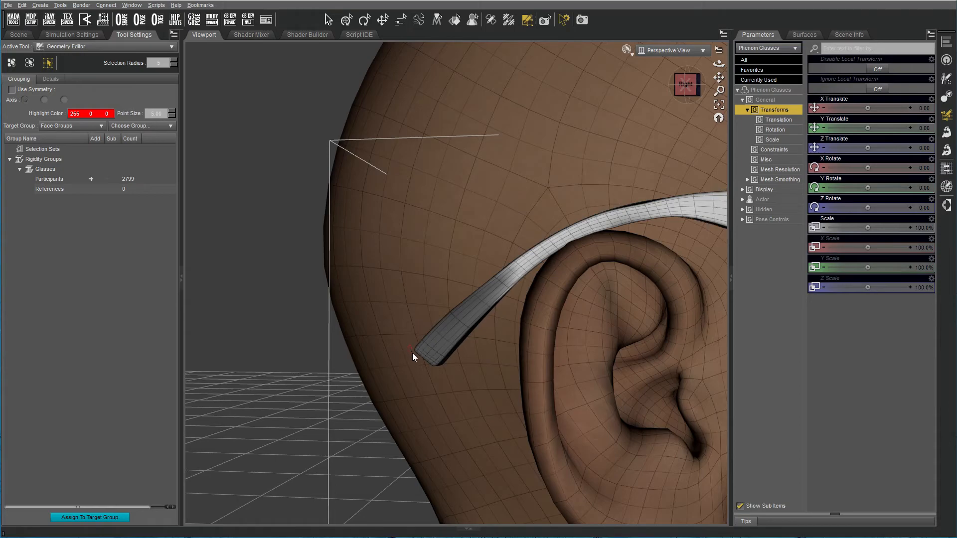
pyautogui.moveTo(319, 316); pyautogui.dragTo(159, 341, button='middle')
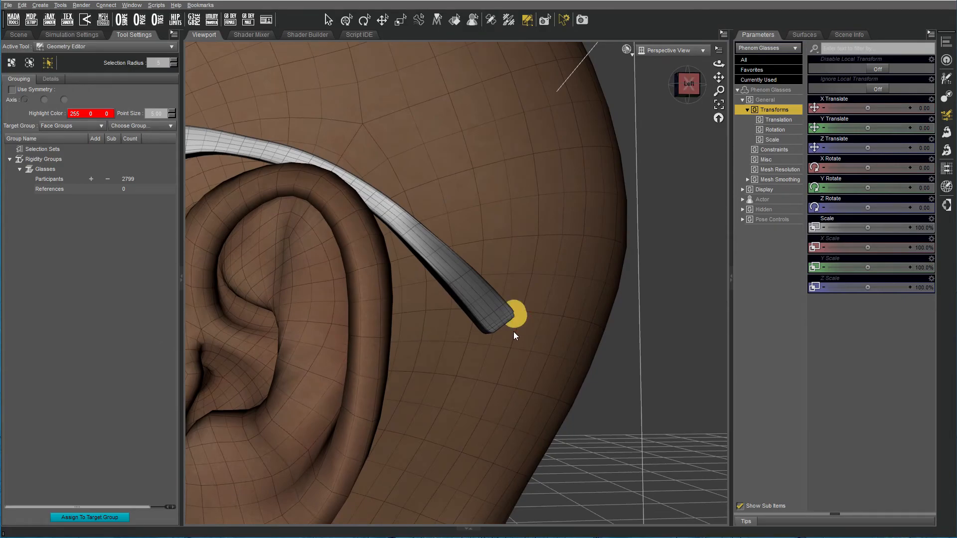
pyautogui.click(56, 190)
pyautogui.rightClick(56, 190)
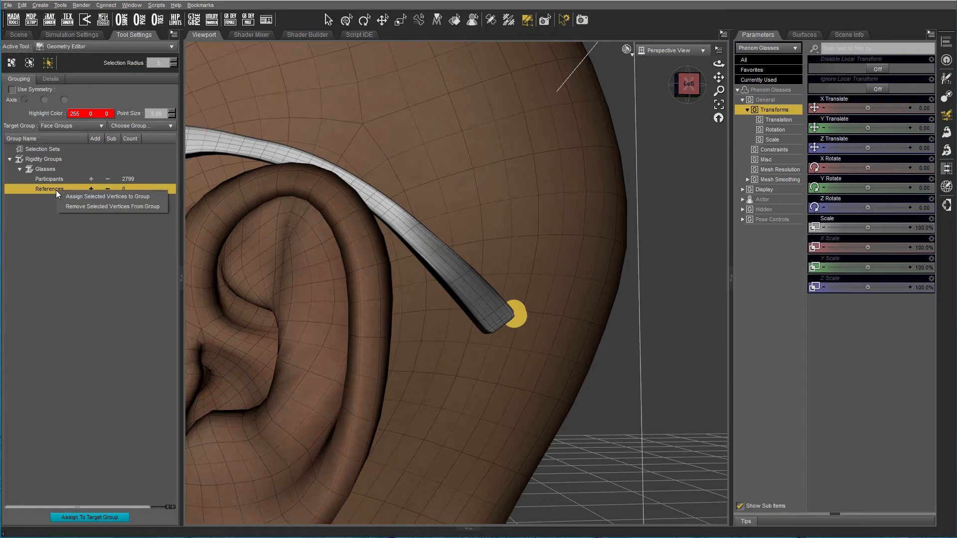
pyautogui.click(60, 197)
pyautogui.scroll(-8, 568, 297)
pyautogui.moveTo(568, 297); pyautogui.dragTo(484, 296, button='middle')
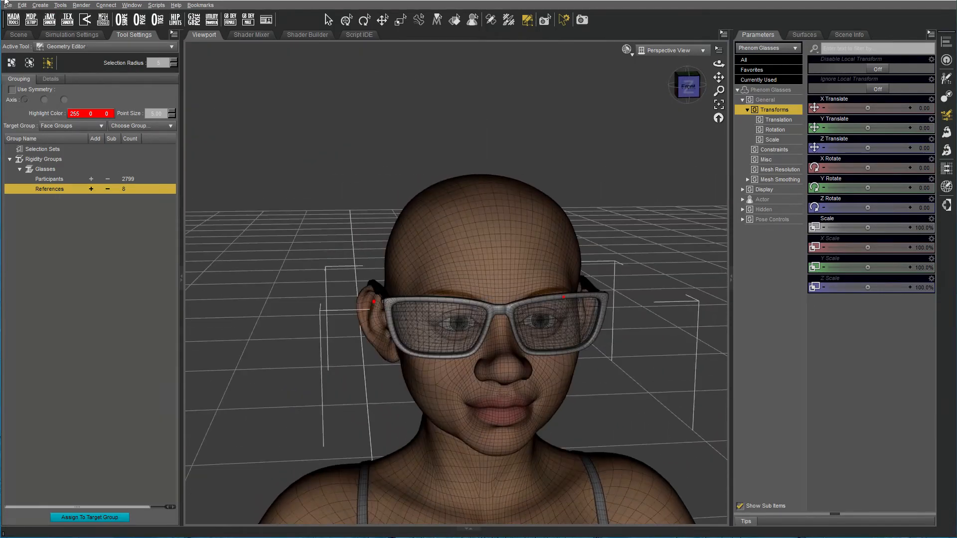
# Step: Clear the glasses' generated morphs and examine how the frame sits on the head from the front
pyautogui.click(23, 6)
pyautogui.moveTo(64, 95)
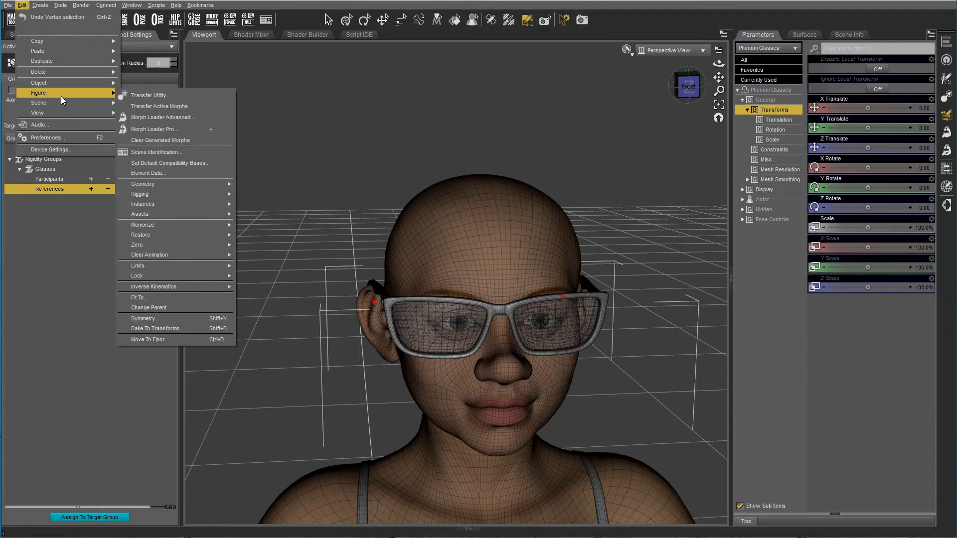
pyautogui.click(202, 139)
pyautogui.moveTo(481, 211)
pyautogui.mouseDown(button='middle')
pyautogui.moveTo(424, 214)
pyautogui.moveTo(474, 214)
pyautogui.mouseUp(button='middle')
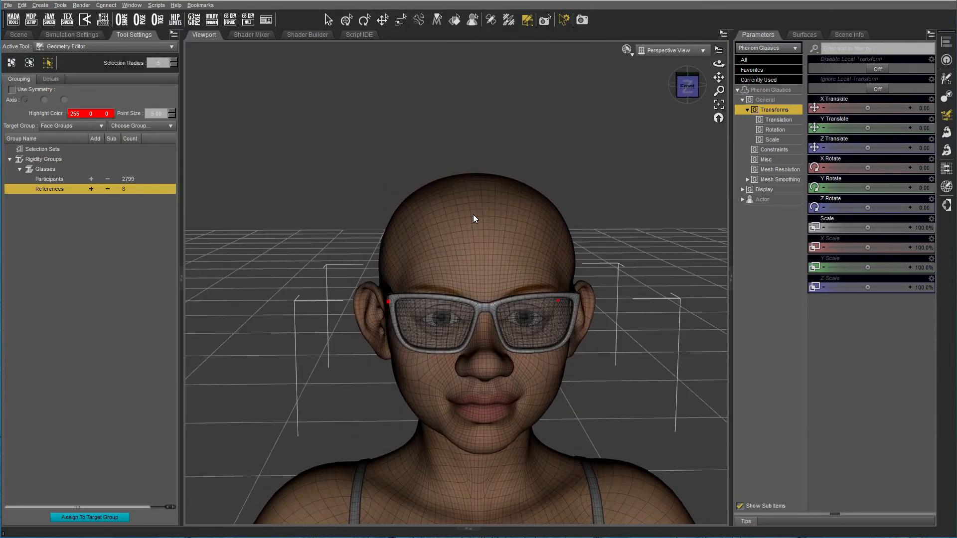
pyautogui.scroll(6, 470, 319)
pyautogui.moveTo(487, 331)
pyautogui.mouseDown(button='middle')
pyautogui.moveTo(439, 282)
pyautogui.moveTo(476, 335)
pyautogui.moveTo(470, 322)
pyautogui.moveTo(470, 337)
pyautogui.mouseUp(button='middle')
pyautogui.scroll(-6, 224, 343)
pyautogui.scroll(6, 258, 329)
# Step: Select the centre column of vertices on the glasses' nose bridge and assign them to the Glasses References rigidity group
pyautogui.moveTo(275, 314); pyautogui.dragTo(433, 277, button='middle')
pyautogui.moveTo(564, 387); pyautogui.dragTo(463, 325, button='middle')
pyautogui.scroll(4, 434, 315)
pyautogui.scroll(3, 411, 312)
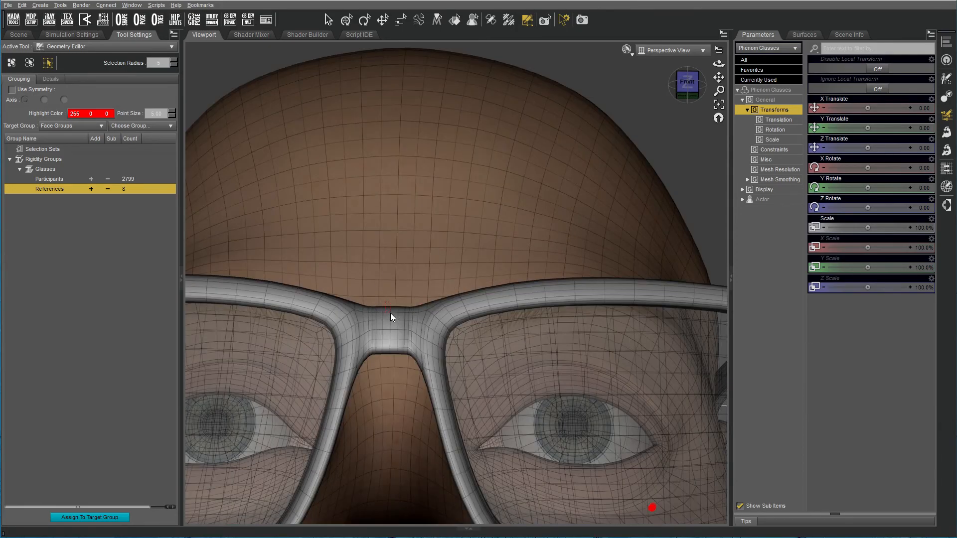
pyautogui.click(395, 358)
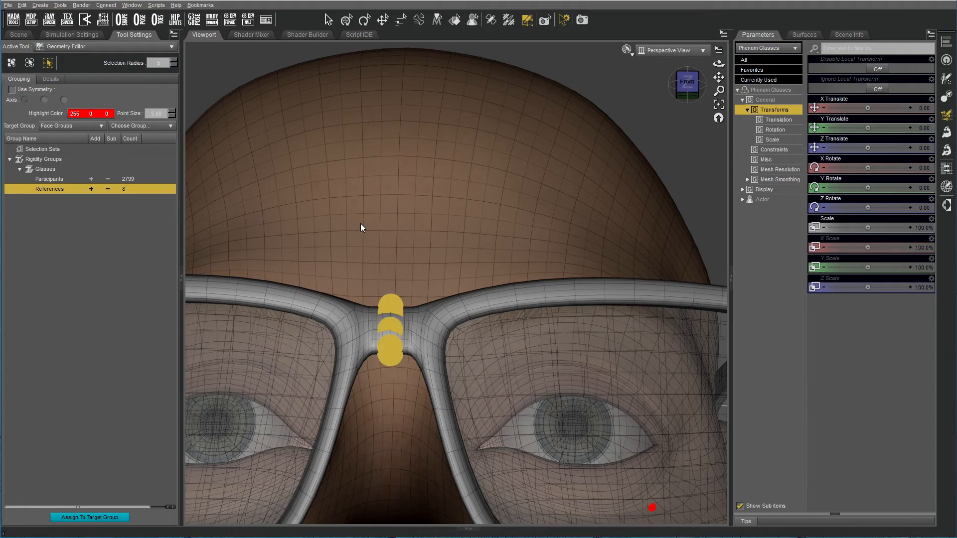
pyautogui.rightClick(57, 191)
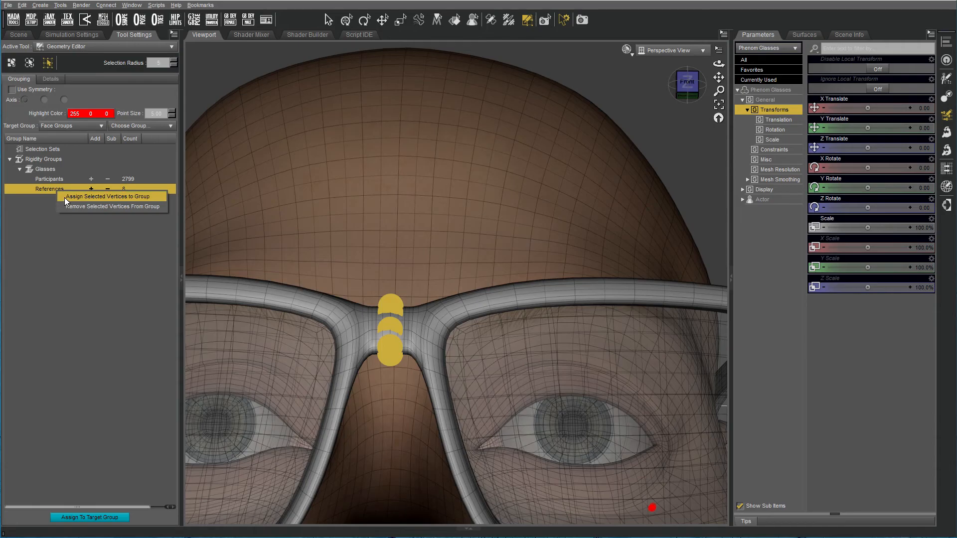
pyautogui.click(65, 198)
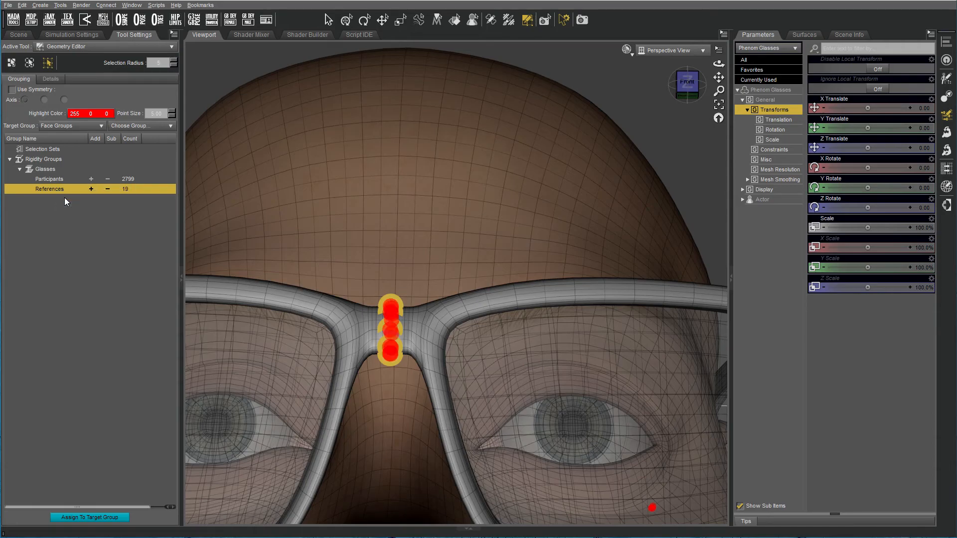
# Step: Clear the glasses' generated morphs again so the fit uses the added bridge reference vertices
pyautogui.click(22, 6)
pyautogui.moveTo(115, 96)
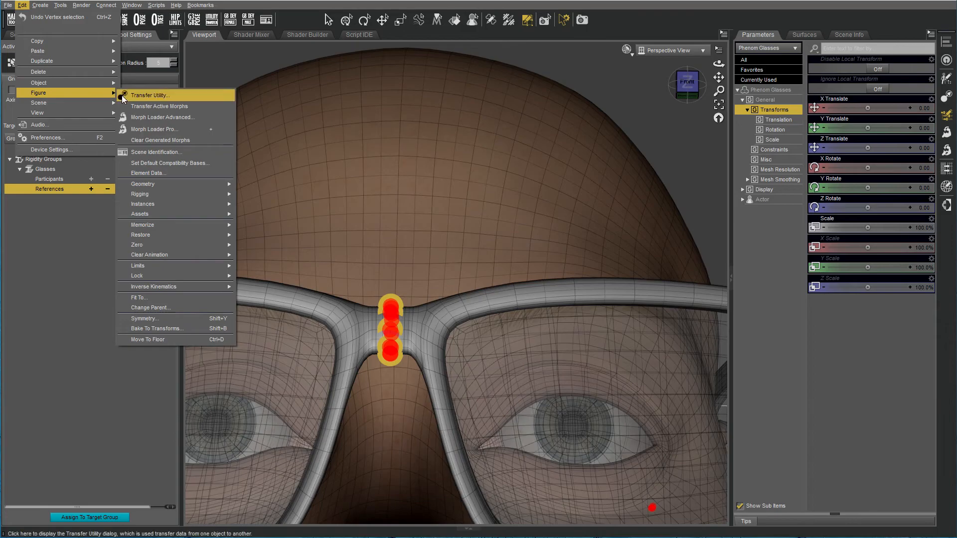
pyautogui.click(179, 142)
pyautogui.scroll(-5, 552, 215)
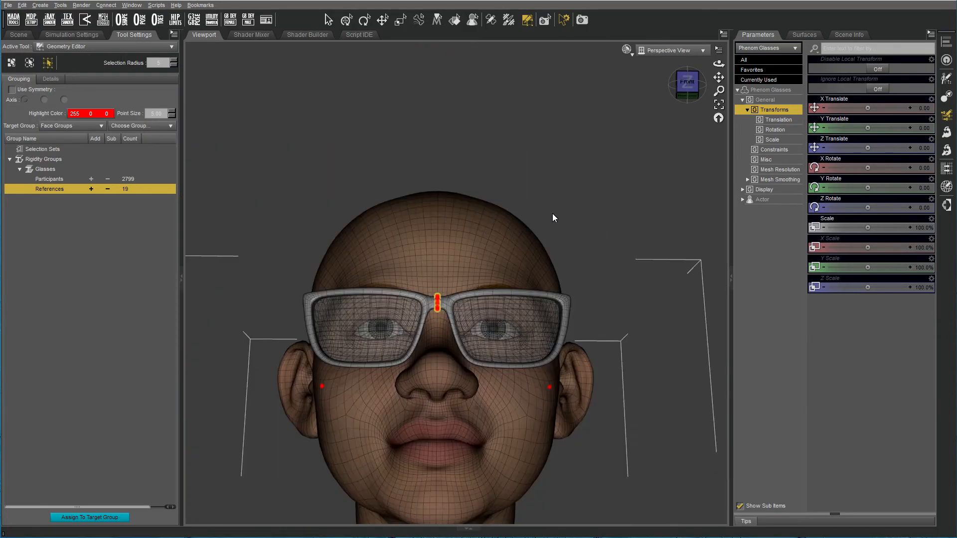
pyautogui.moveTo(522, 212); pyautogui.dragTo(522, 242, button='middle')
# Step: Switch to the Node Selection tool and display the model as Texture Shaded
pyautogui.click(328, 20)
pyautogui.moveTo(448, 239); pyautogui.dragTo(427, 221, button='middle')
pyautogui.click(626, 50)
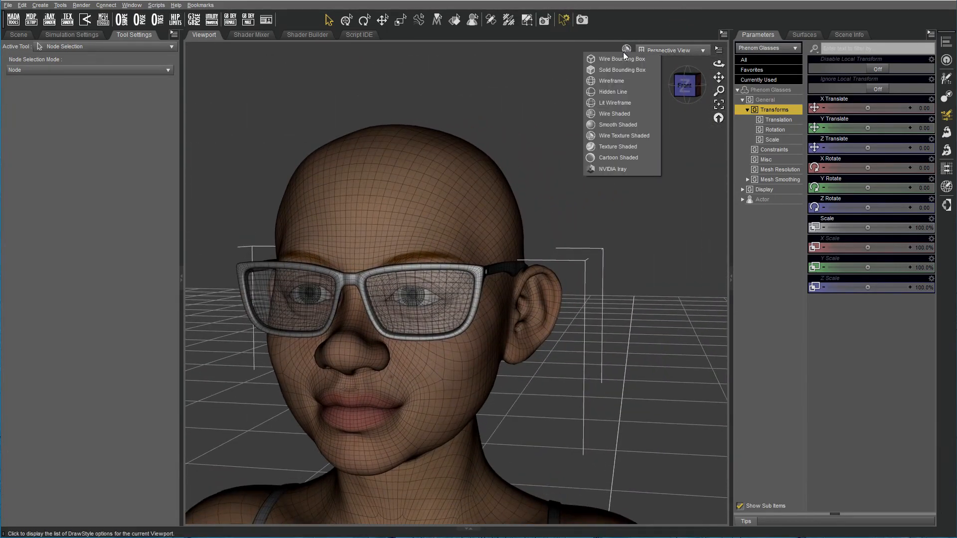
pyautogui.click(635, 148)
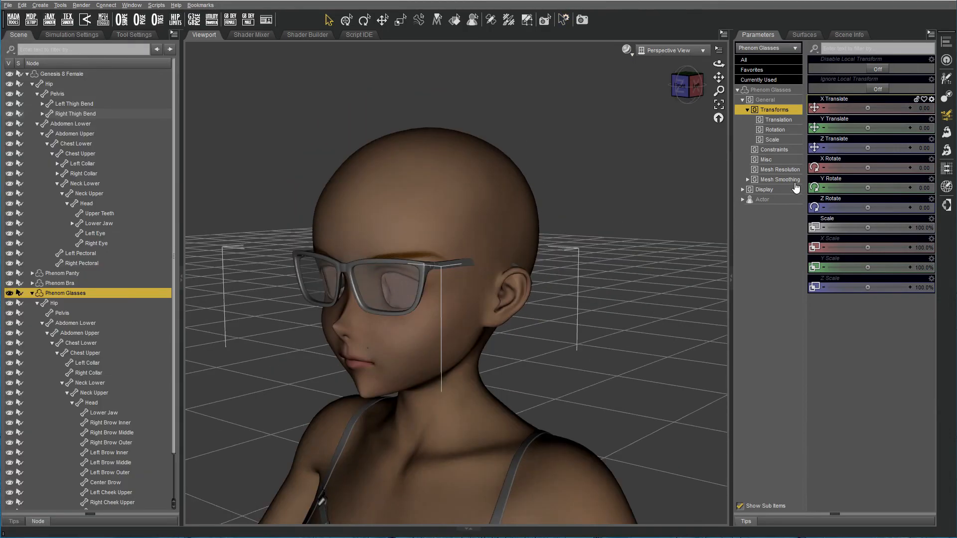
# Step: Turn off mesh smoothing for Phenom Glasses and set their mesh resolution level to Base
pyautogui.click(795, 182)
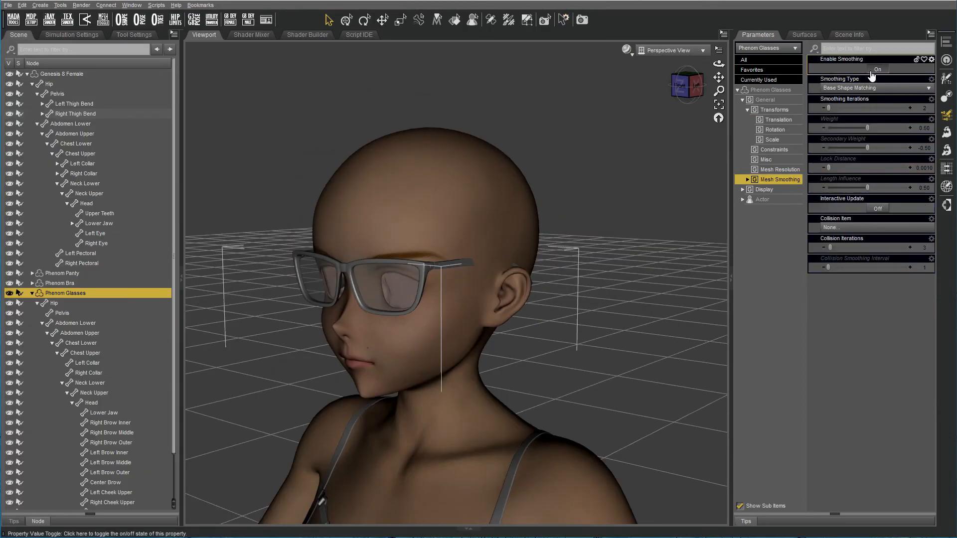
pyautogui.click(780, 169)
pyautogui.click(844, 70)
pyautogui.click(842, 79)
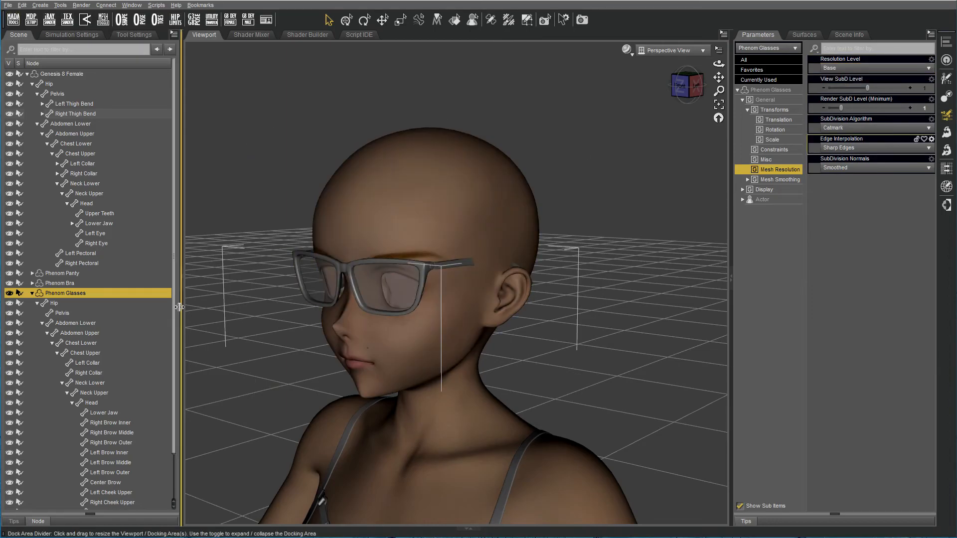
# Step: Copy the internal name of the glasses' currently used FHM Sakura8Head morph from its parameter settings, leaving the settings unchanged
pyautogui.click(759, 79)
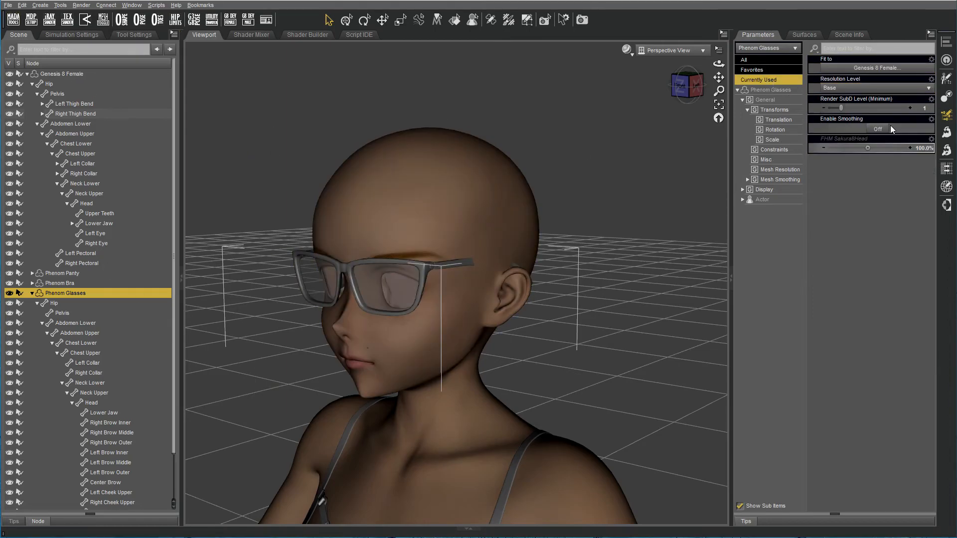
pyautogui.click(931, 139)
pyautogui.click(918, 147)
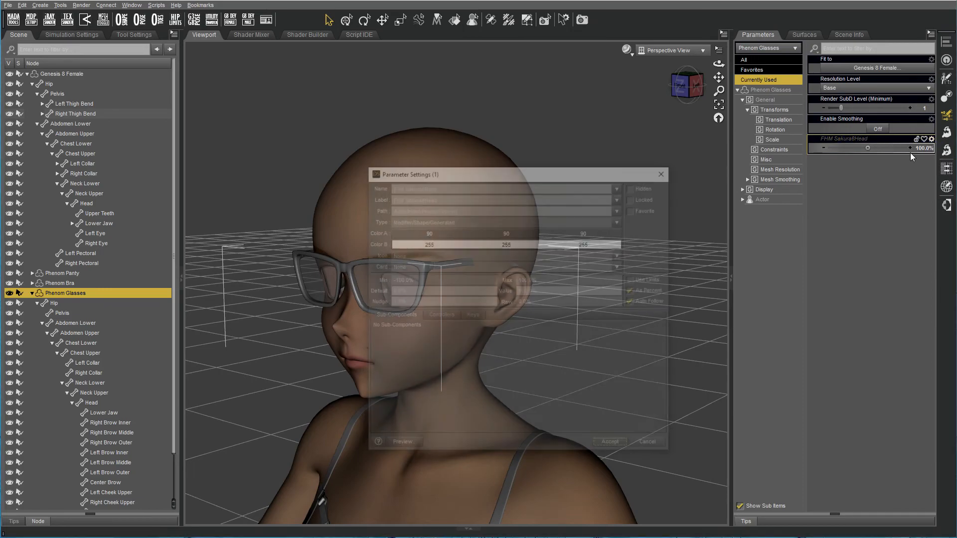
pyautogui.tripleClick(450, 185)
pyautogui.hotkey('ctrl', 'c')
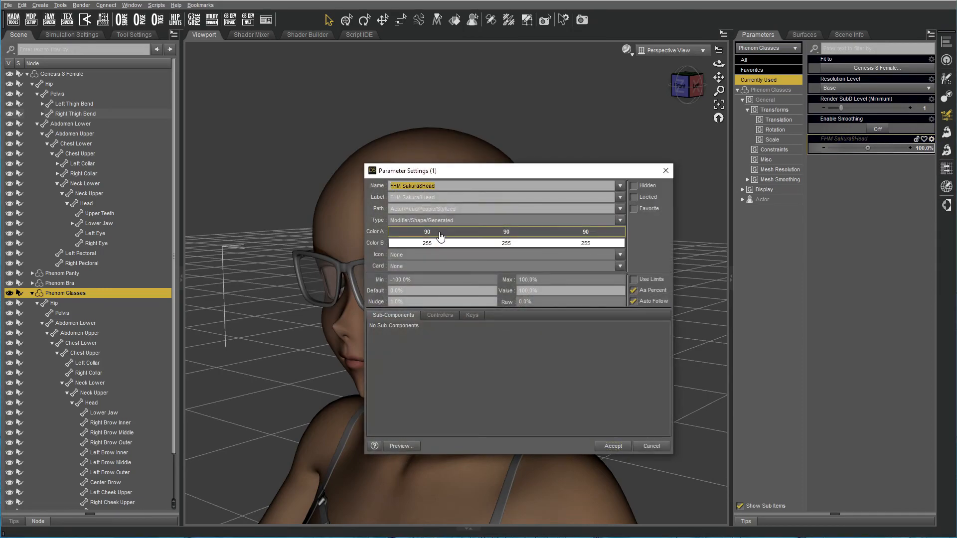
pyautogui.click(652, 445)
# Step: Export the scene as a Wavefront OBJ named FHM Sakura8Head in the Glasses folder, accepting the export options
pyautogui.click(8, 5)
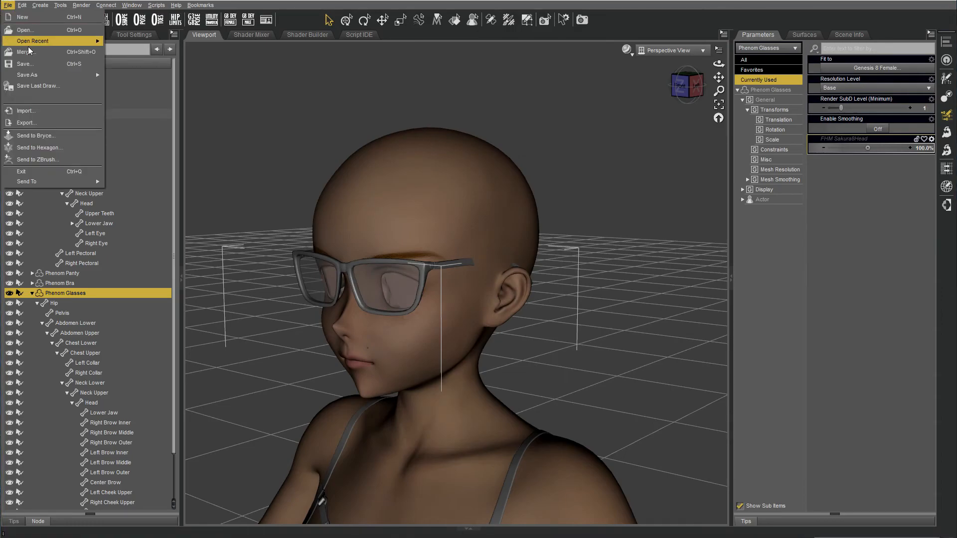
pyautogui.click(48, 123)
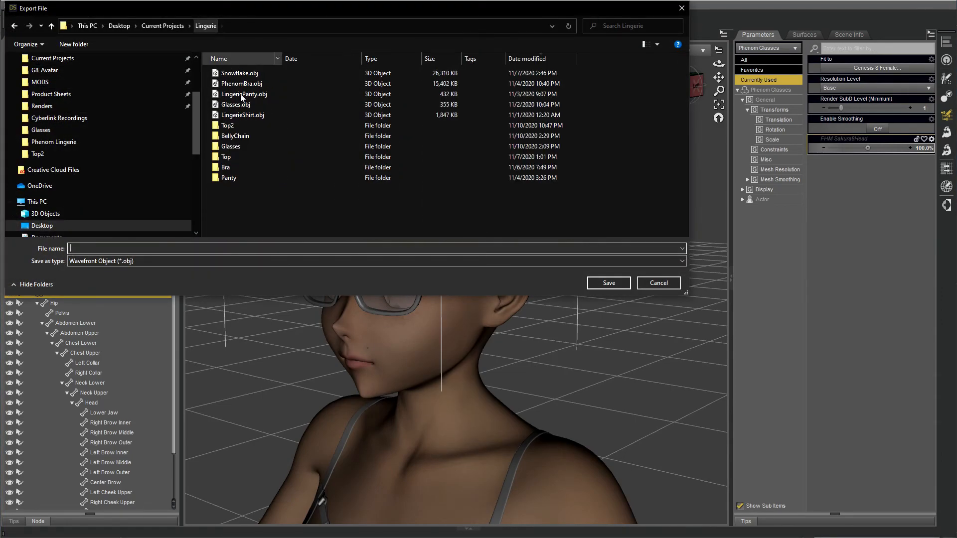
pyautogui.doubleClick(246, 146)
pyautogui.click(141, 248)
pyautogui.hotkey('ctrl', 'v')
pyautogui.click(614, 286)
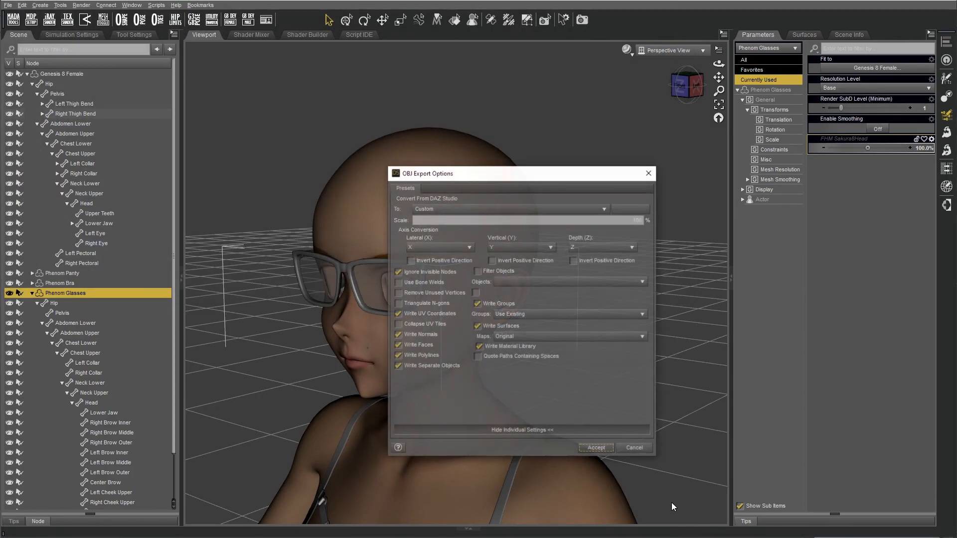
pyautogui.click(589, 452)
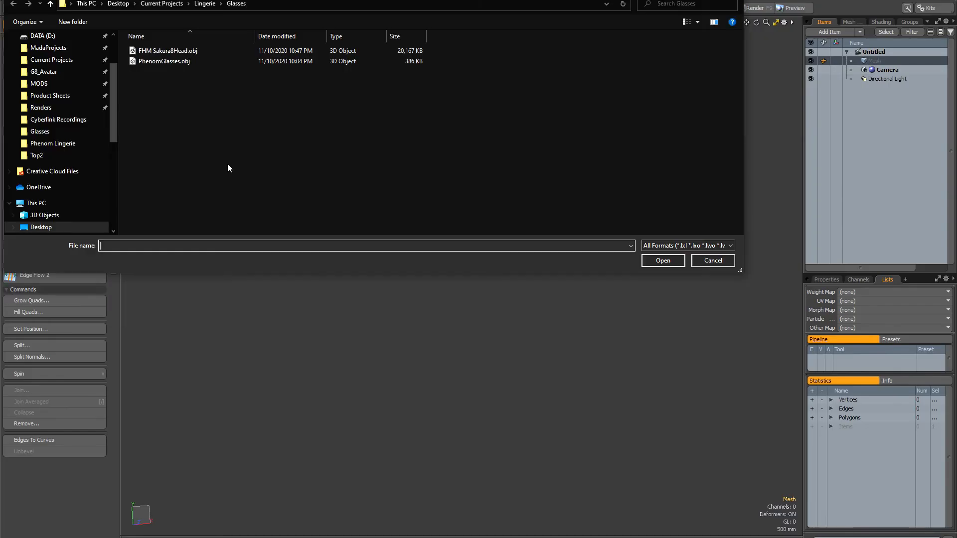
# Step: In Modo, import FHM Sakura8Head.obj from the Glasses folder and select the PhenomGlasses_2799 mesh
pyautogui.click(168, 51)
pyautogui.click(663, 260)
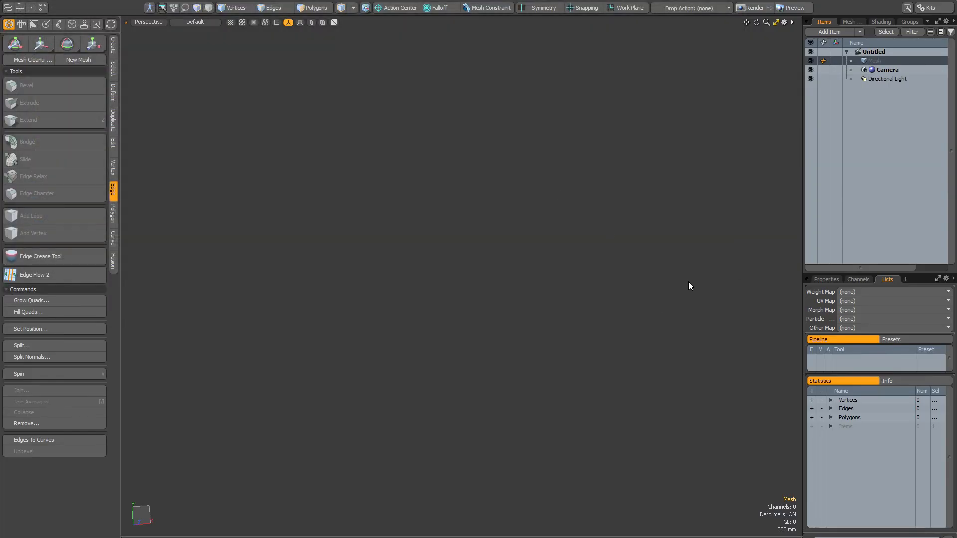
pyautogui.click(623, 385)
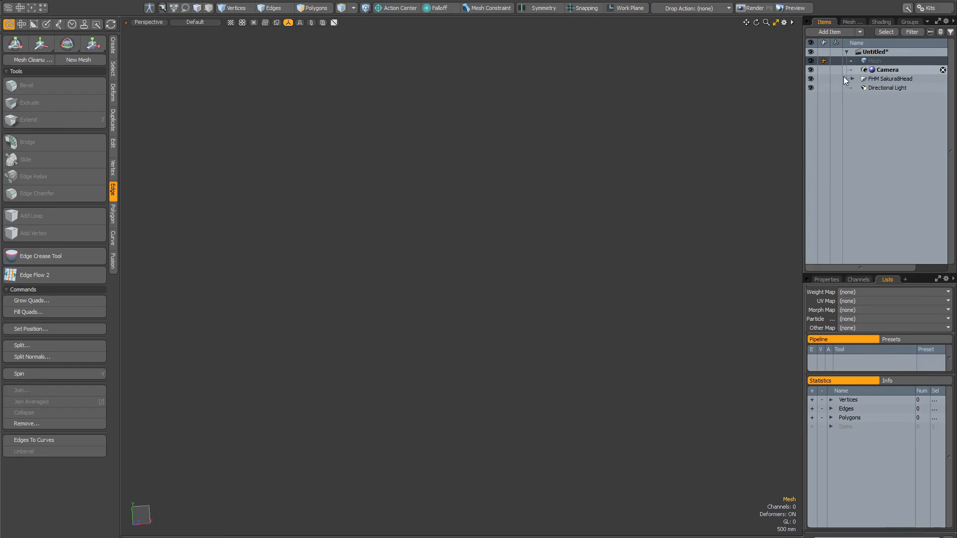
pyautogui.click(852, 79)
pyautogui.click(917, 117)
# Step: Display the glasses mesh as a subdivision surface in polygon mode and turn on symmetry across X
pyautogui.keyDown('alt'); pyautogui.moveTo(598, 199); pyautogui.dragTo(590, 29); pyautogui.keyUp('alt')
pyautogui.press('3')
pyautogui.press('Tab')
pyautogui.scroll(-3, 549, 125)
pyautogui.click(543, 8)
# Step: Scale the glasses mesh and move it so it fits the reshaped head around the eyes and ears
pyautogui.keyDown('alt'); pyautogui.moveTo(529, 245); pyautogui.dragTo(498, 264); pyautogui.keyUp('alt')
pyautogui.press('r')
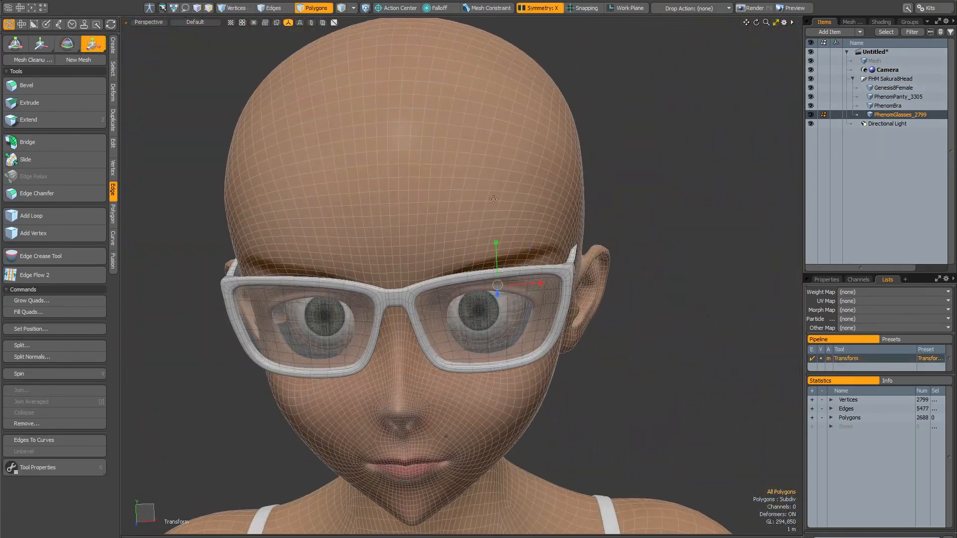
pyautogui.moveTo(415, 290)
pyautogui.mouseDown()
pyautogui.moveTo(394, 281)
pyautogui.moveTo(427, 286)
pyautogui.mouseUp()
pyautogui.keyDown('alt'); pyautogui.moveTo(499, 255); pyautogui.dragTo(788, 244); pyautogui.keyUp('alt')
pyautogui.keyDown('alt'); pyautogui.moveTo(581, 267); pyautogui.dragTo(608, 266); pyautogui.keyUp('alt')
pyautogui.press('w')
pyautogui.moveTo(385, 258); pyautogui.dragTo(240, 279)
pyautogui.press('q')
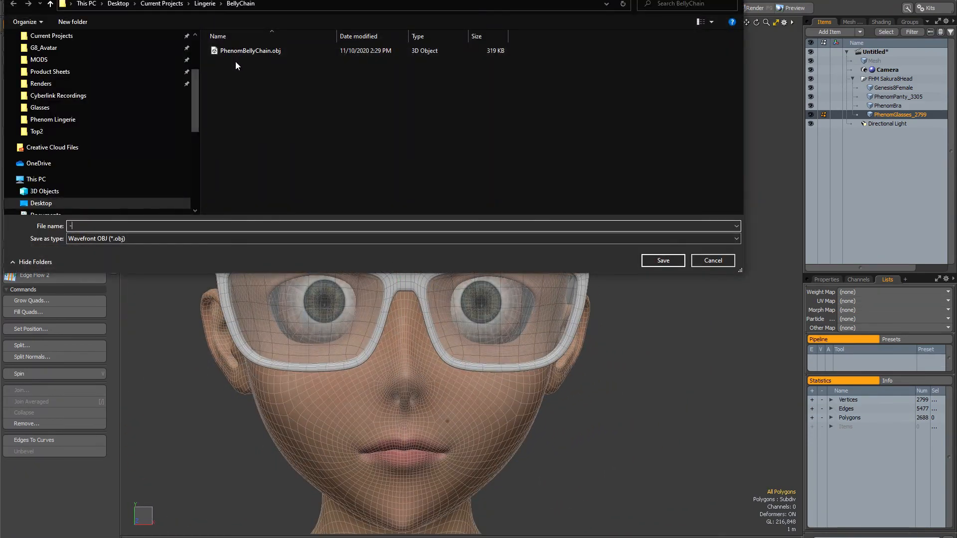
# Step: Export the adjusted glasses mesh as an OBJ, replacing FHM Sakura8Head.obj in the Glasses folder
pyautogui.click(204, 3)
pyautogui.doubleClick(249, 94)
pyautogui.click(299, 34)
pyautogui.click(663, 260)
pyautogui.click(519, 261)
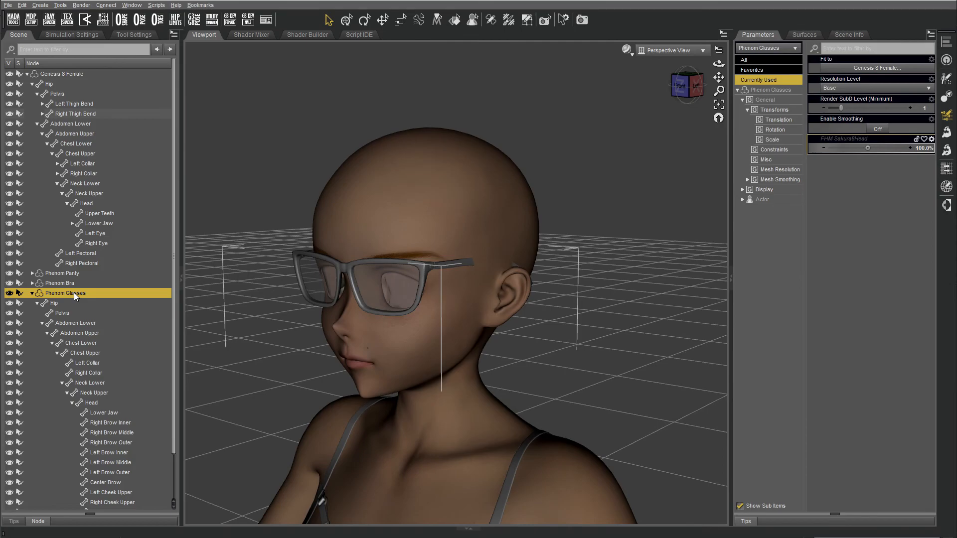
# Step: Back in DAZ Studio, open Morph Loader Pro for Phenom Glasses and choose FHM Sakura8Head.obj from the Glasses folder
pyautogui.hotkey('ctrl', 'm')
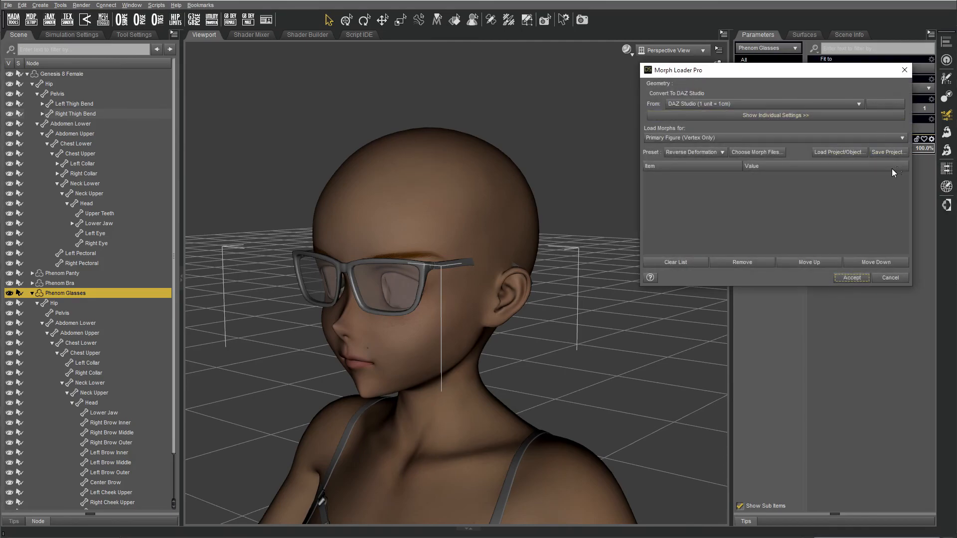
pyautogui.click(749, 154)
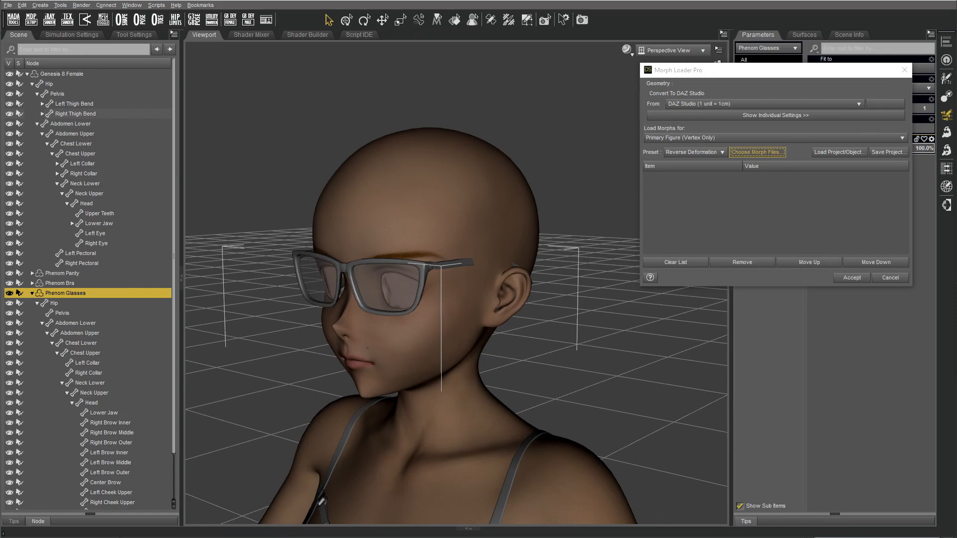
pyautogui.click(757, 152)
pyautogui.click(324, 166)
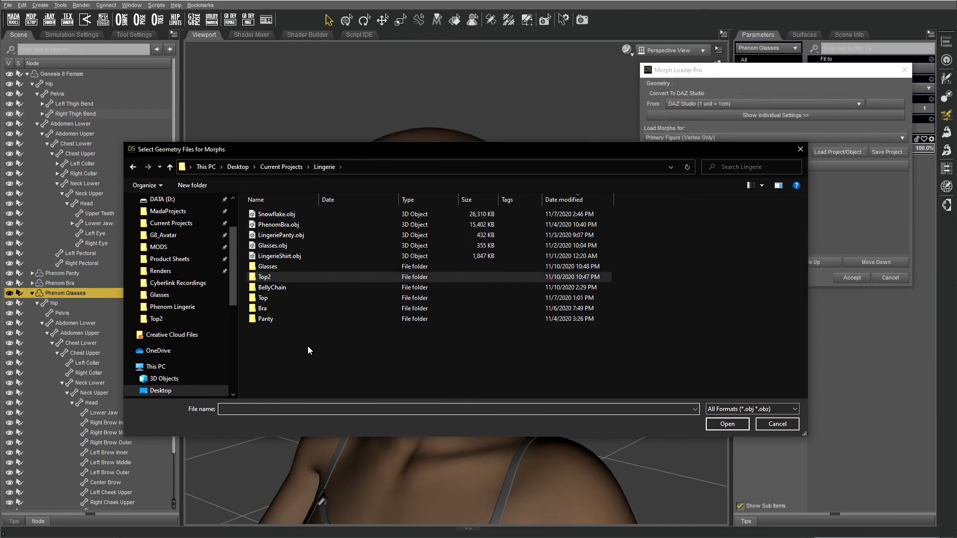
pyautogui.doubleClick(270, 267)
pyautogui.click(287, 214)
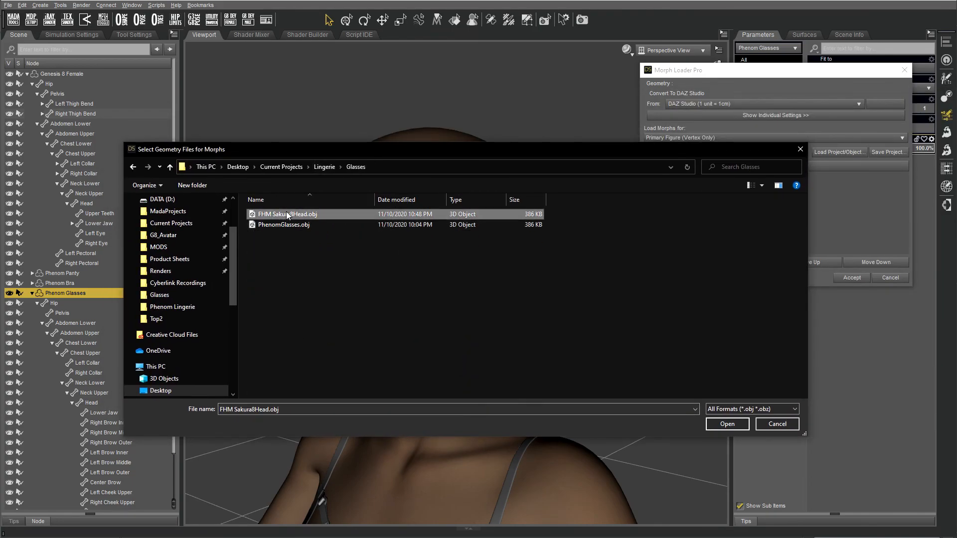
pyautogui.doubleClick(287, 214)
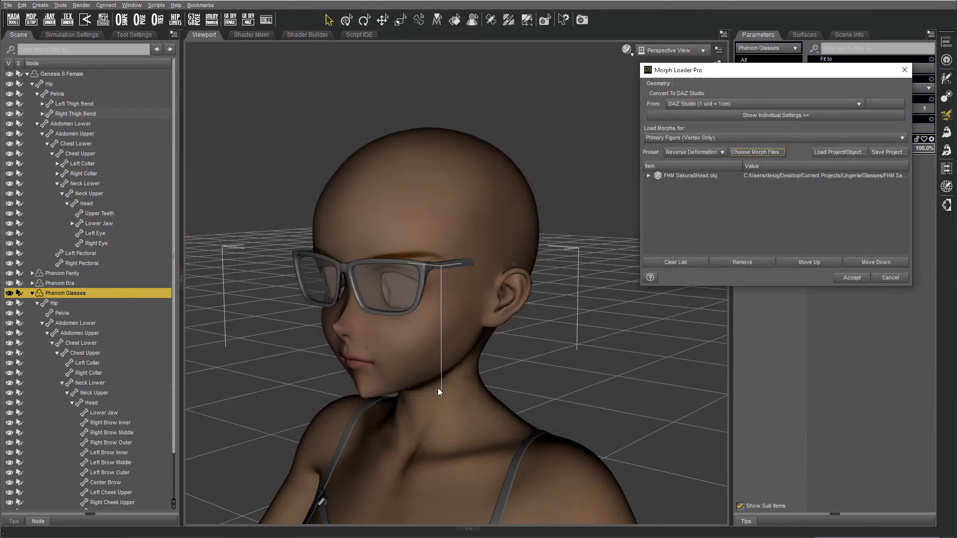
# Step: Load the FHM Sakura8Head morph onto the glasses with Reverse Deformations set to Yes and Overwrite Existing set to Deltas Only
pyautogui.click(648, 175)
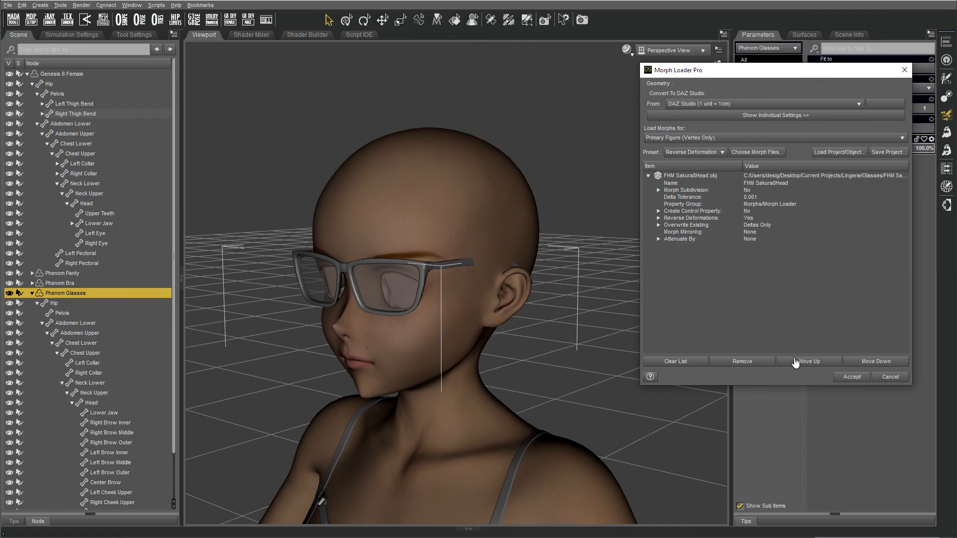
pyautogui.click(852, 377)
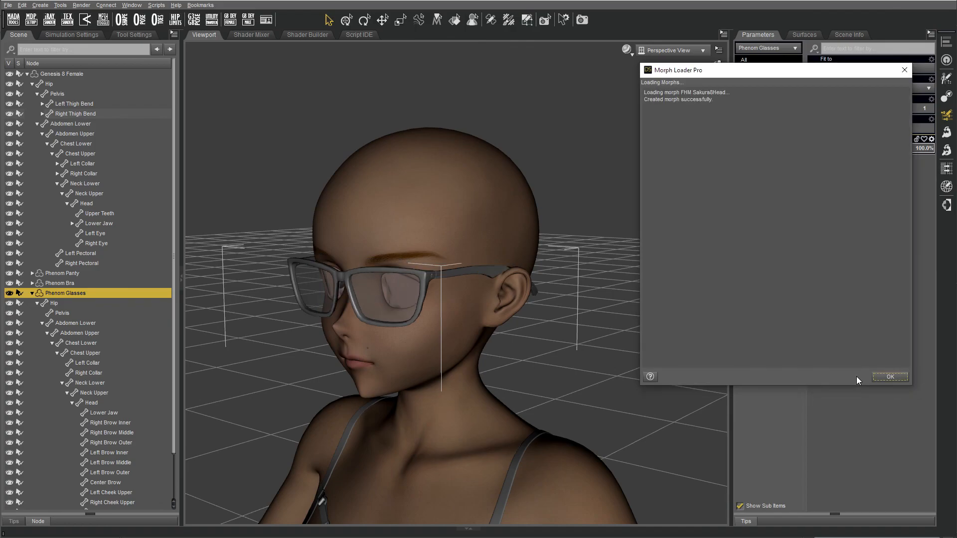
pyautogui.click(892, 380)
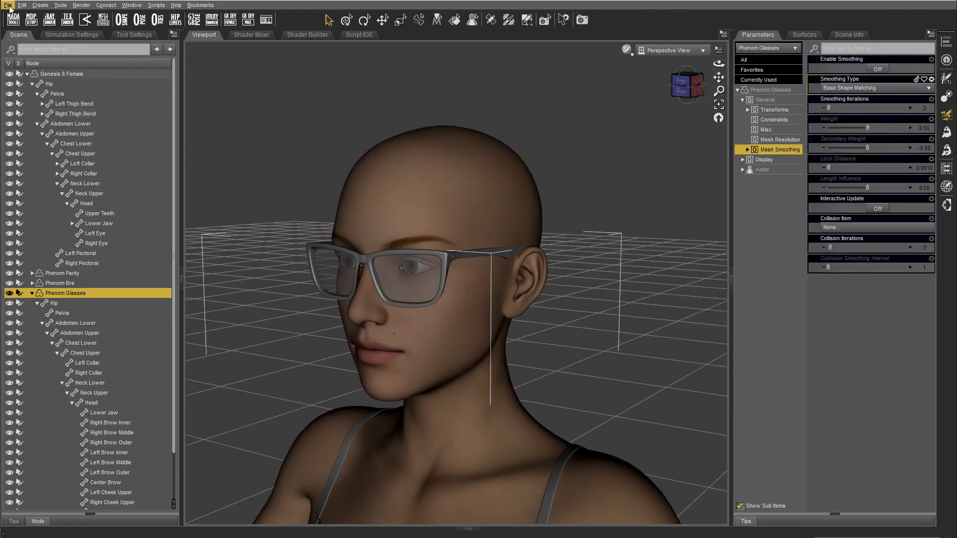
# Step: Save Phenom Glasses as a Figure/Prop asset, replacing Phenom Glasses.duf with content type Follower > Hair and Genesis 8 Female compatibility
pyautogui.click(8, 6)
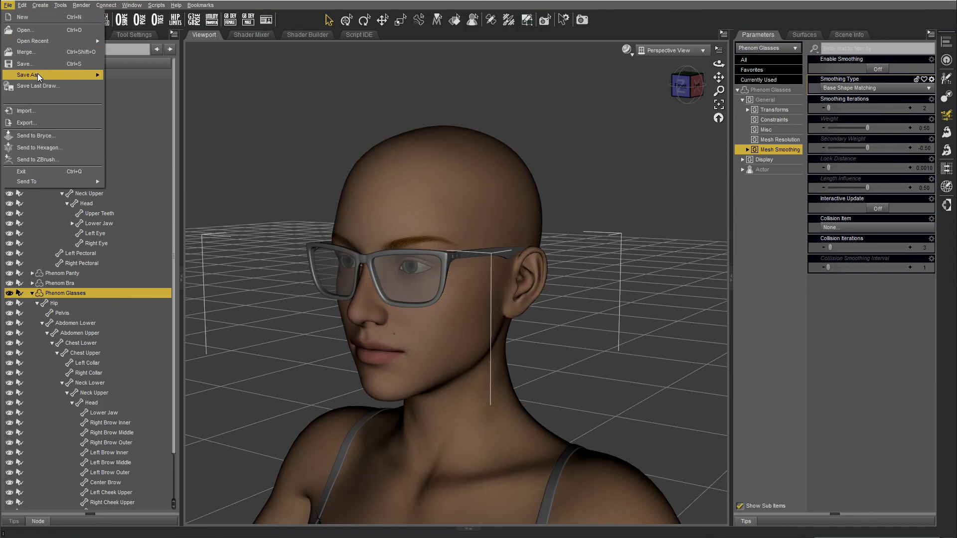
pyautogui.moveTo(62, 74)
pyautogui.moveTo(143, 295)
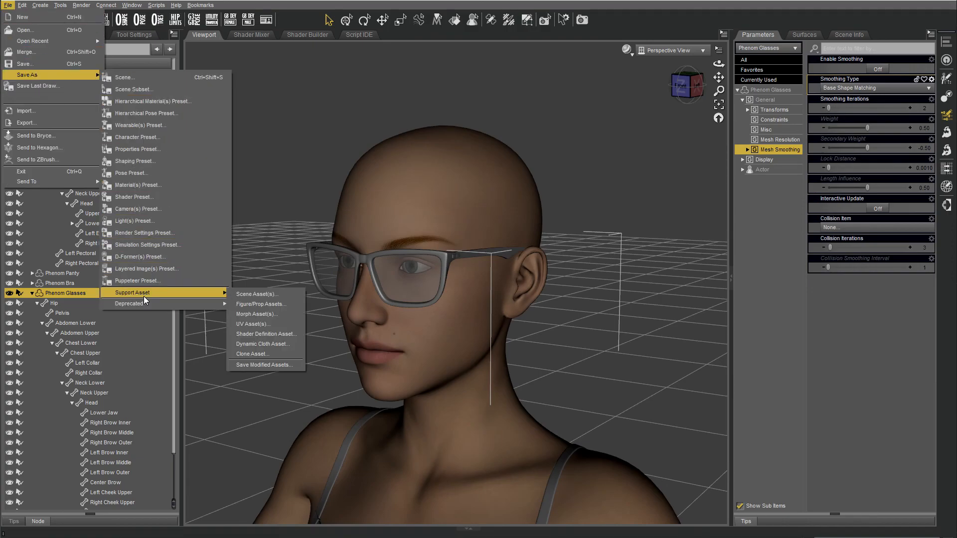
pyautogui.click(265, 302)
pyautogui.doubleClick(258, 74)
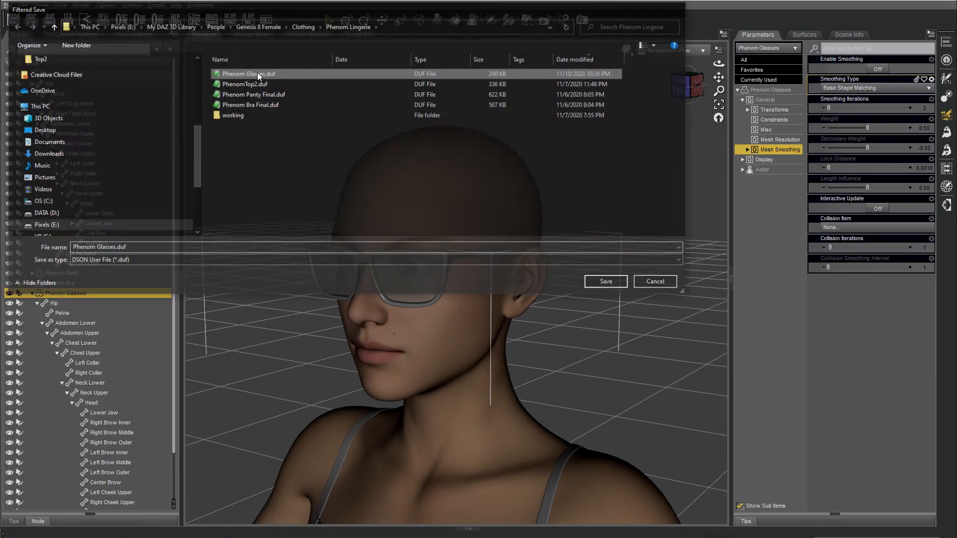
pyautogui.click(437, 268)
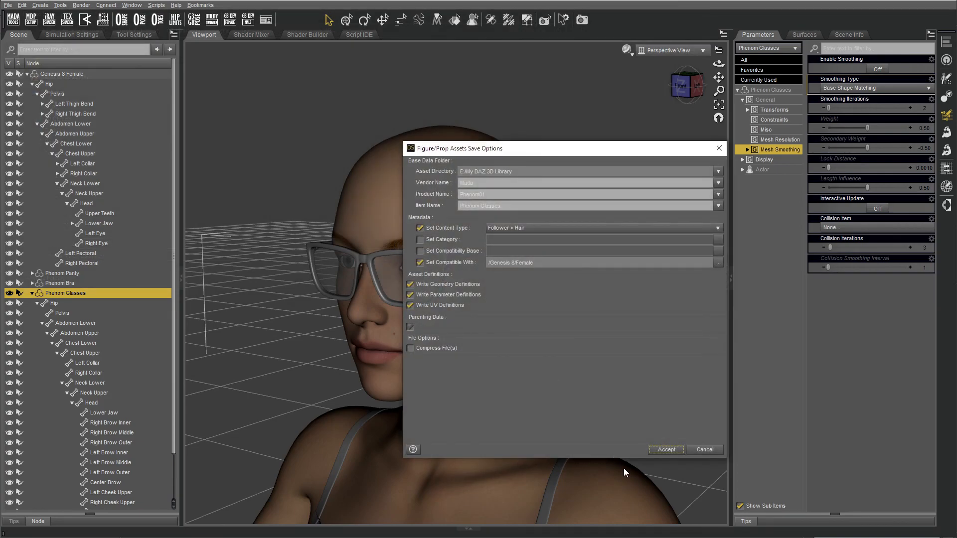
pyautogui.click(659, 455)
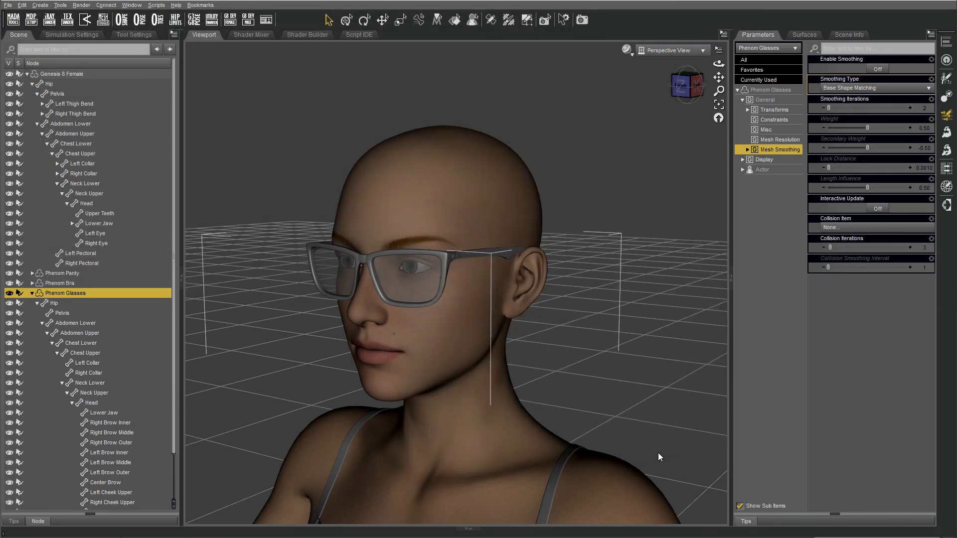